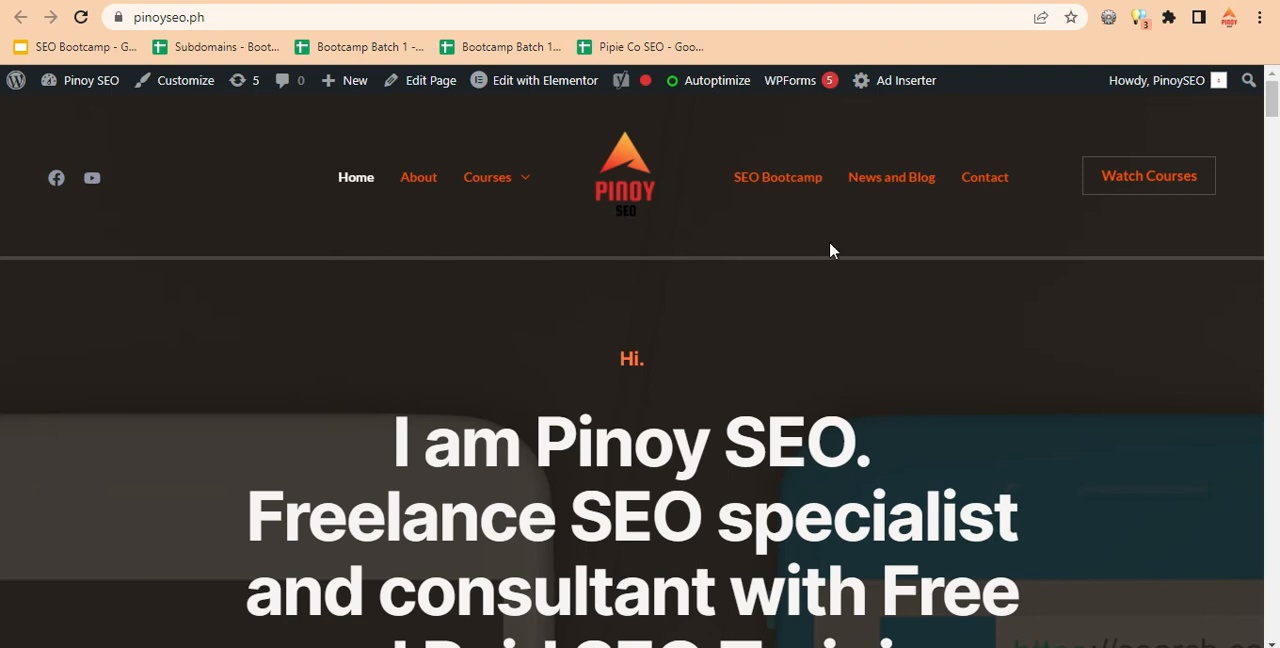
Open the site's Contact page and examine the contact form's name, email and message fields.
left_click(966, 186)
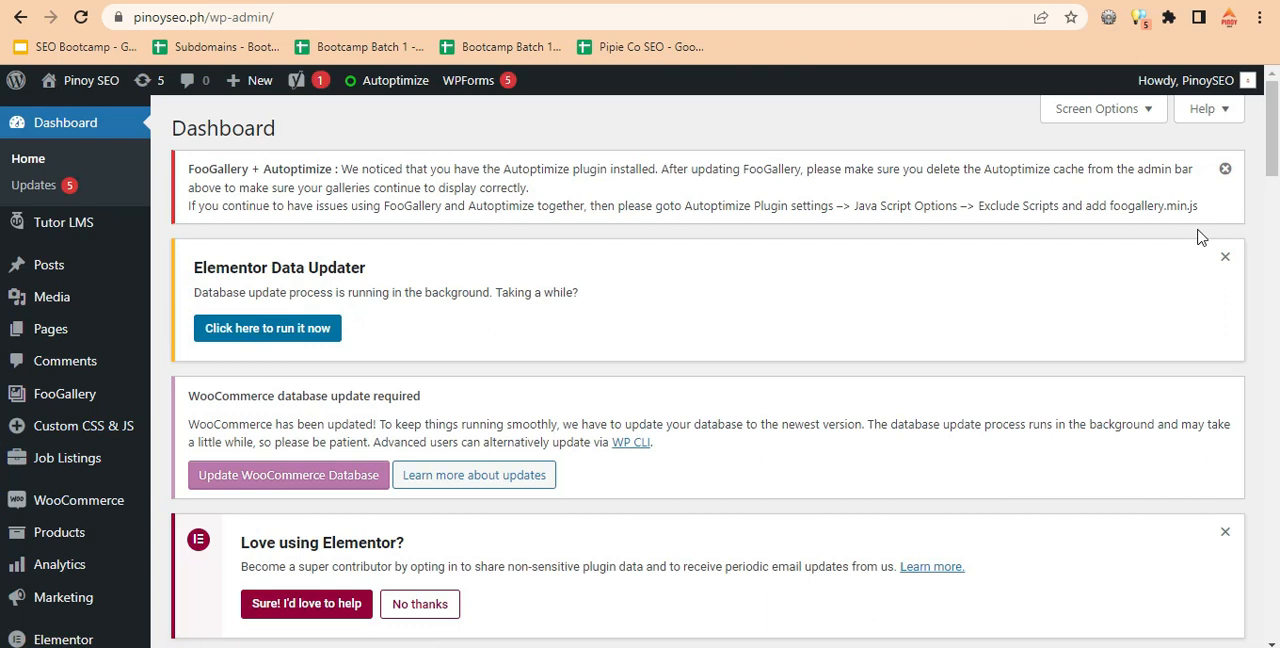
scroll(1272, 170, "down", 4)
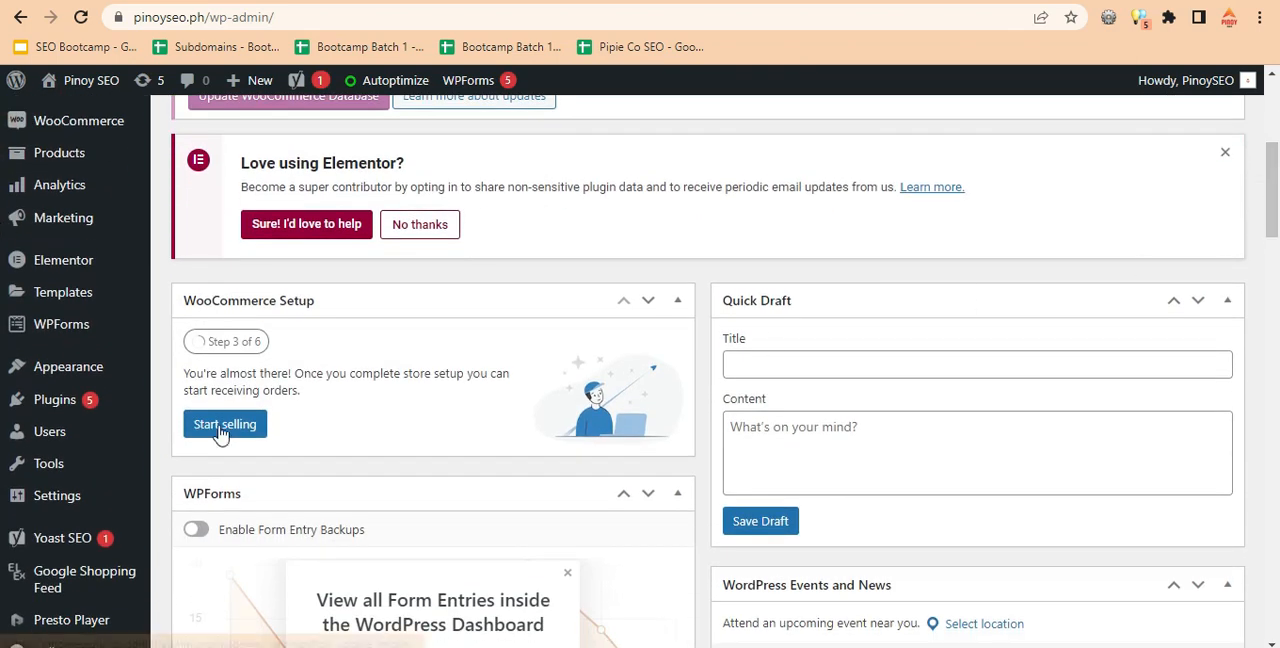
mouse_move(78, 325)
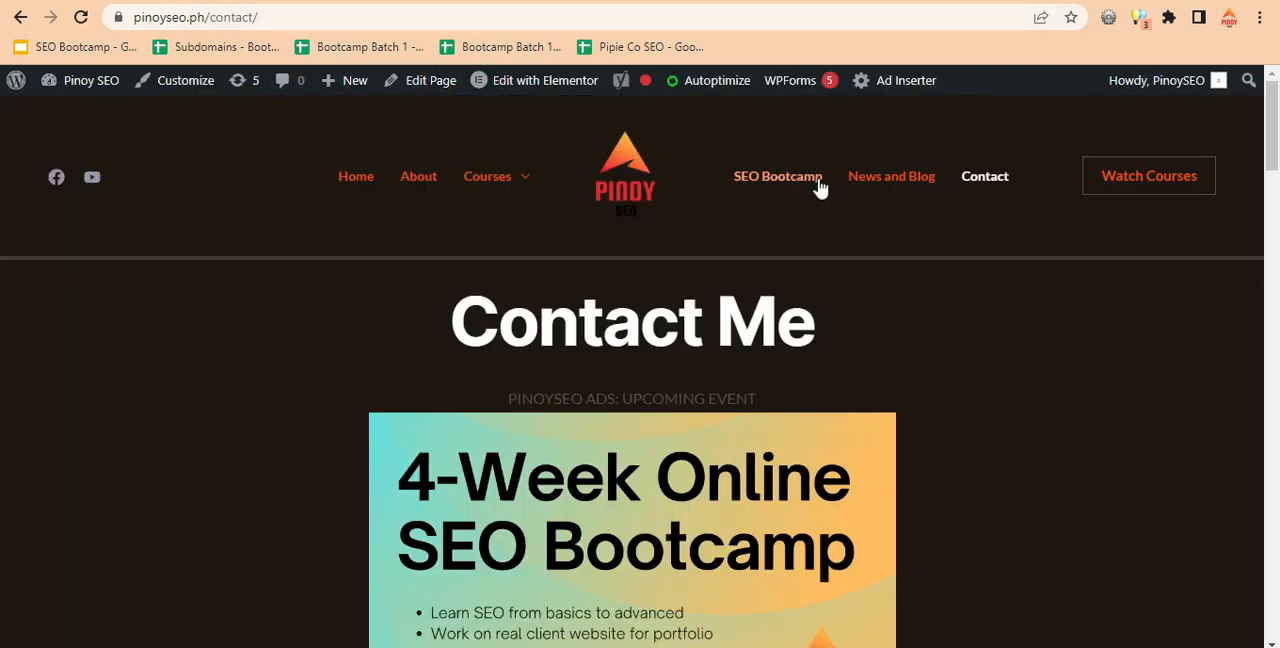
left_click_drag(1278, 160, 1276, 239)
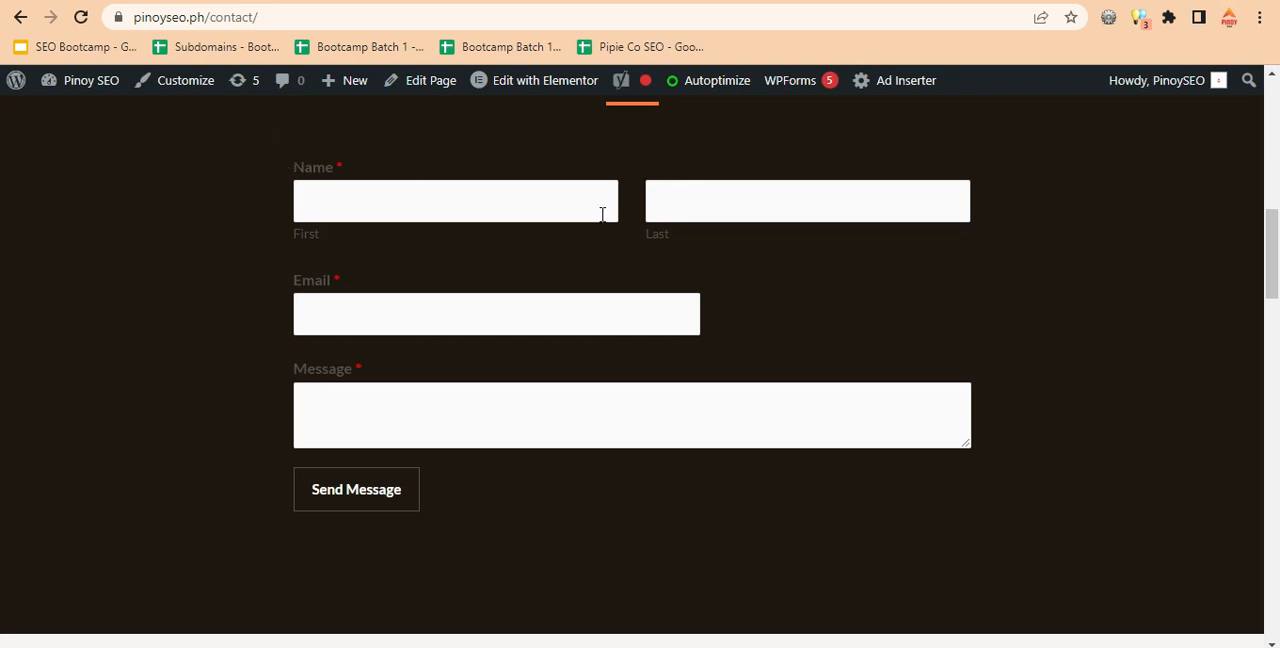
scroll(1243, 294, "up", 2)
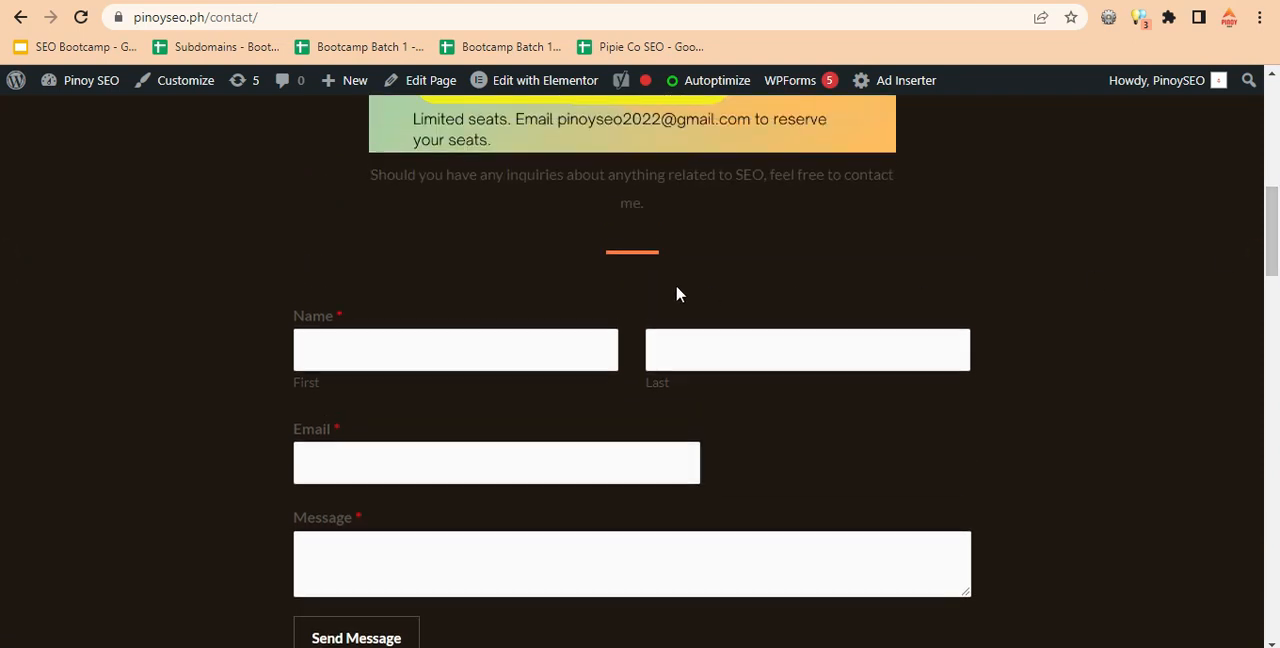
left_click(420, 350)
left_click(762, 354)
left_click(949, 442)
left_click_drag(1272, 232, 1274, 190)
scroll(2, 193, "up", 4)
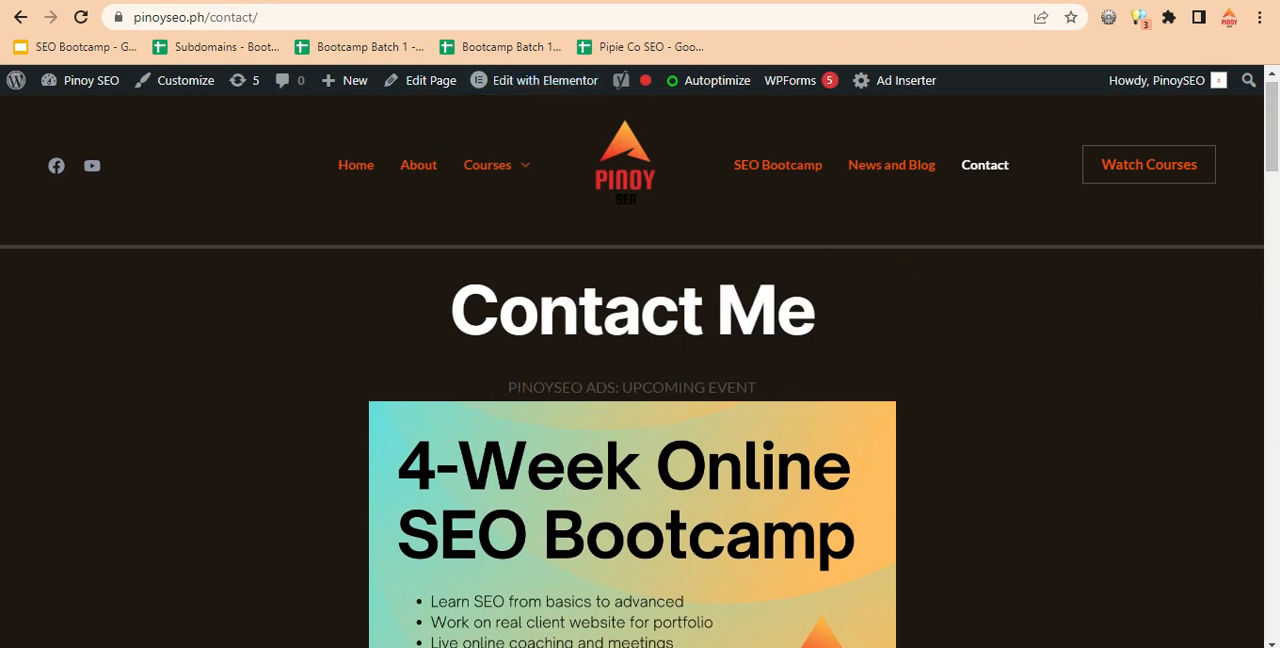
Go to the WordPress dashboard's page for adding new plugins and search for "gmail smtp".
left_click(505, 1)
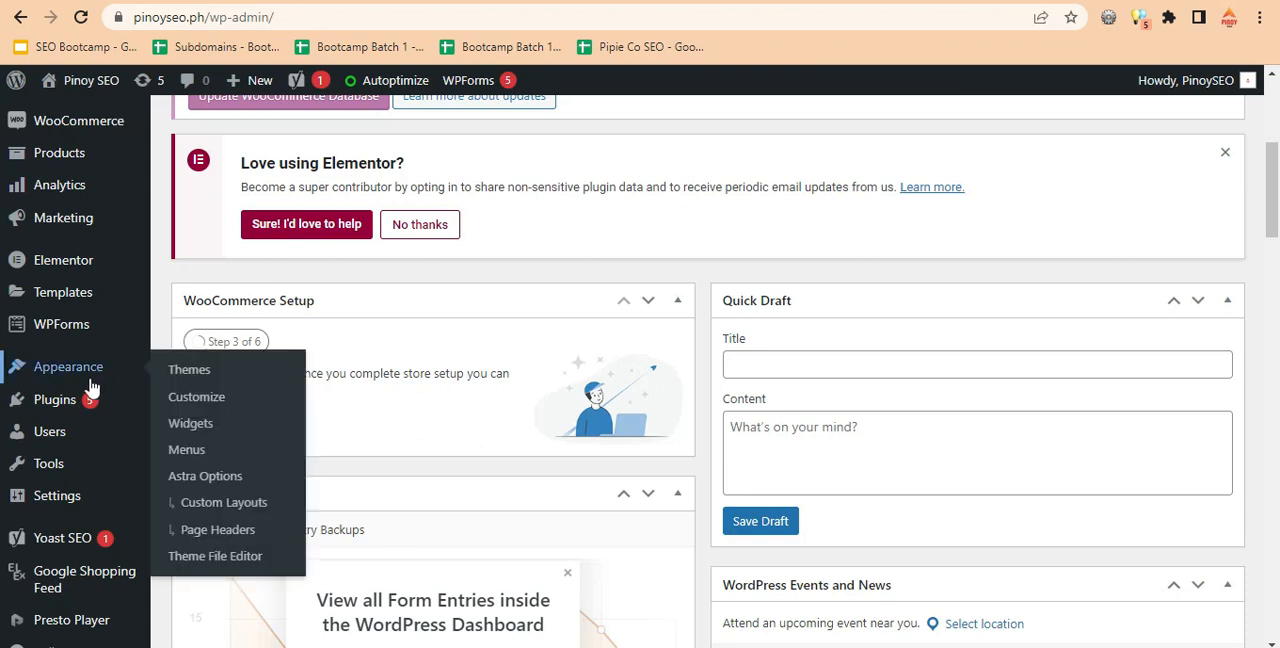
mouse_move(90, 400)
left_click(193, 432)
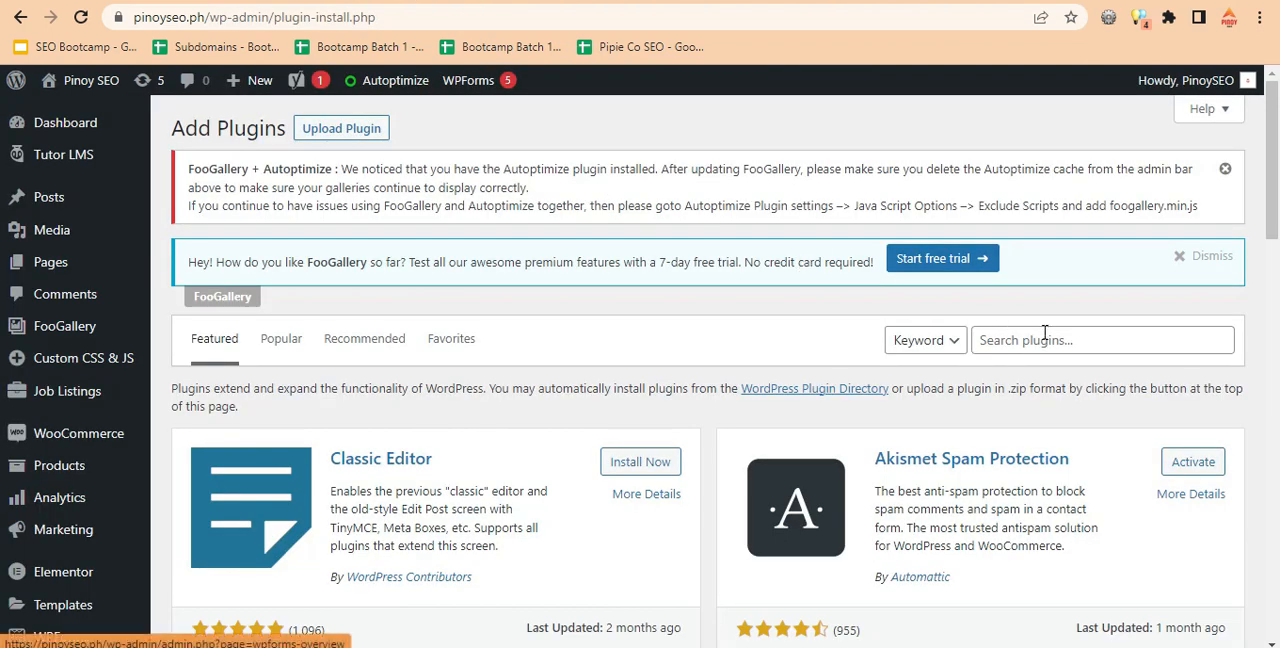
left_click(1038, 331)
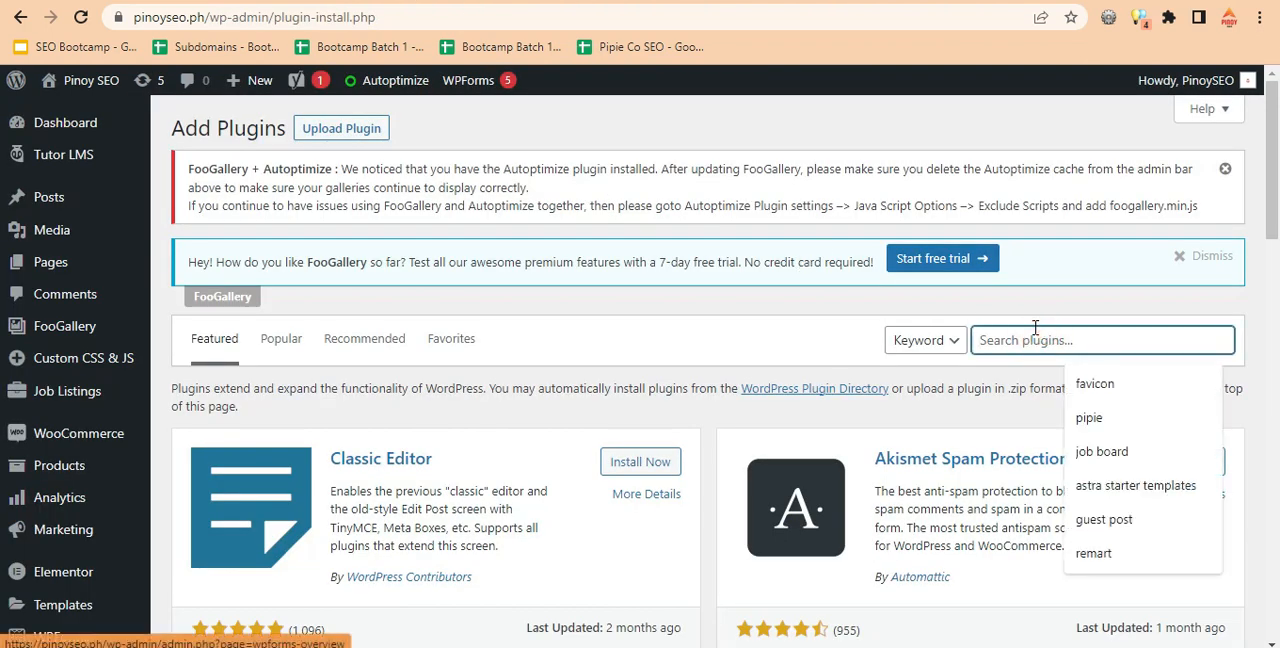
type("gmail smtp")
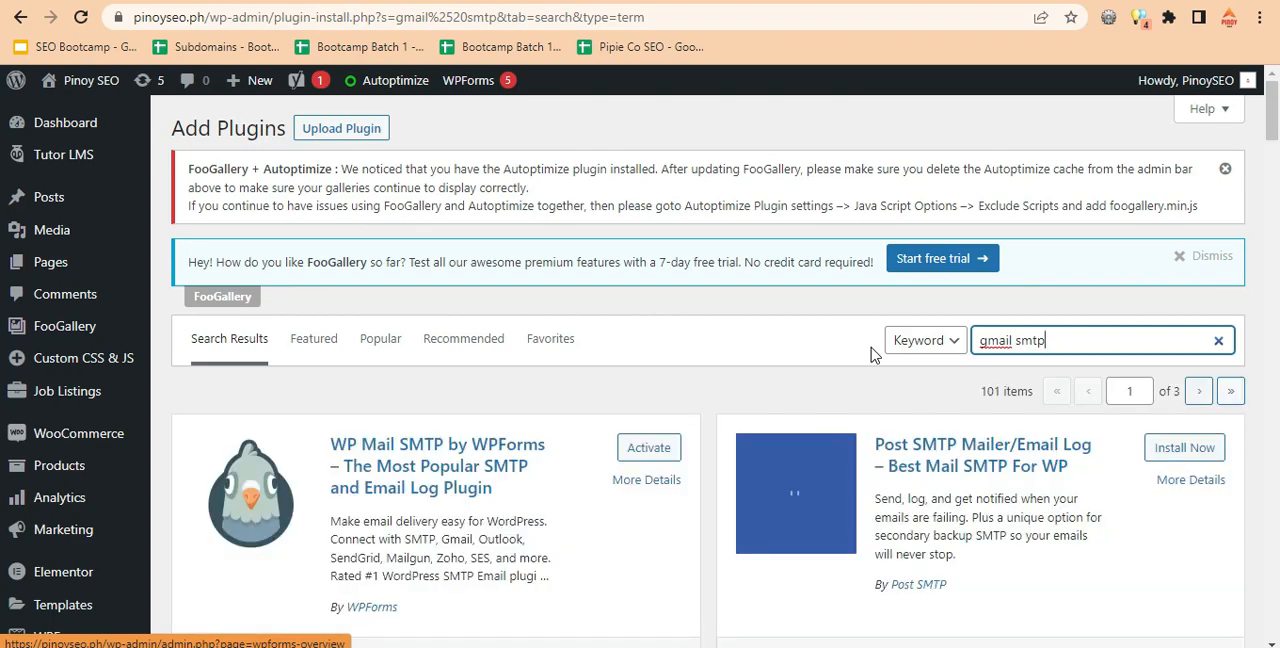
Install and activate the plugin named Gmail SMTP from the search results.
scroll(5, 150, "down", 3)
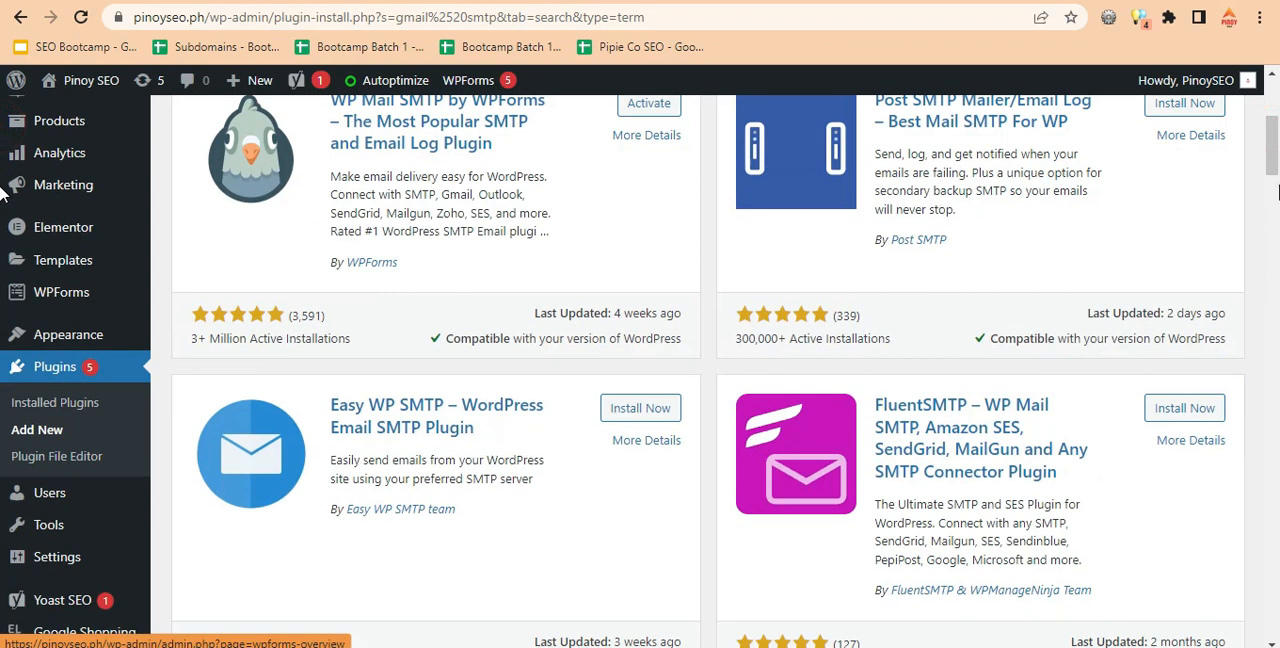
scroll(5, 195, "down", 5)
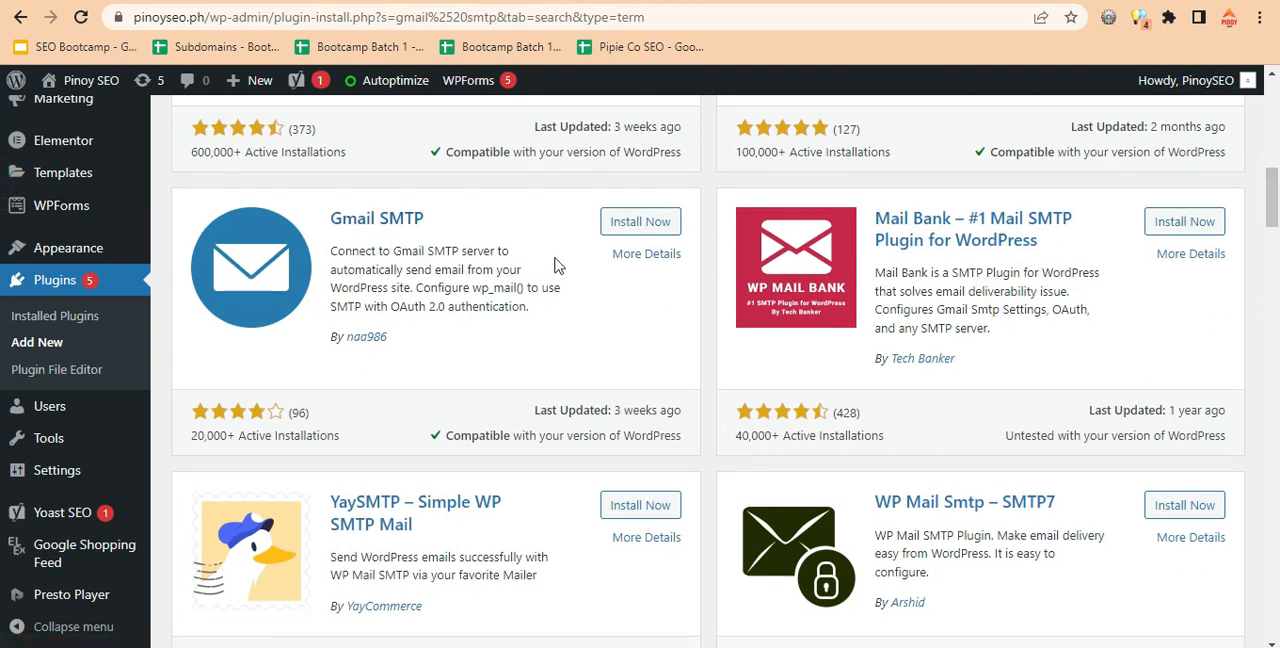
left_click(638, 225)
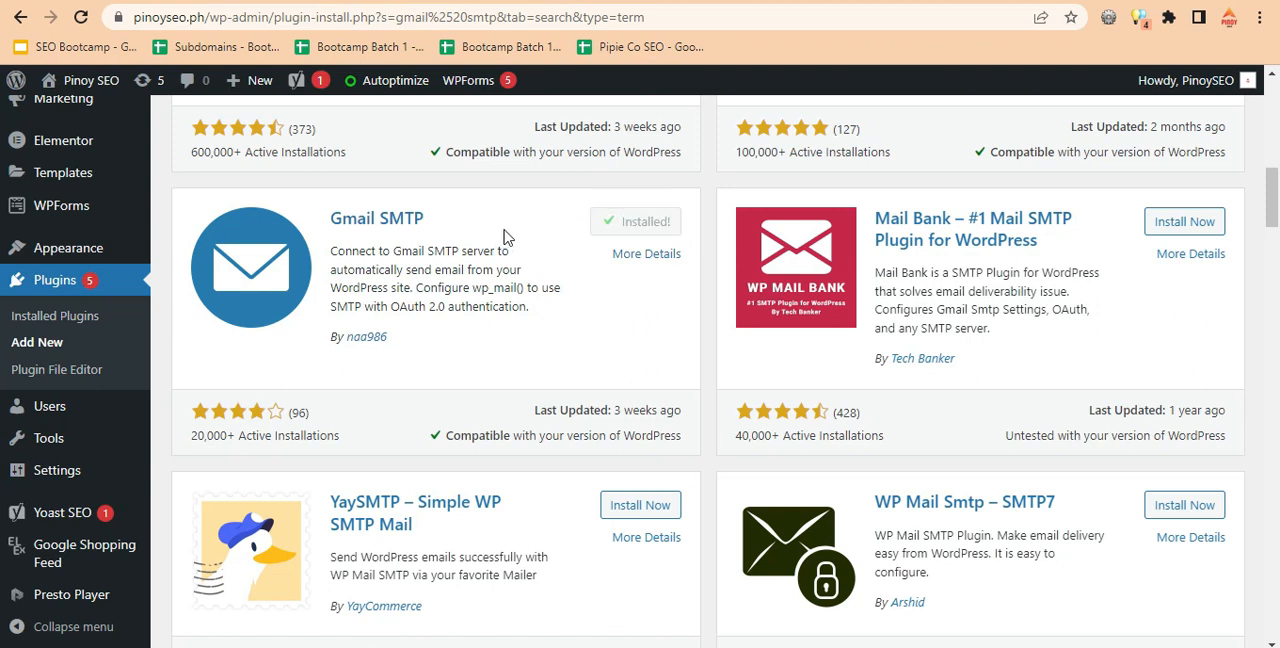
left_click(636, 224)
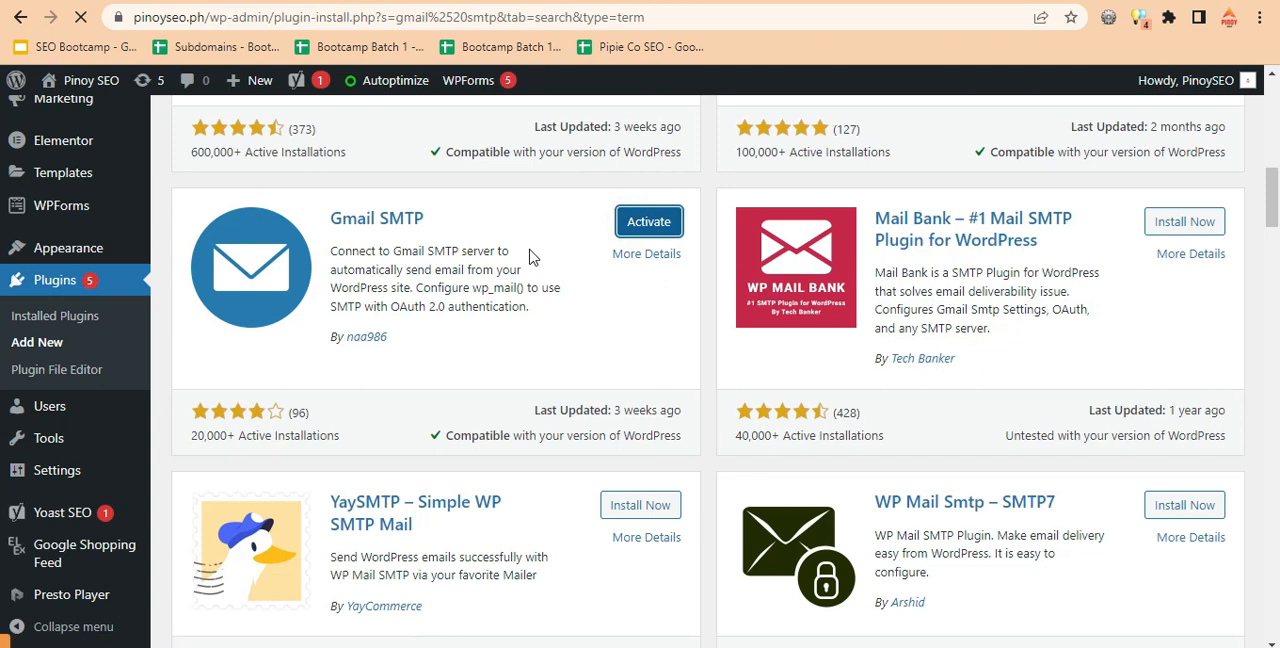
left_click(645, 222)
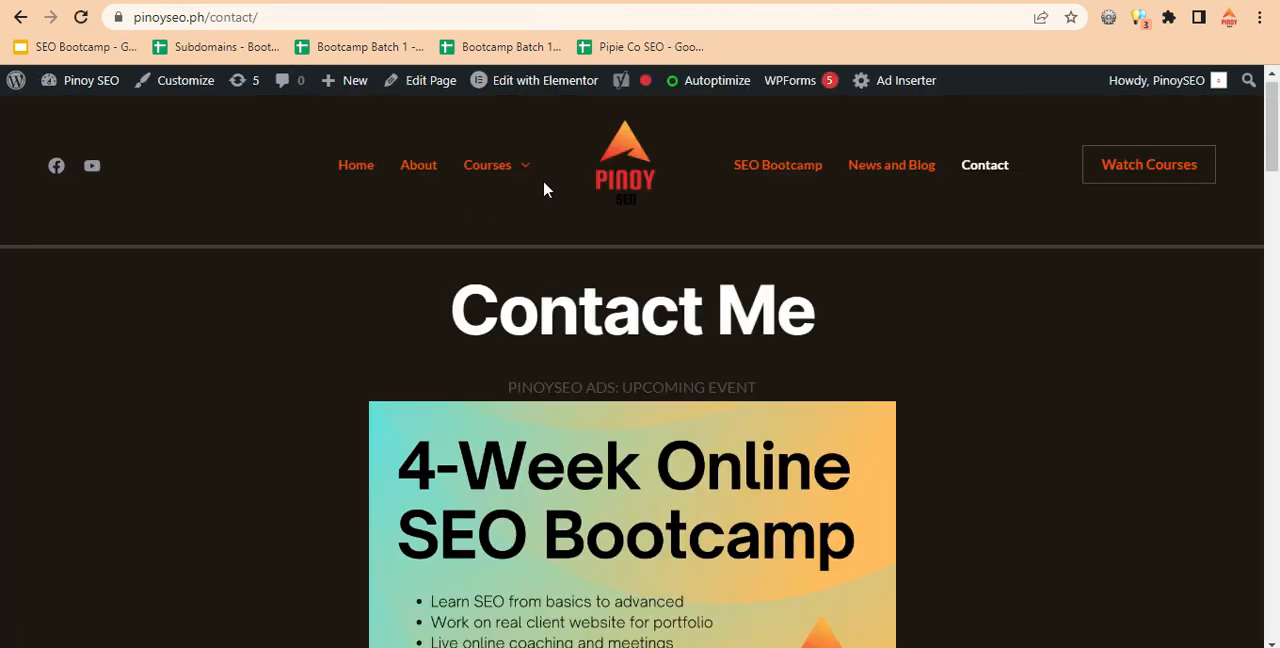
Open the website's free SEO Audit Checklist download page and examine its name and email request form.
scroll(2, 240, "down", 20)
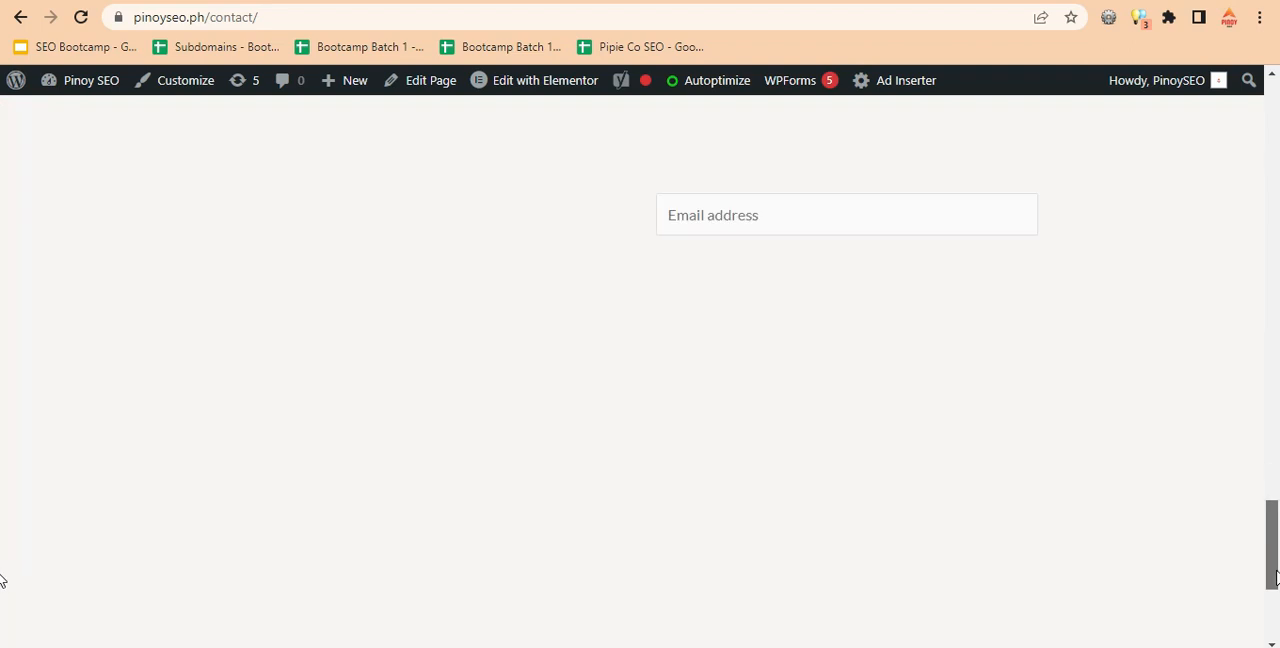
left_click(450, 476)
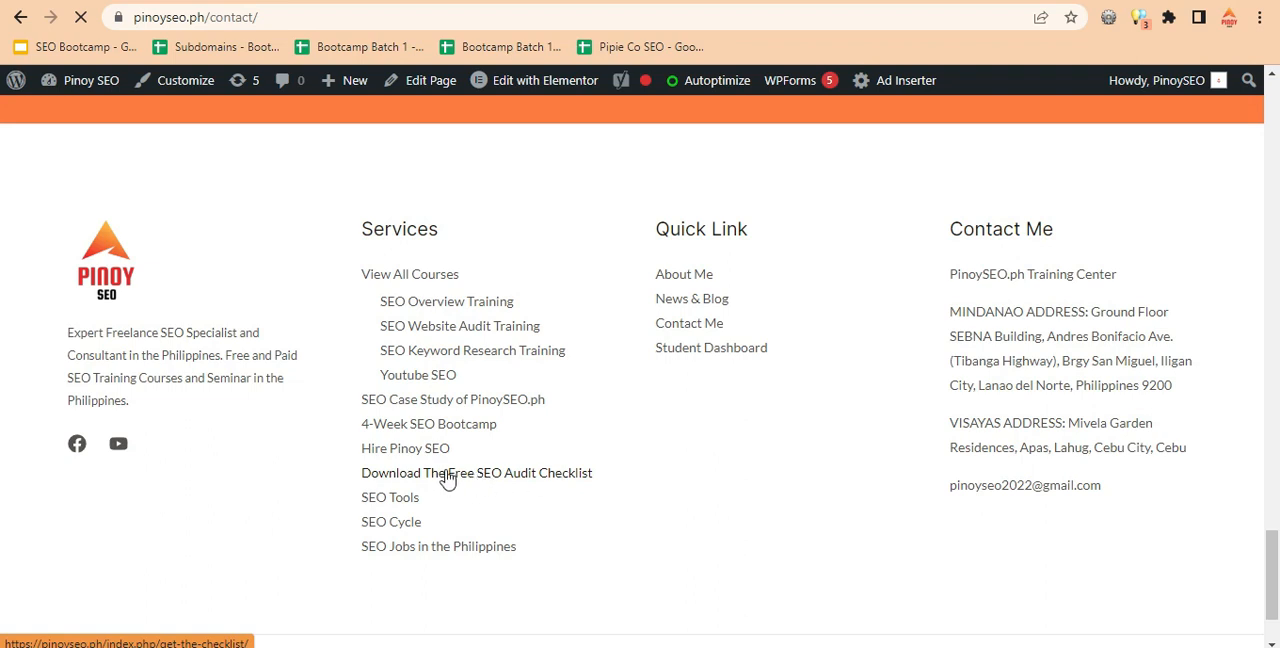
left_click(528, 478)
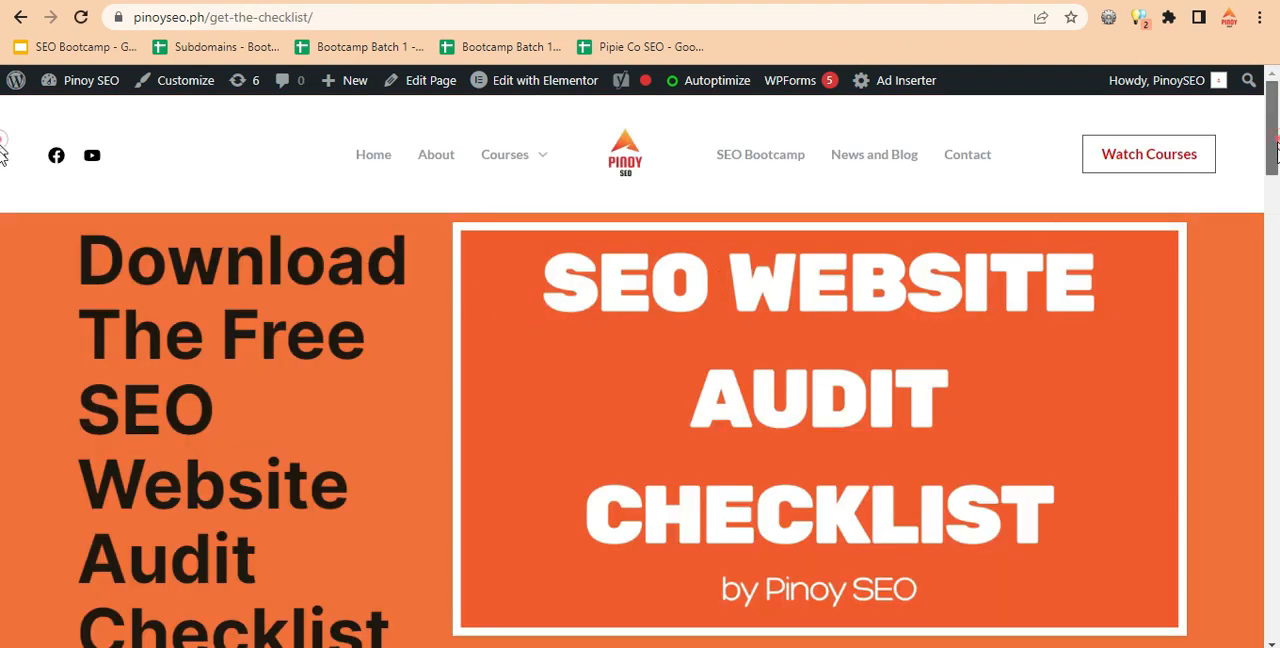
left_click(1265, 320)
left_click_drag(1265, 320, 1250, 490)
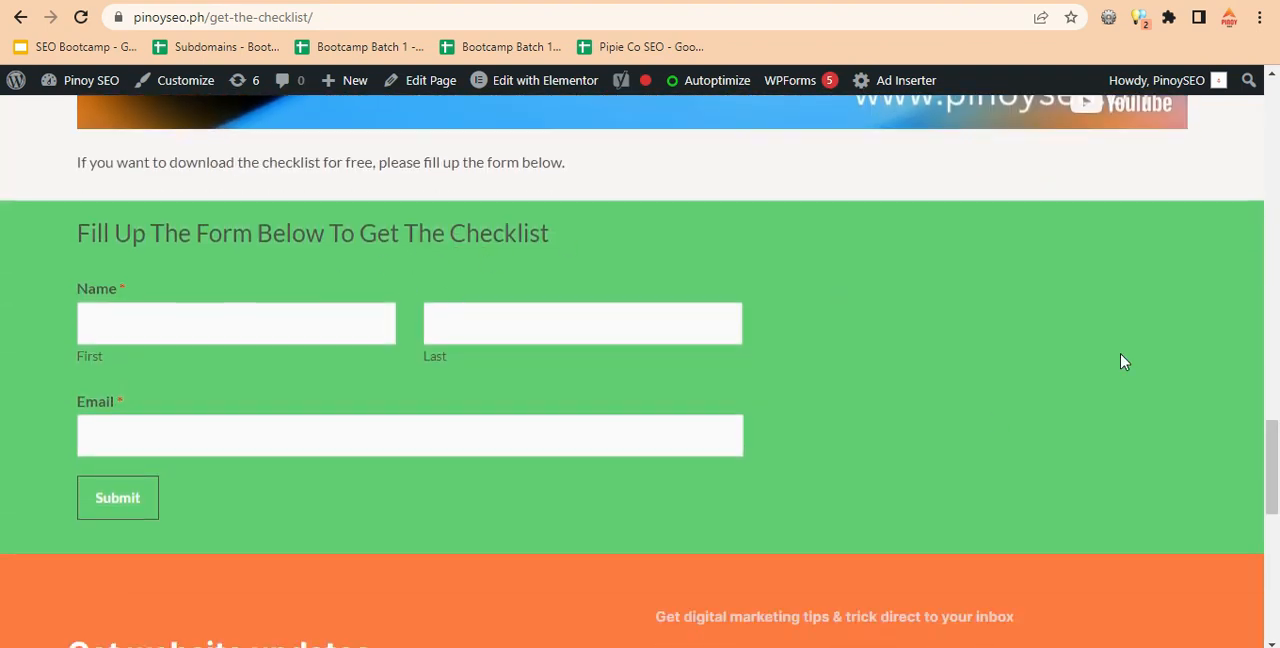
mouse_move(1276, 450)
left_mouse_down()
mouse_move(1276, 122)
mouse_move(1276, 458)
left_mouse_up()
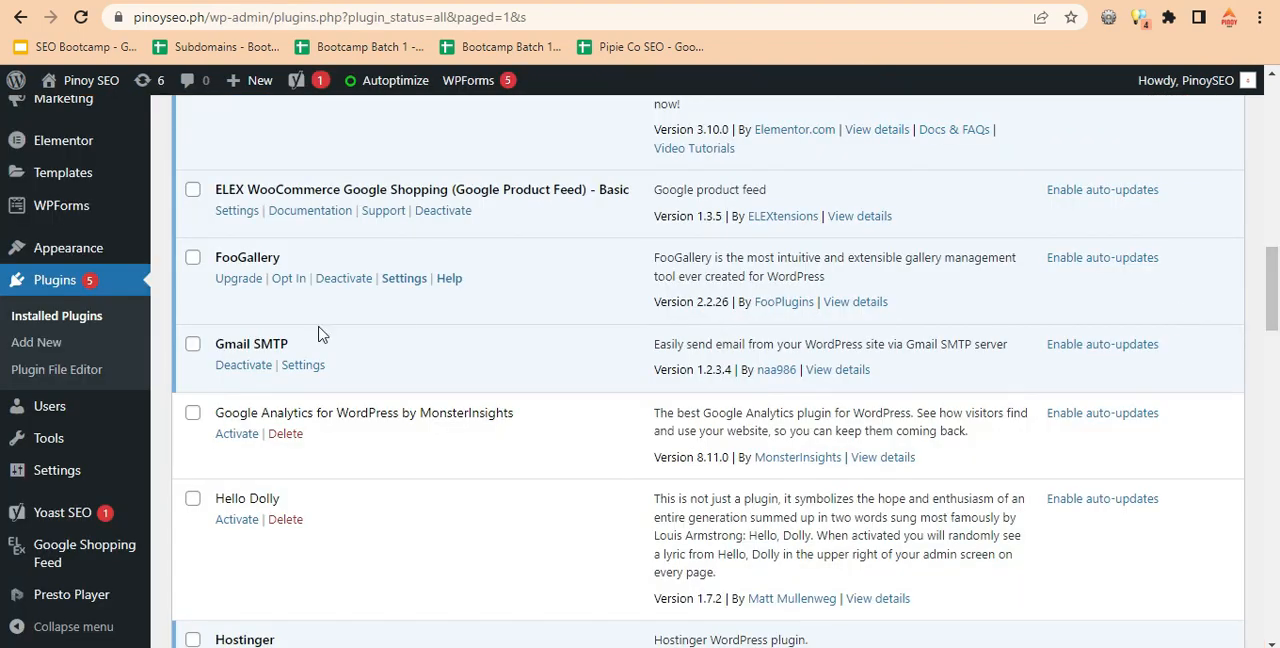
Open the installed Gmail SMTP plugin's settings and its documentation page, and review the connection fields that need filling in.
left_click(302, 366)
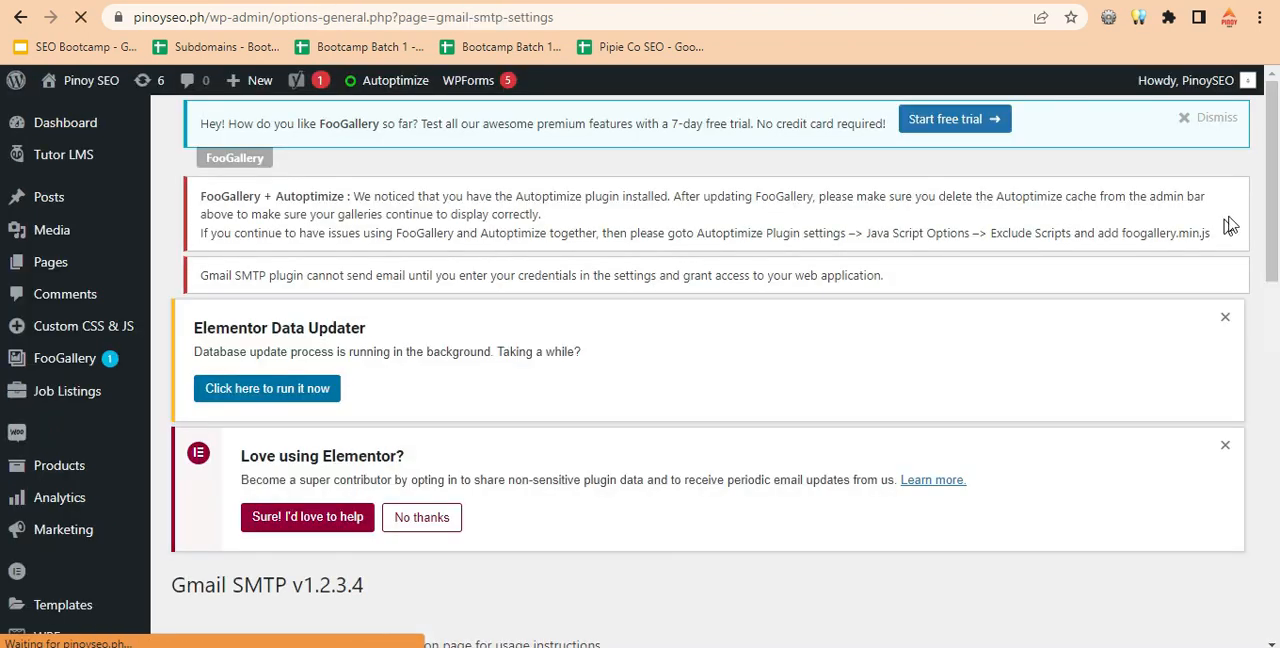
left_click_drag(1272, 185, 1273, 306)
left_click(312, 241)
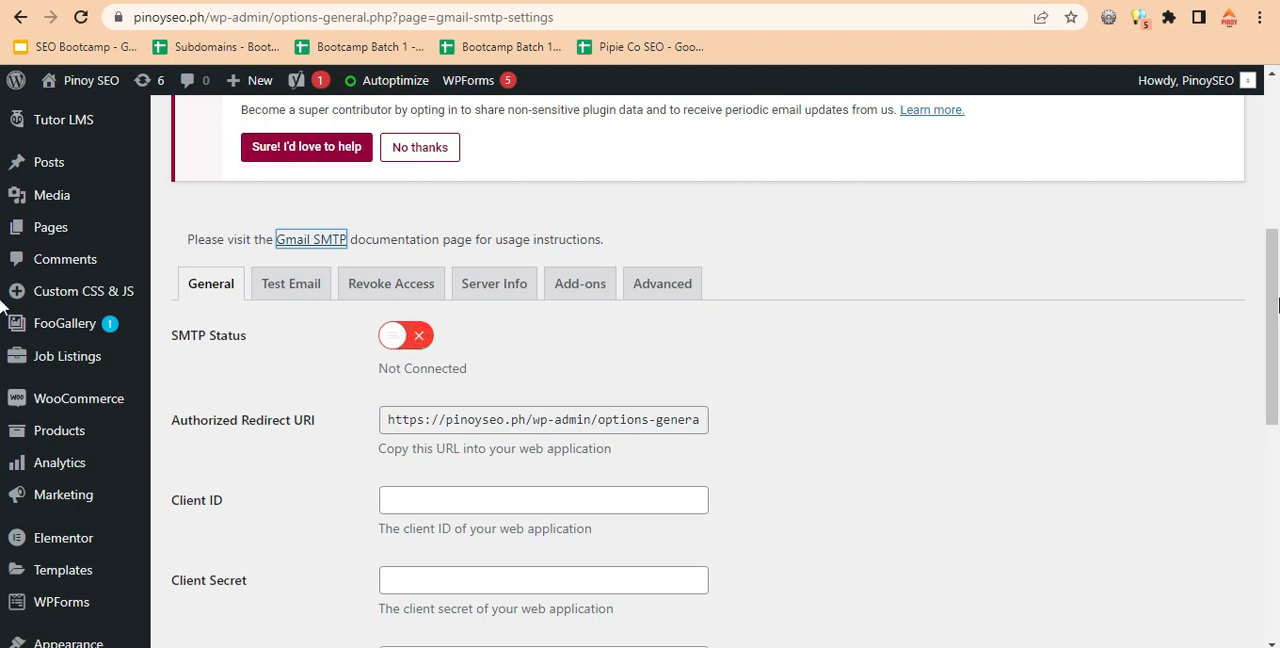
scroll(440, 300, "down", 3)
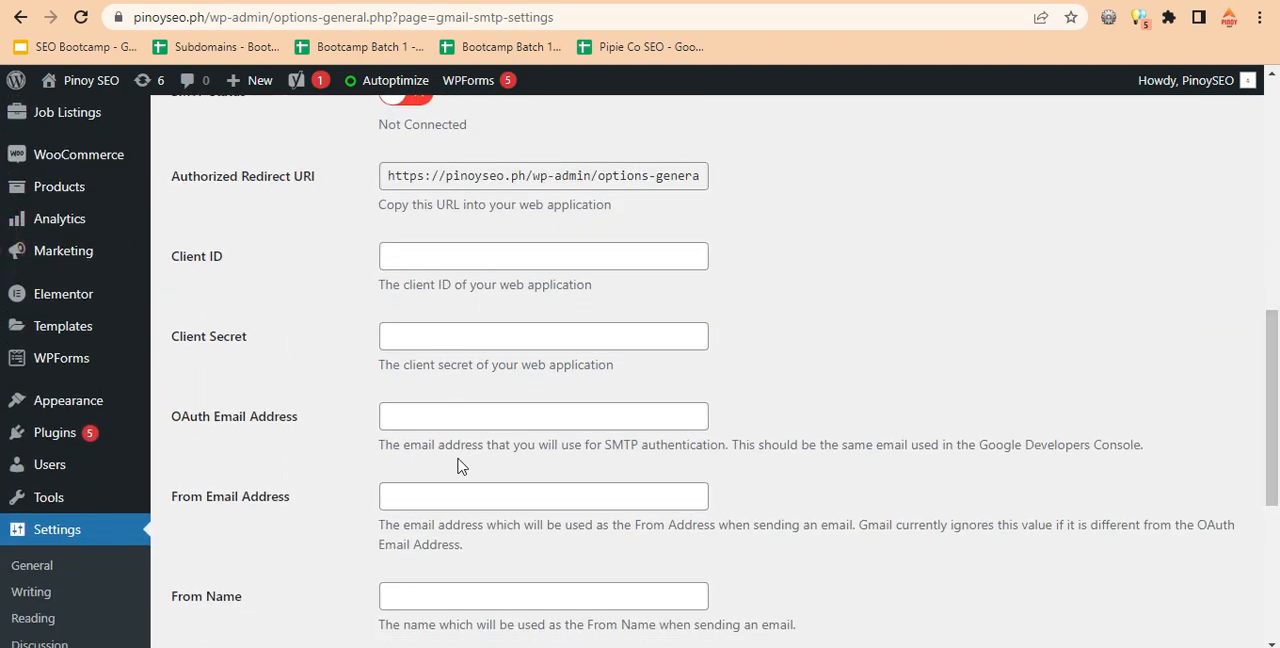
scroll(1100, 470, "down", 3)
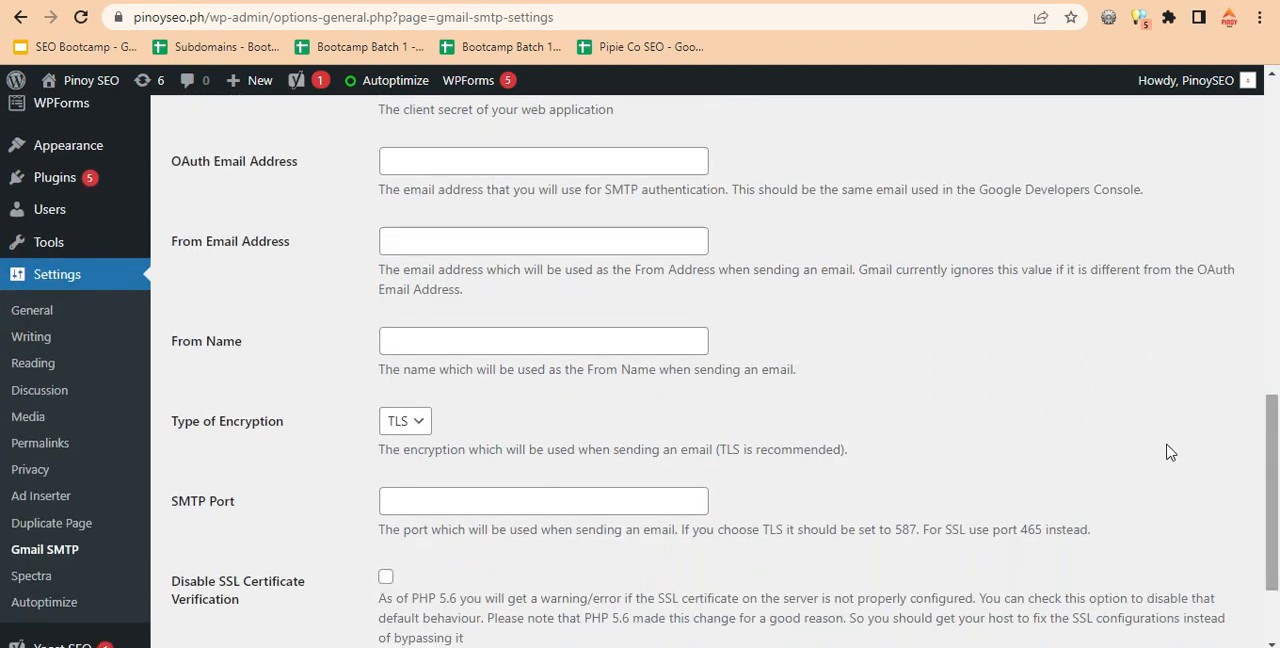
scroll(714, 392, "up", 5)
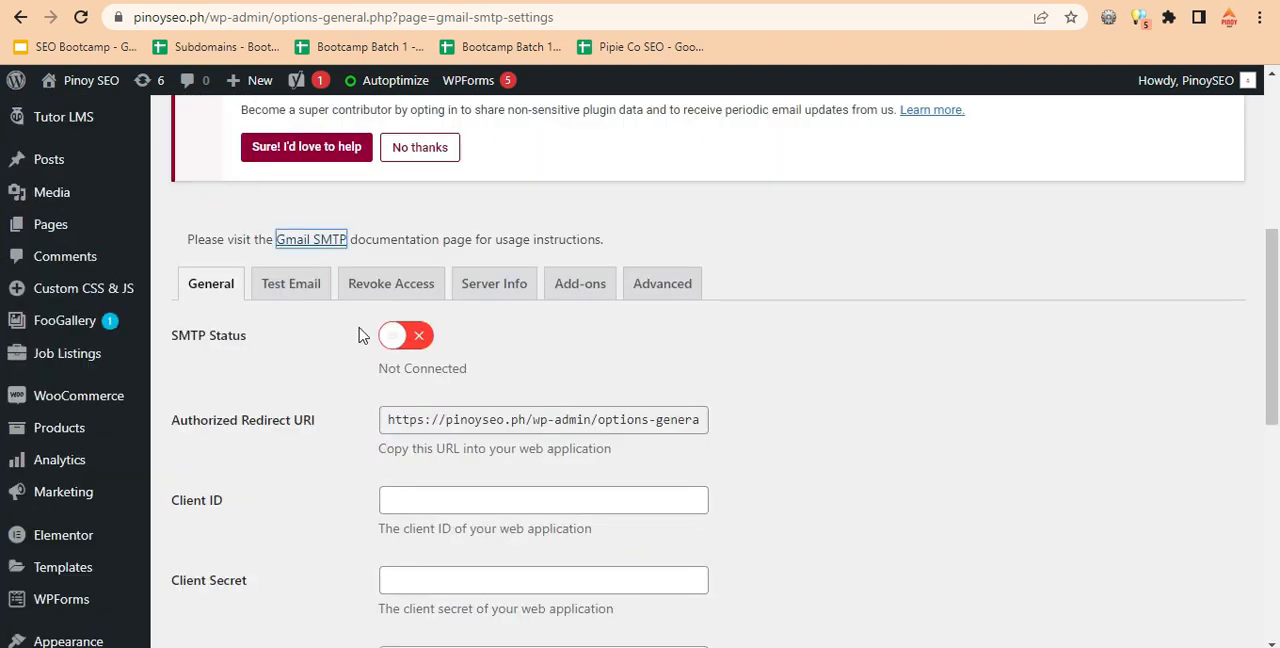
left_click(573, 343)
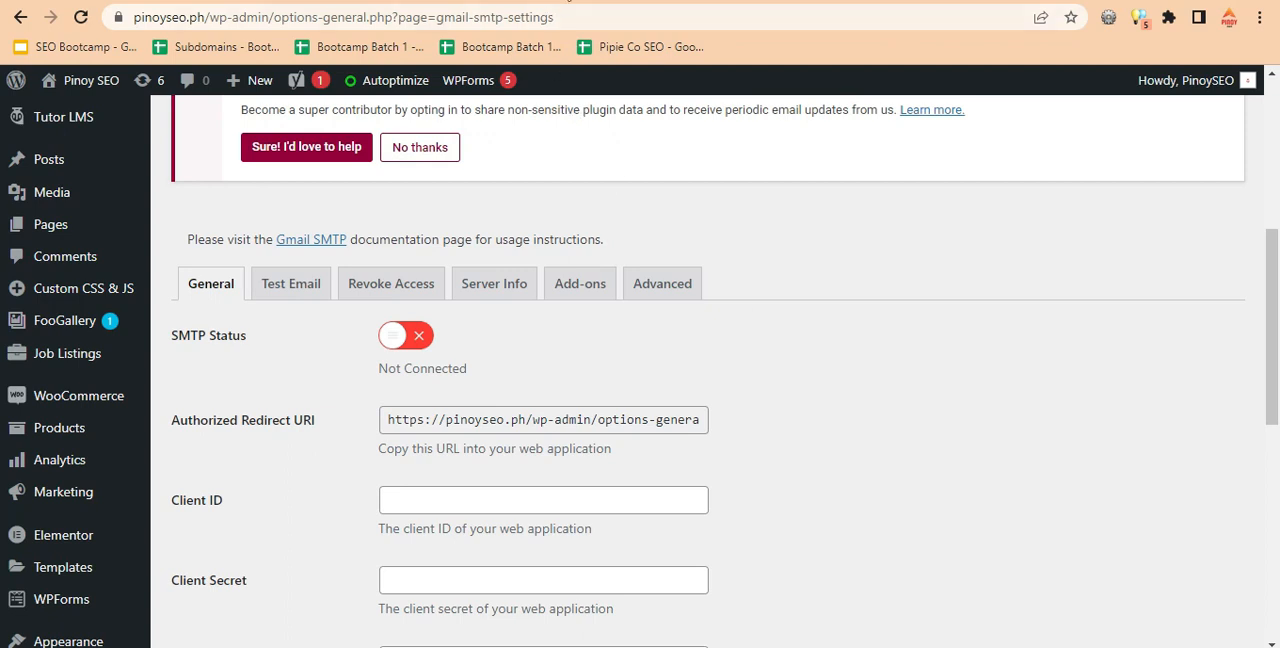
Open the Google Cloud APIs dashboard linked in the Gmail SMTP documentation's project creation instructions.
left_click(568, 1)
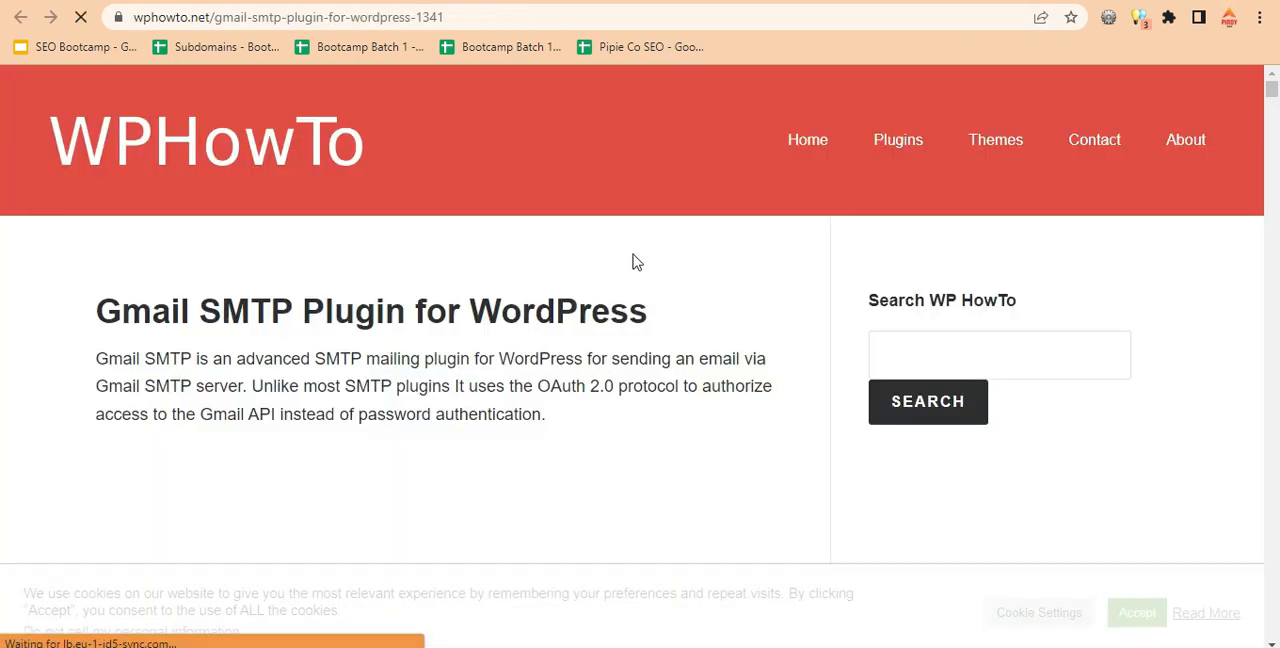
left_click_drag(1276, 91, 1278, 186)
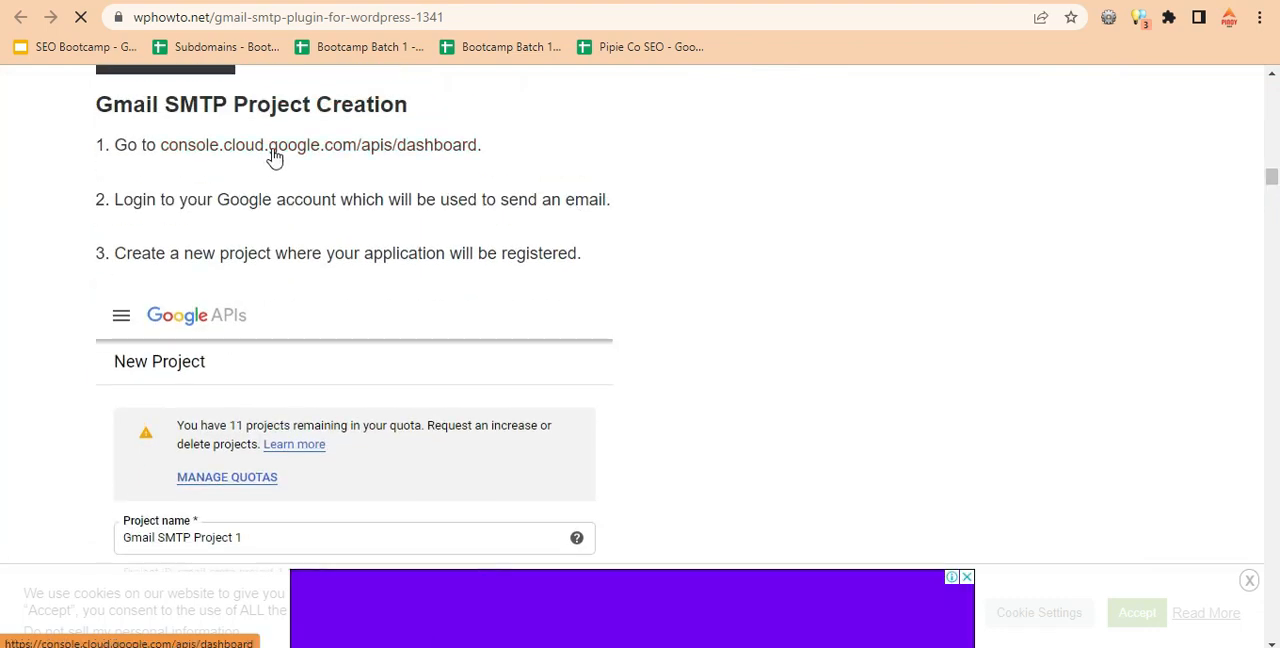
left_click(355, 148)
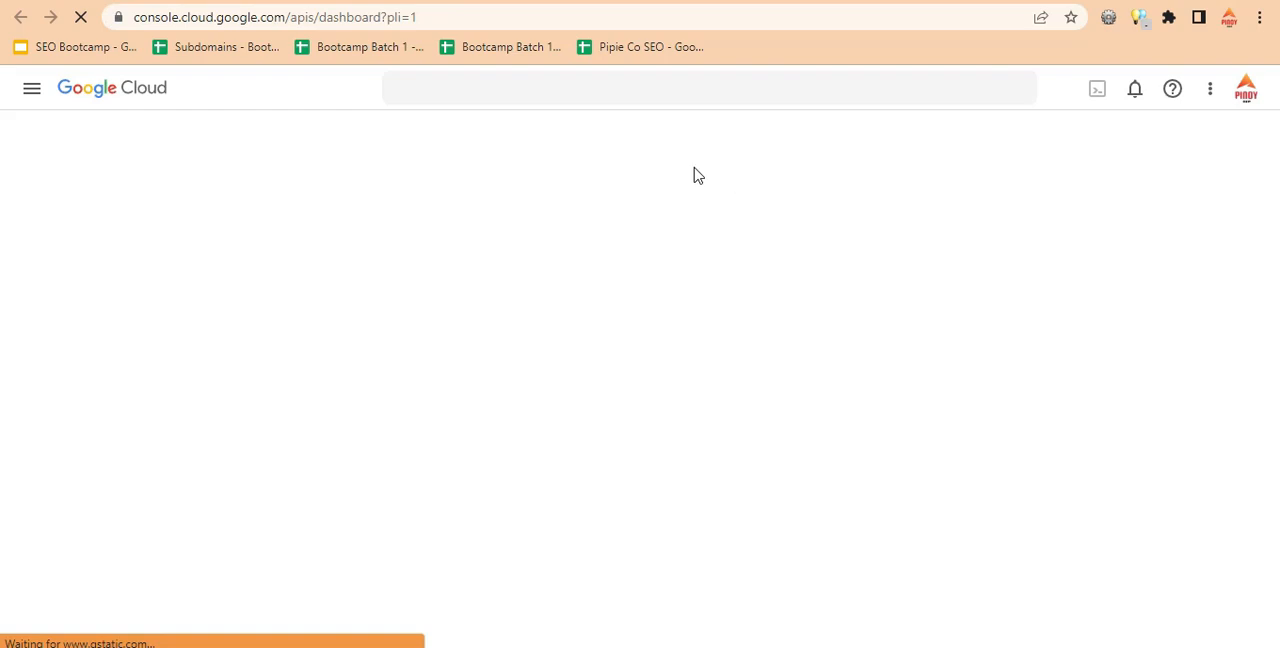
left_click(610, 1)
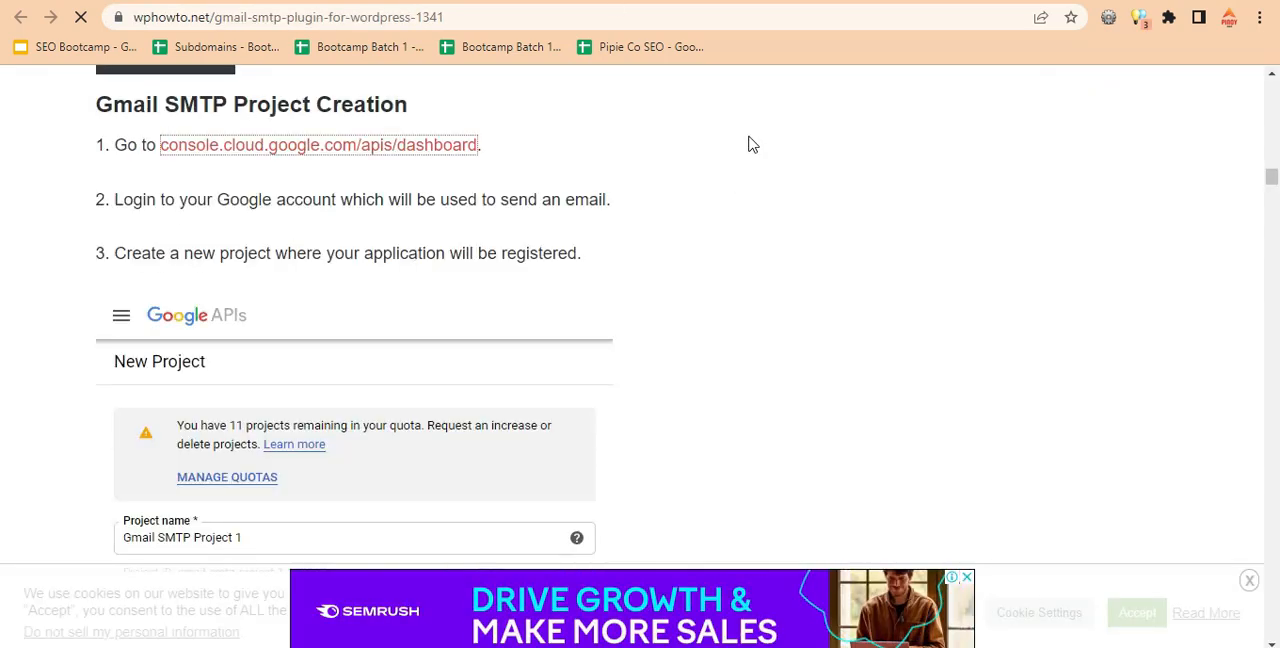
left_click(797, 1)
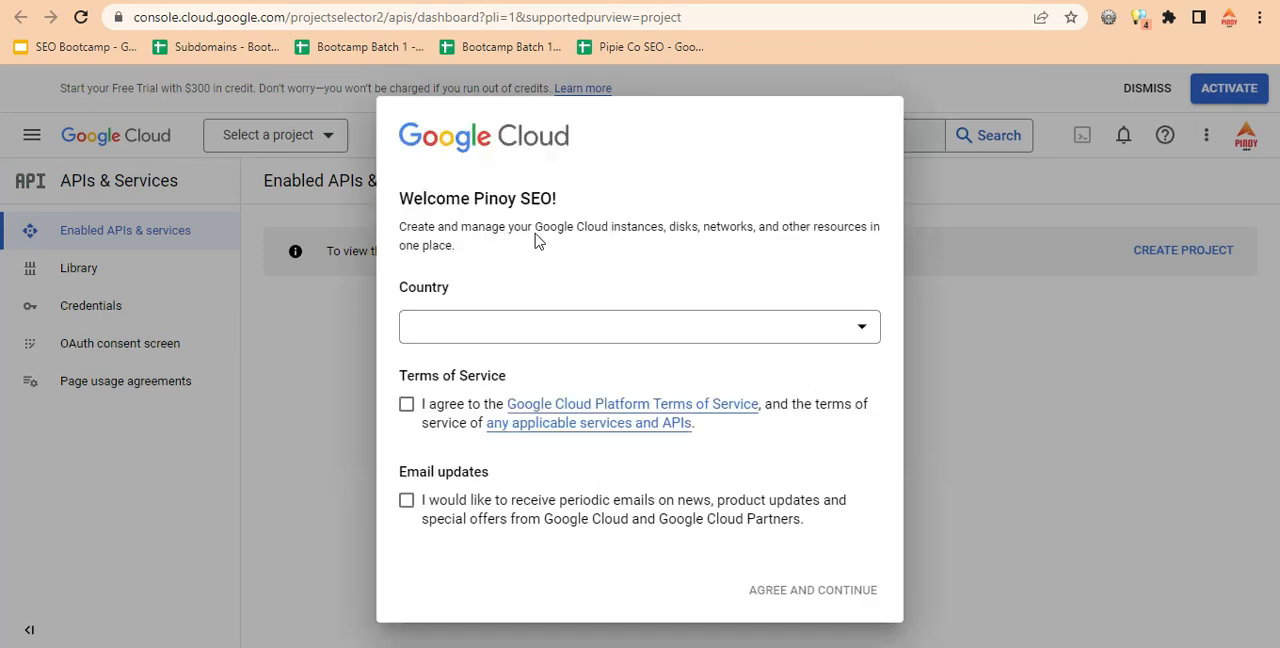
Complete the Google Cloud welcome form with country Philippines, agreeing to the Terms of Service and email updates.
left_click(406, 397)
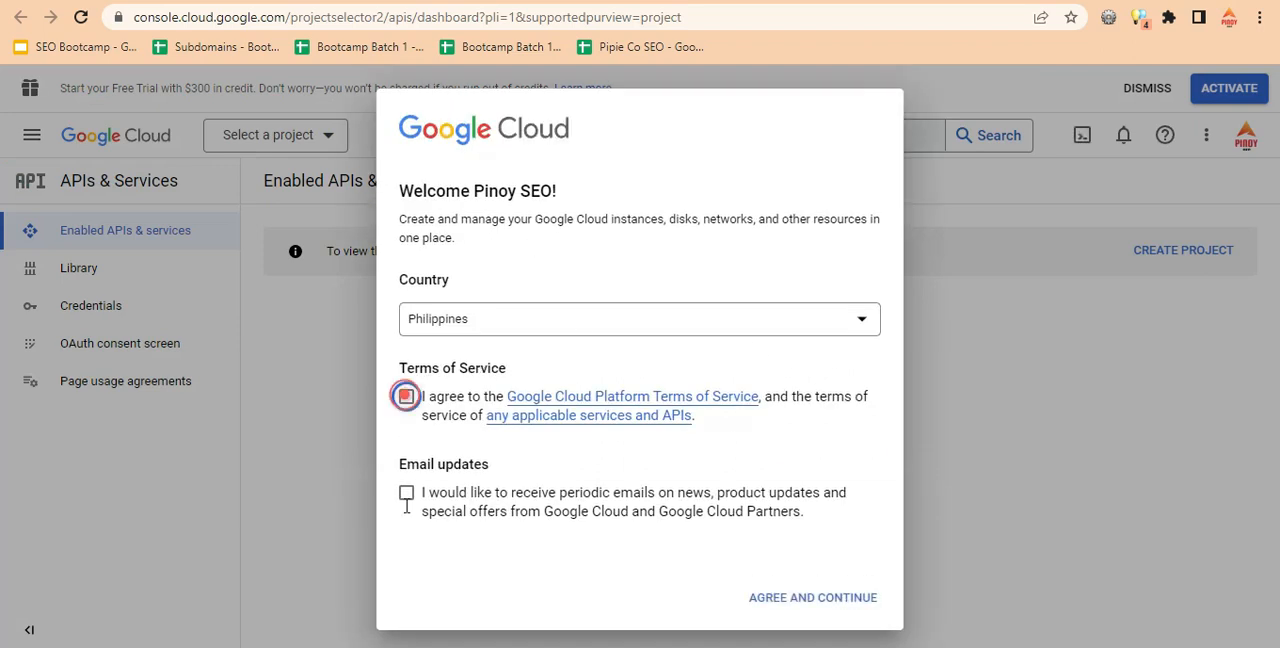
left_click(406, 494)
left_click(797, 603)
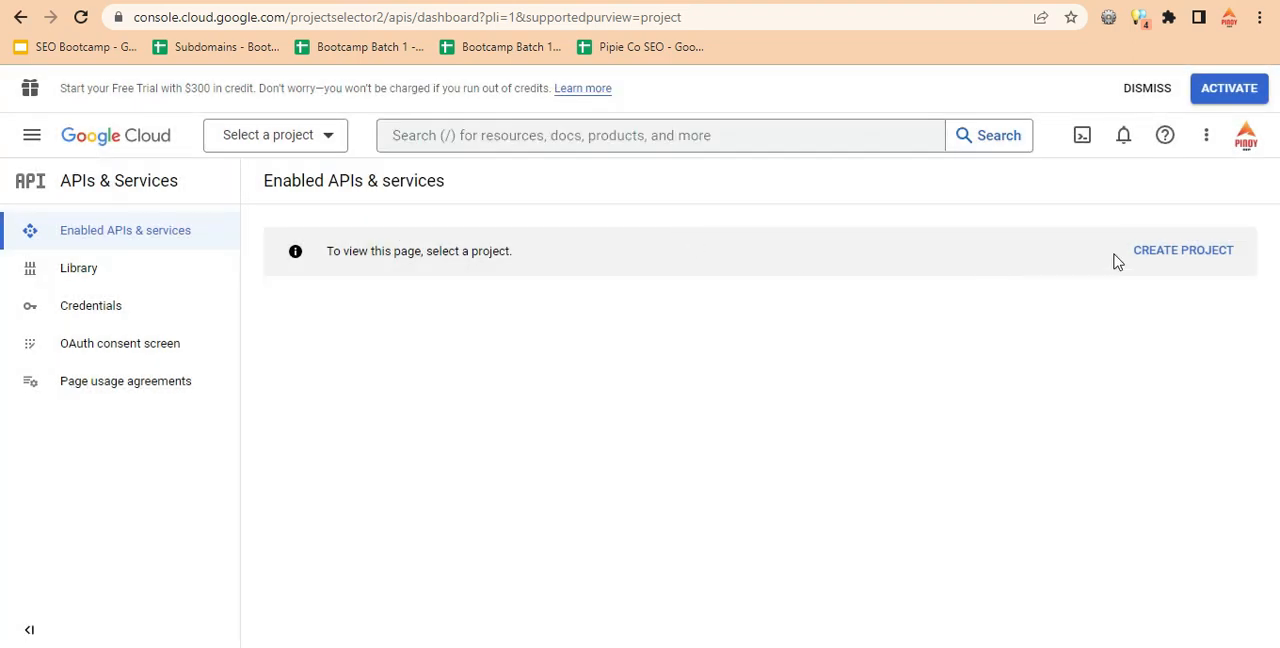
Create a new Google Cloud project named PinoySEOGmail with no organization.
left_click(1165, 252)
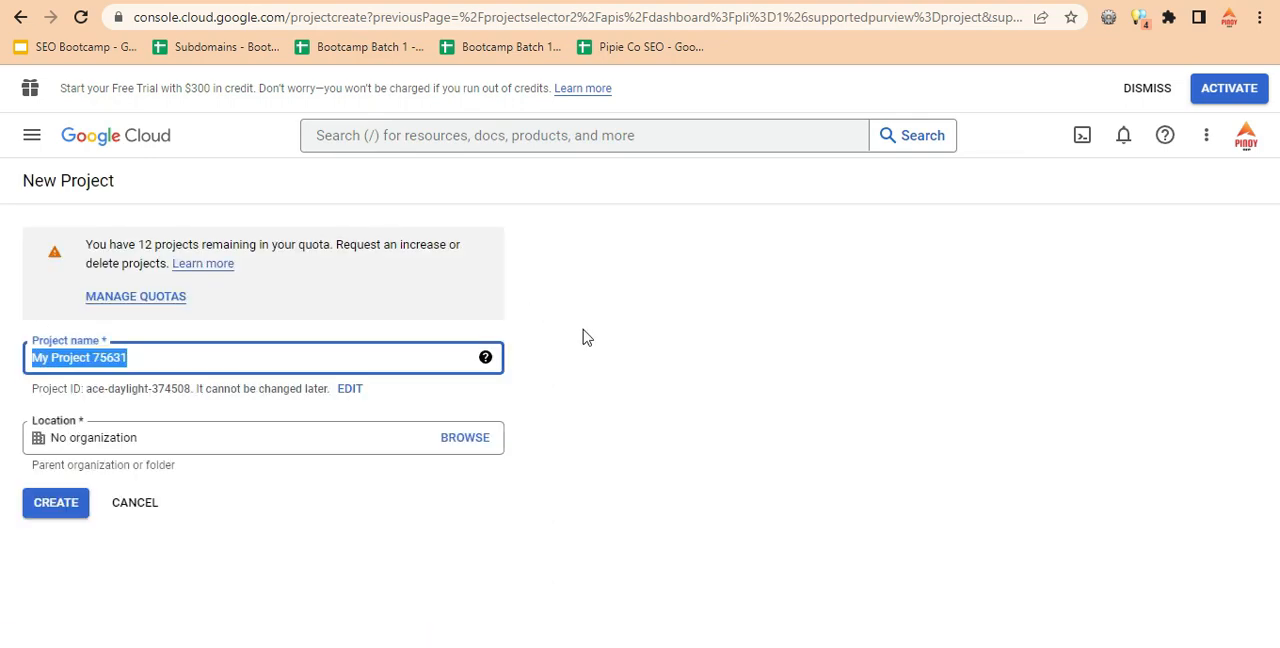
type("PinoySEo")
key("BackSpace")
type("OGmail")
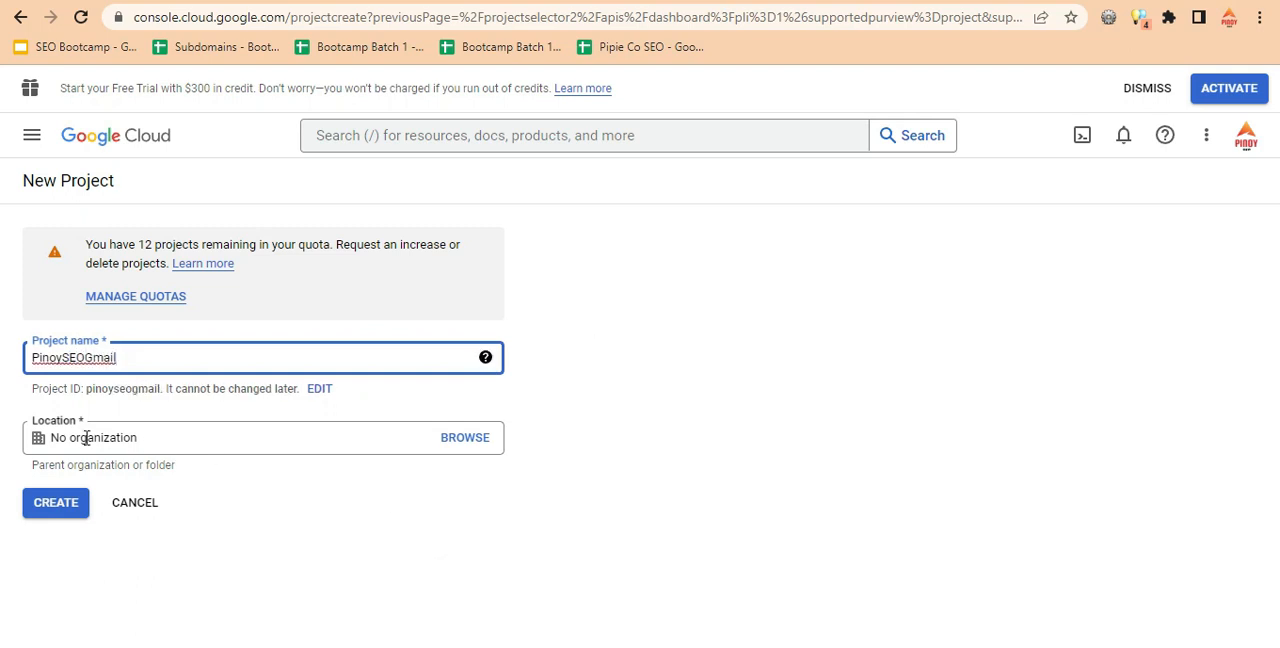
left_click(68, 508)
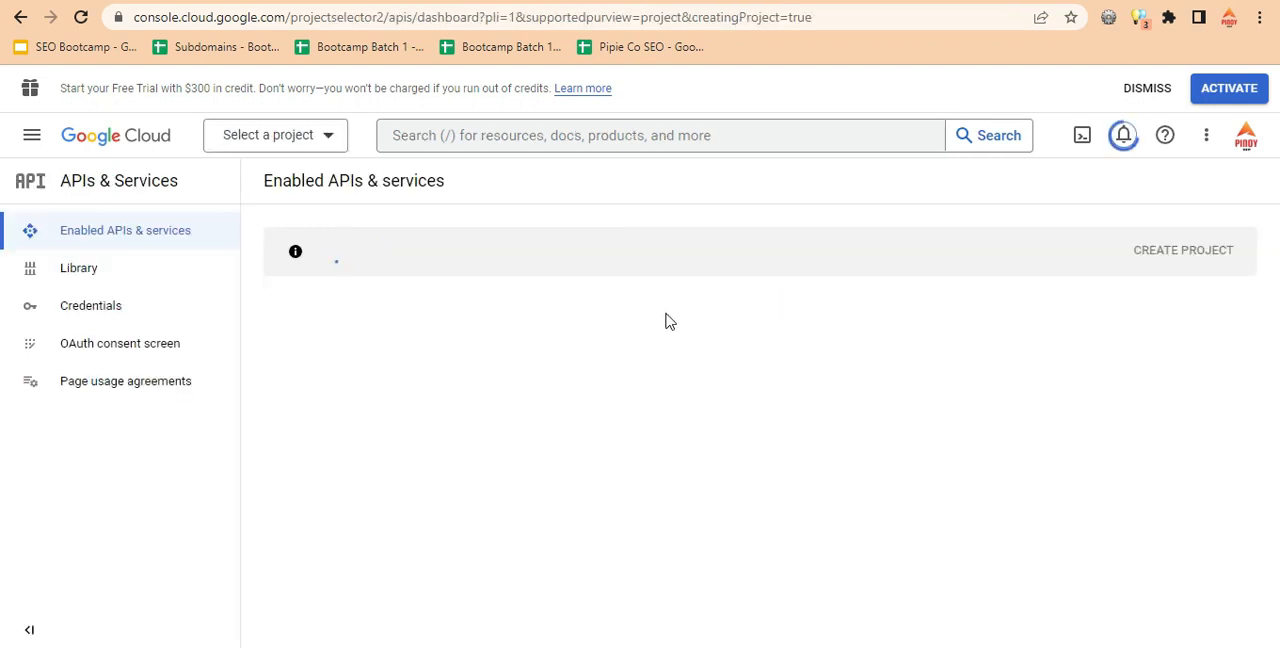
Review the Credentials/App Creation instructions in the Gmail SMTP documentation.
key("ctrl+shift+Tab")
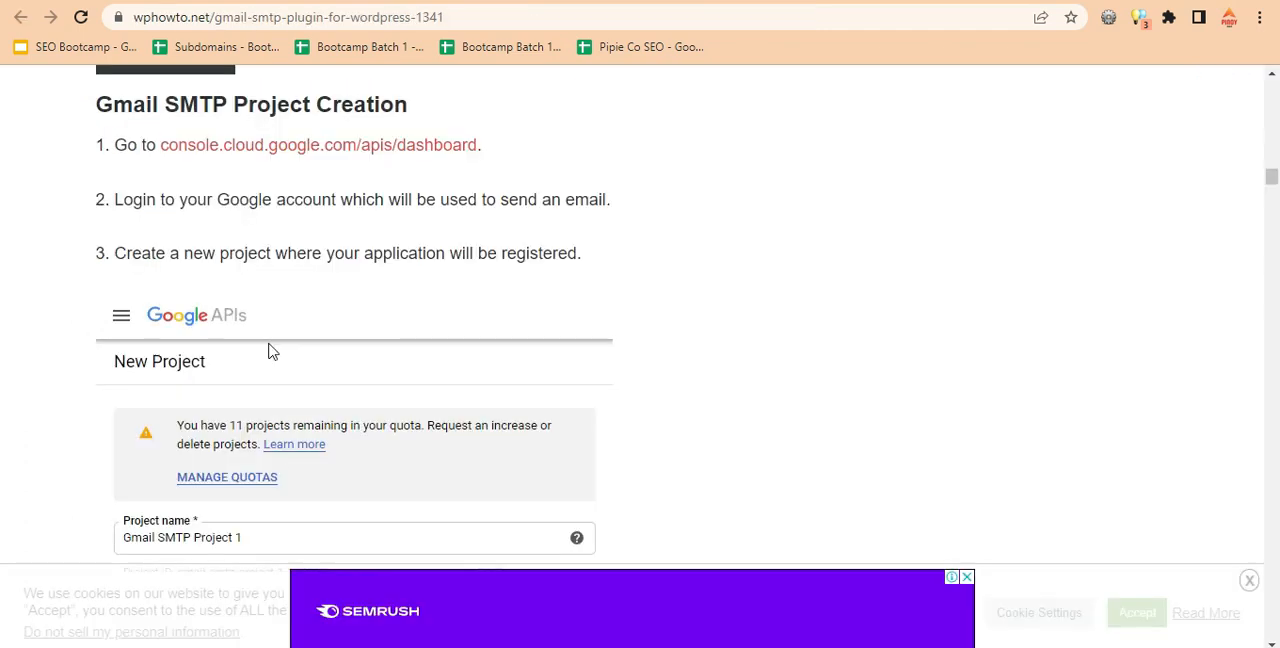
left_click_drag(1275, 190, 1275, 200)
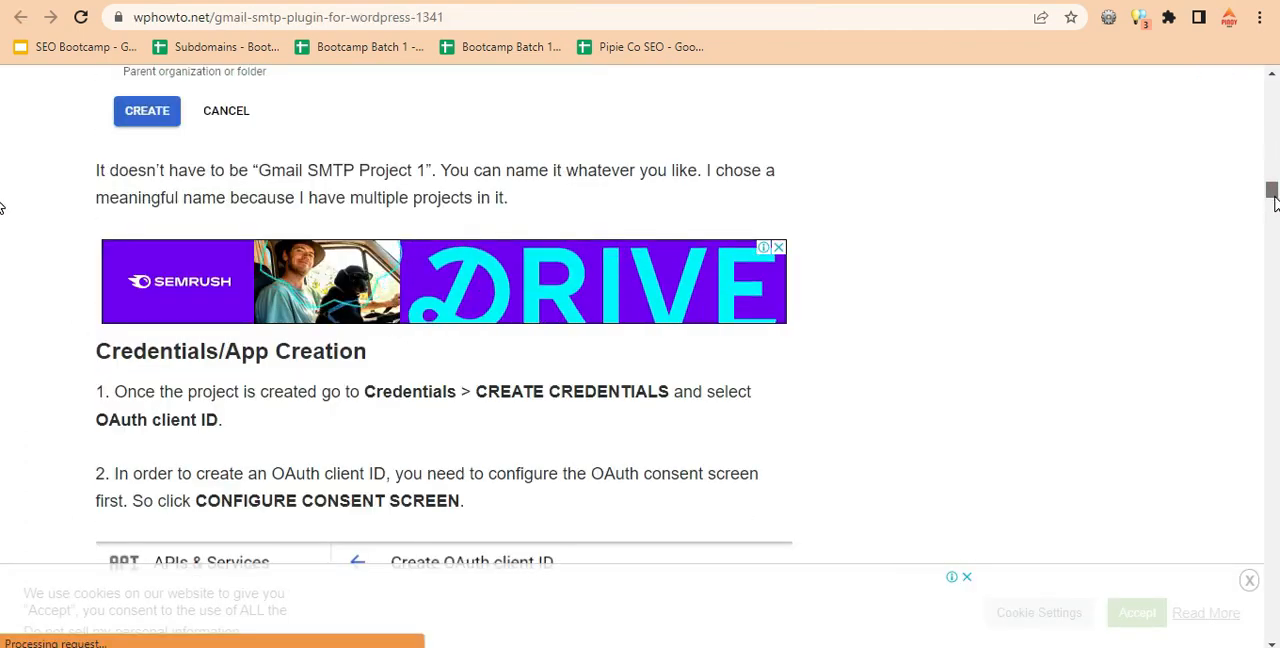
scroll(142, 145, "down", 2)
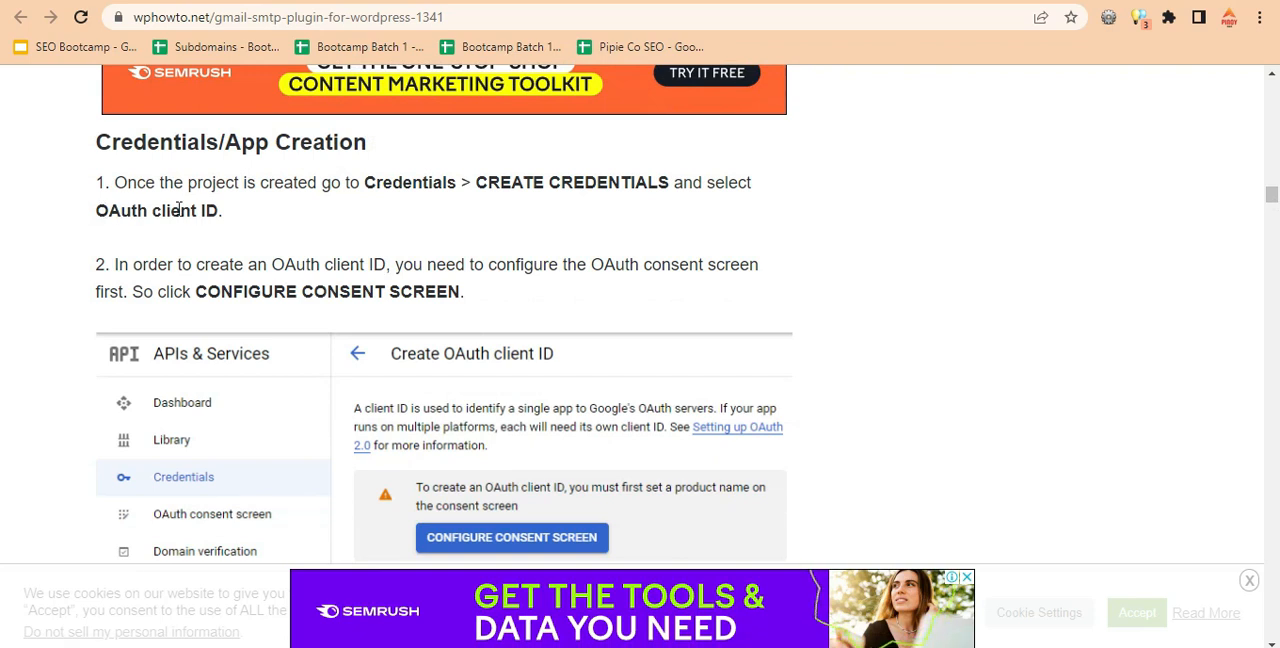
Return to the Google Cloud console and select the PinoySEOGmail project.
left_click(860, 1)
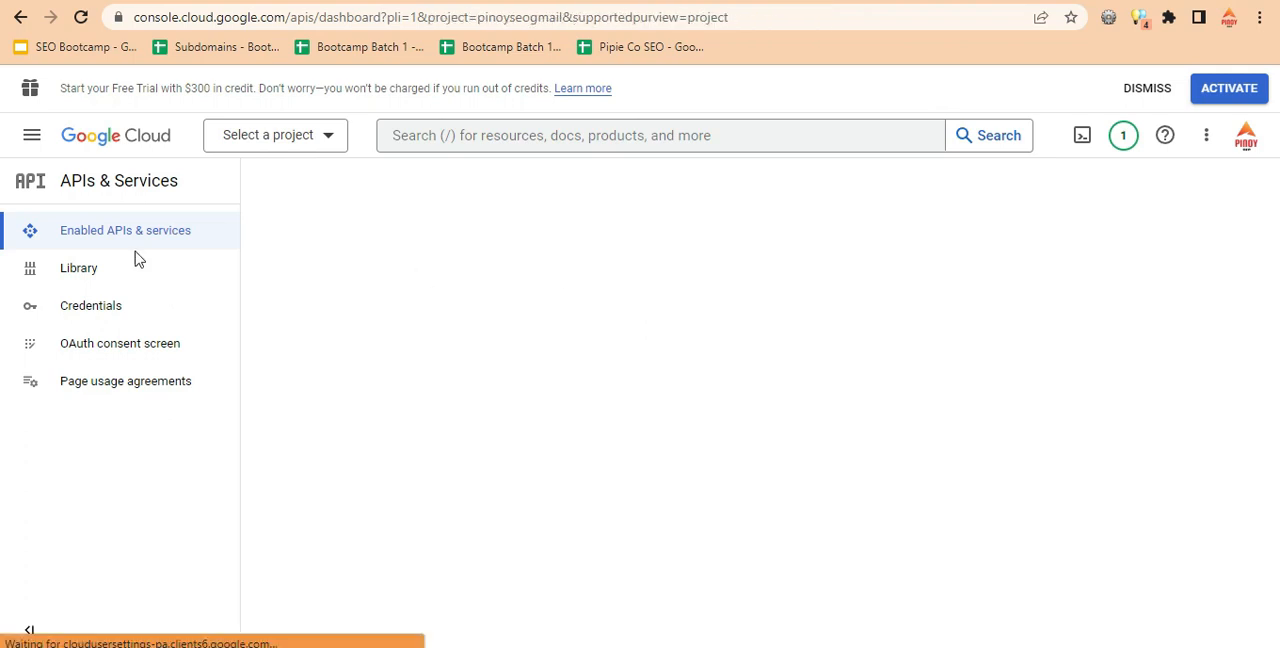
left_click(327, 141)
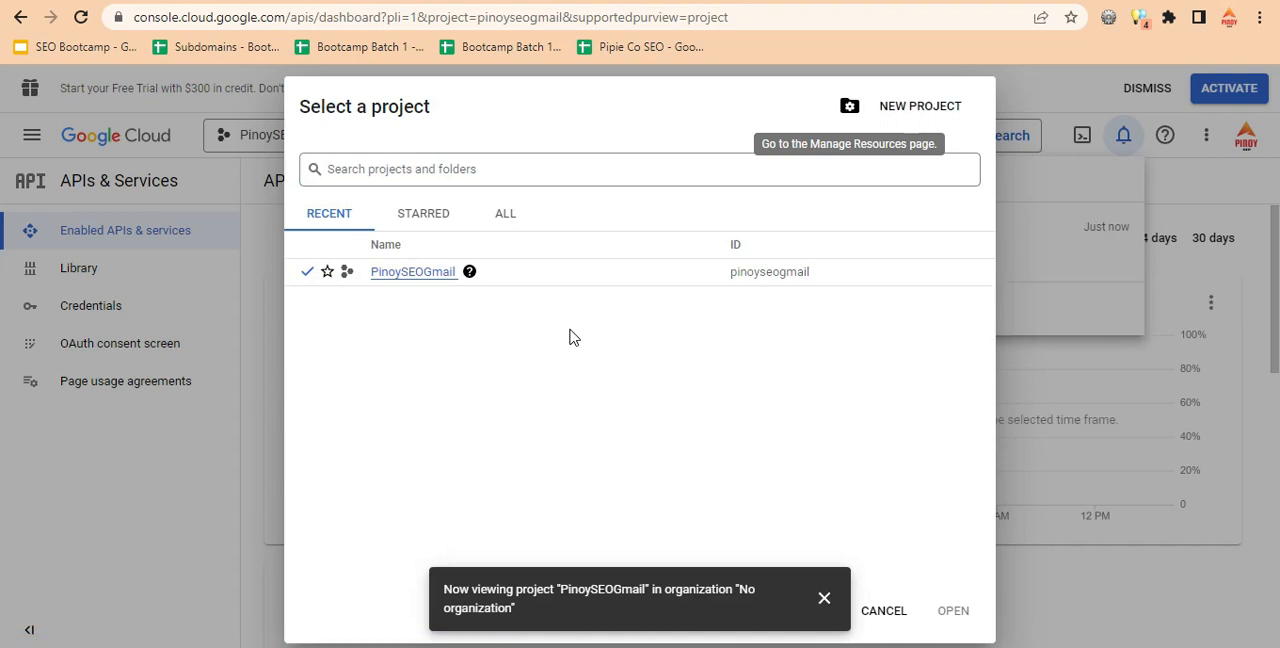
left_click(415, 275)
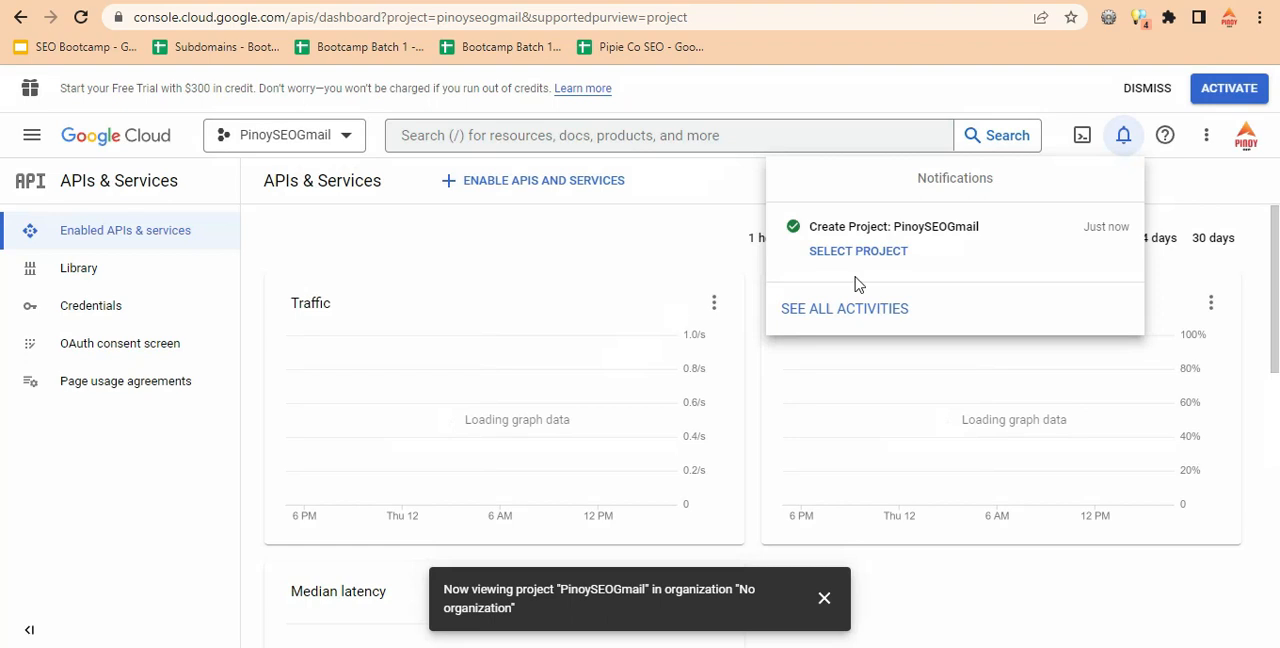
left_click(800, 80)
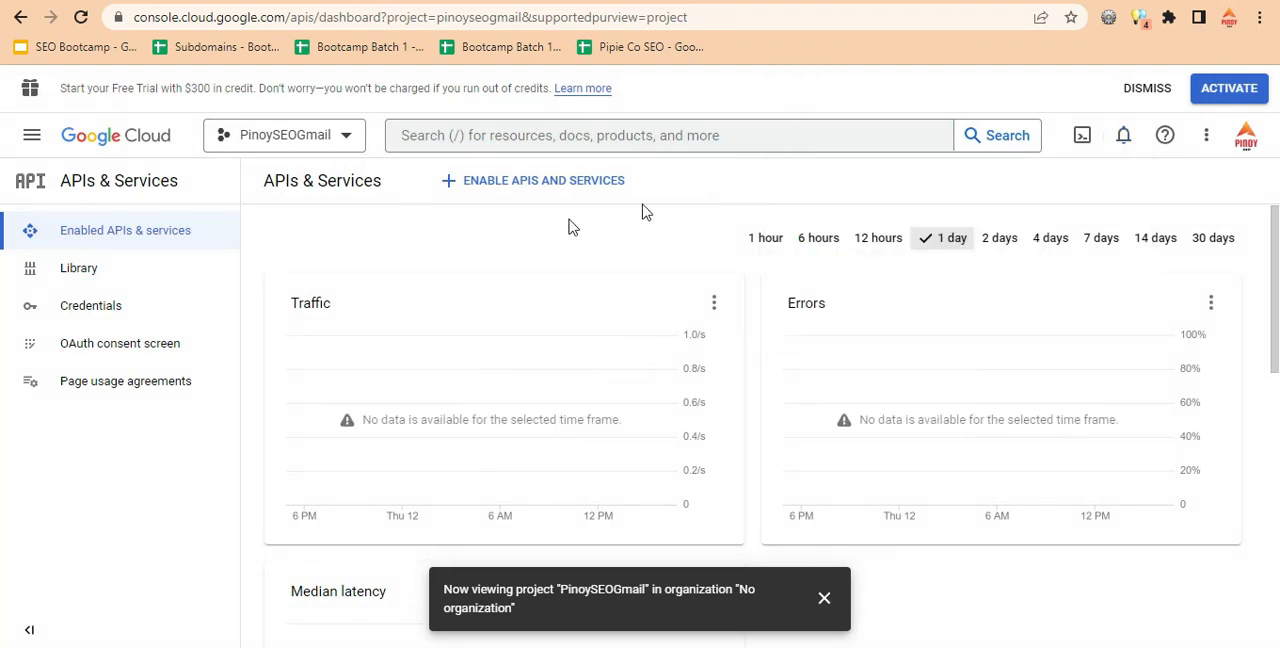
Find the Gmail API among the Google Workspace entries of the API Library and enable it for the project.
left_click(501, 190)
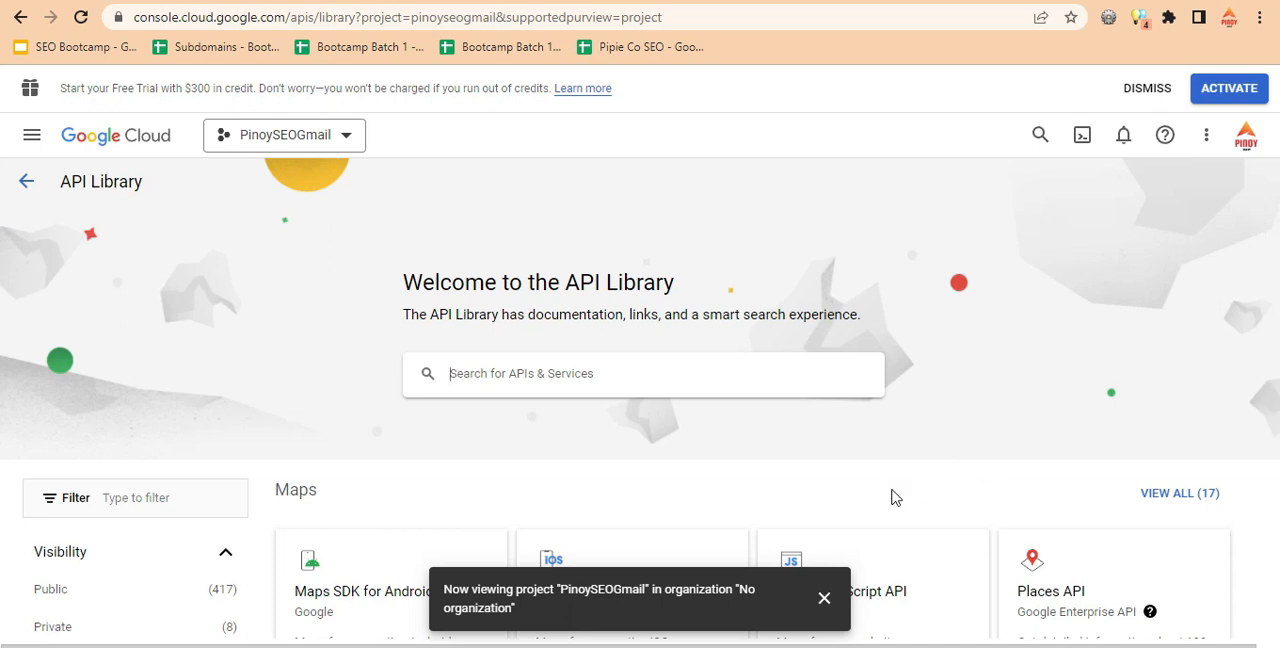
scroll(910, 380, "down", 1)
scroll(915, 390, "down", 3)
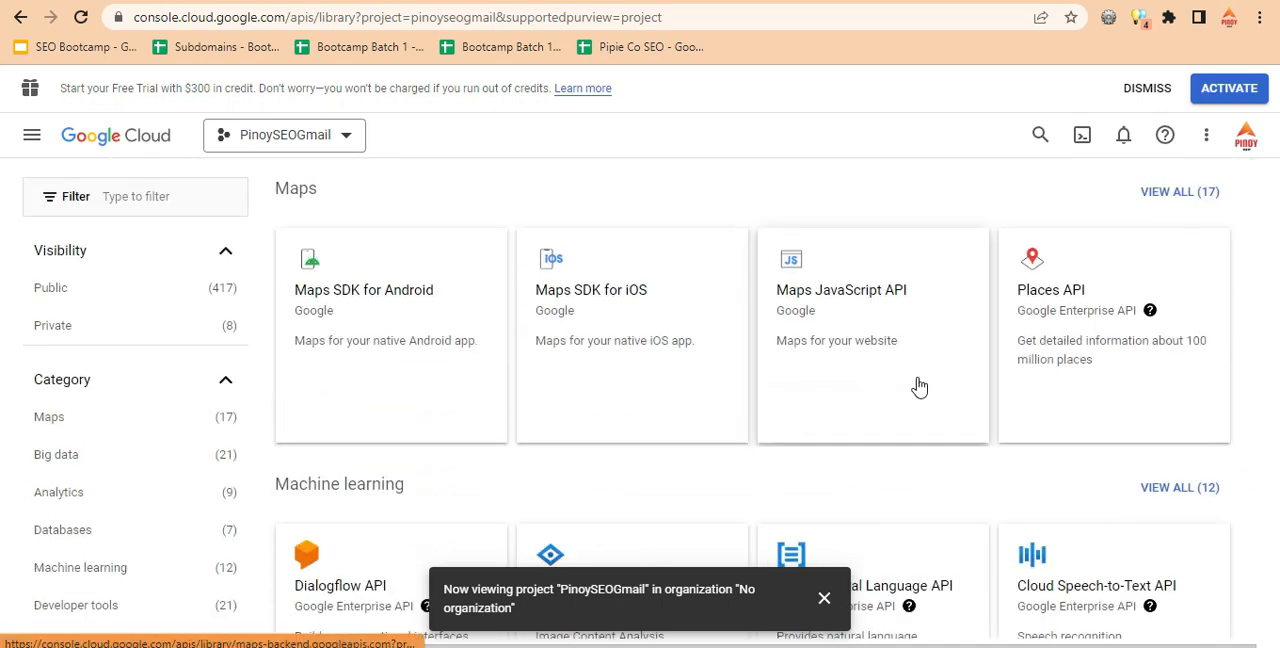
scroll(920, 387, "down", 3)
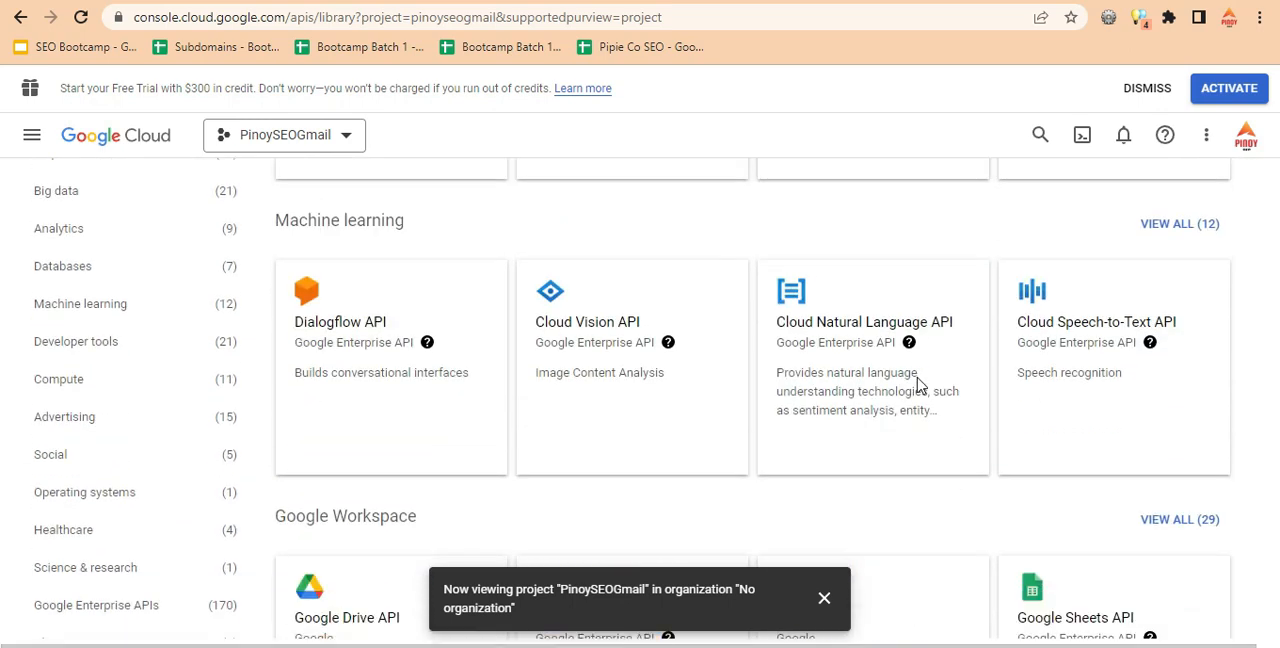
scroll(915, 387, "down", 3)
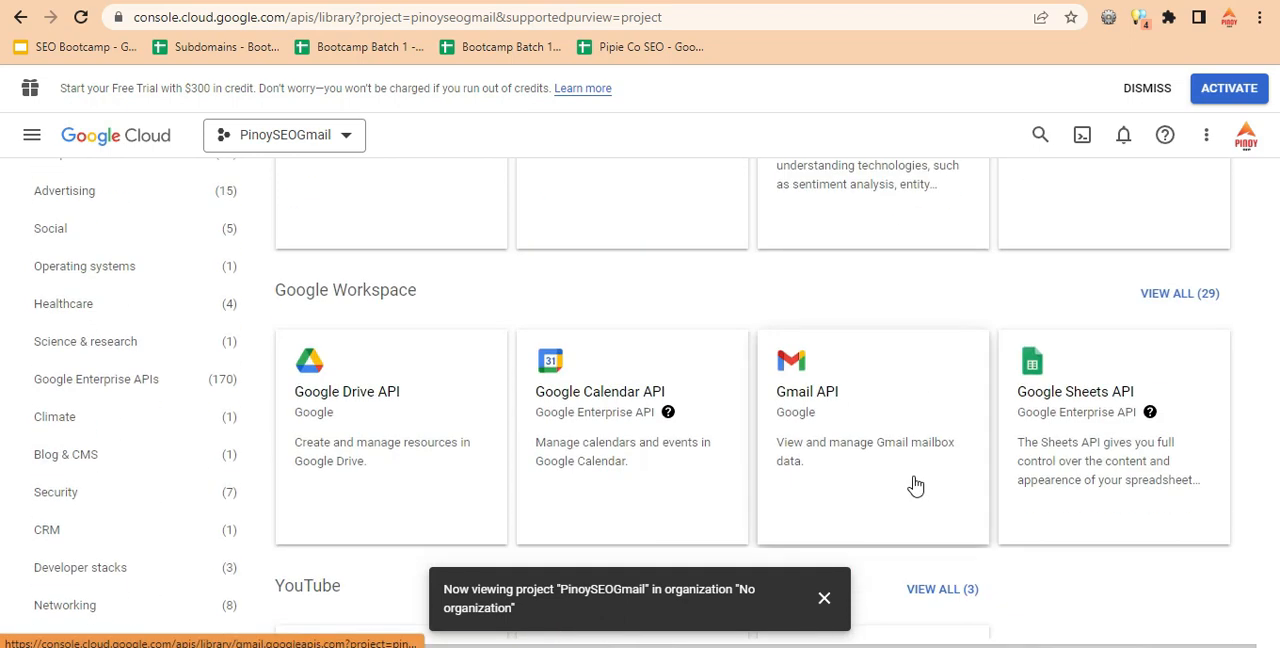
left_click(804, 370)
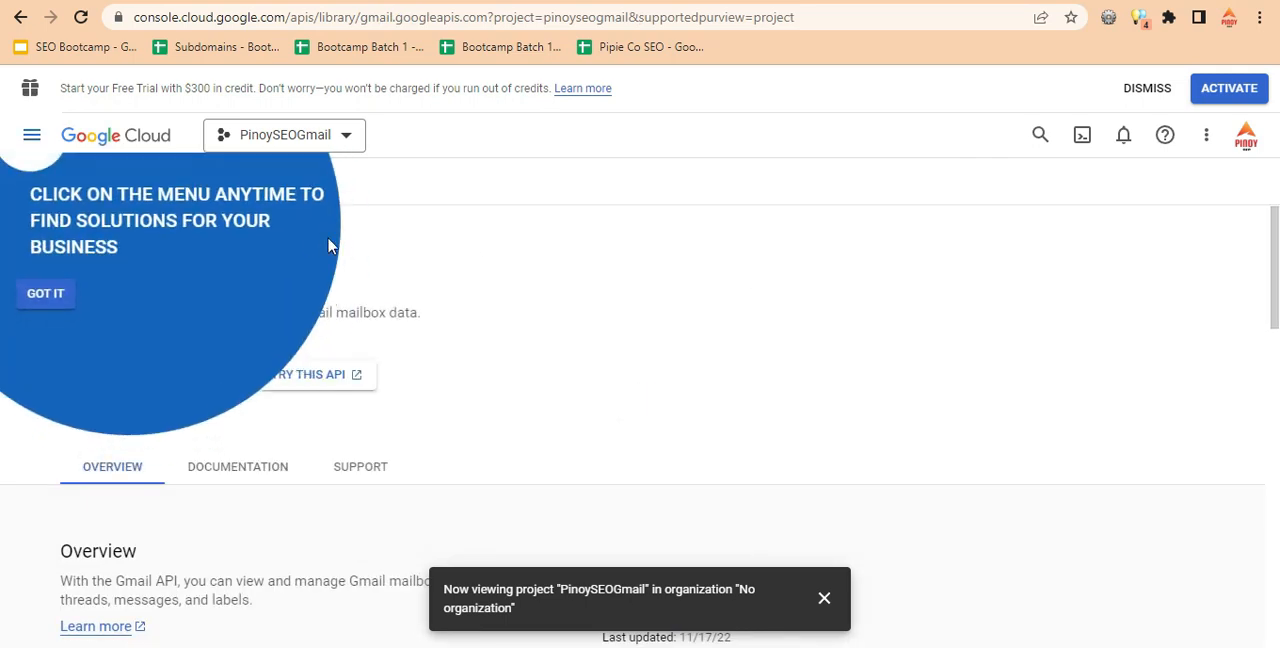
left_click(52, 296)
left_click(205, 378)
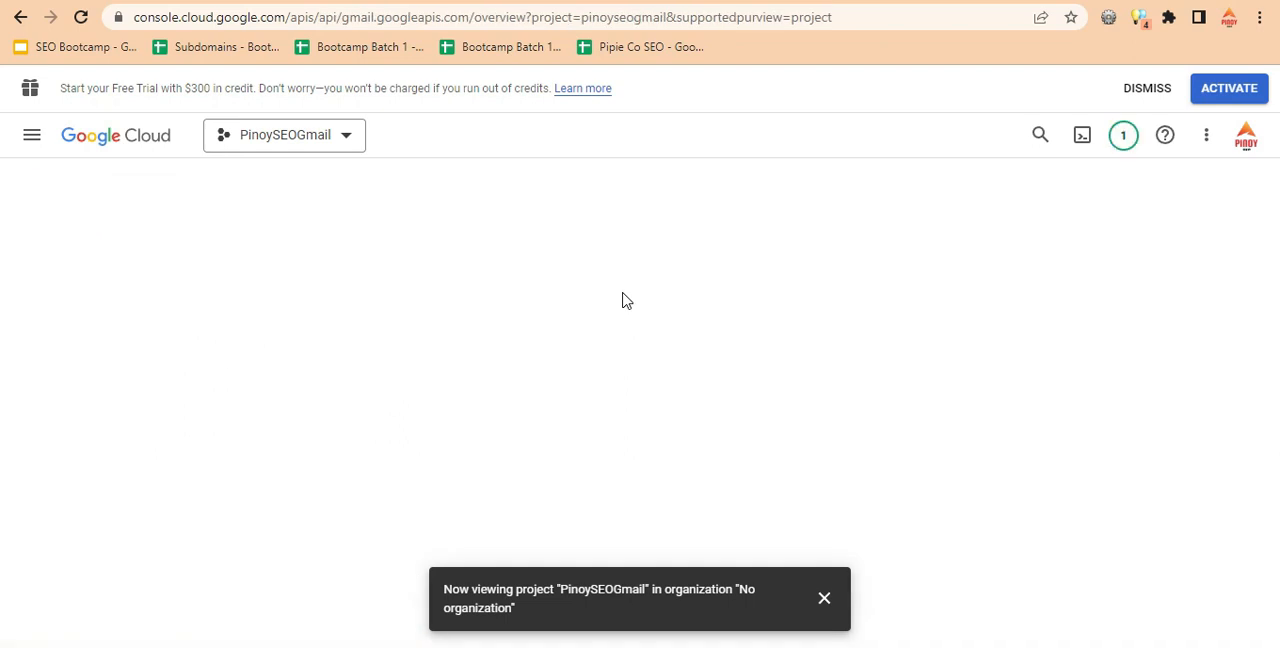
left_click(824, 597)
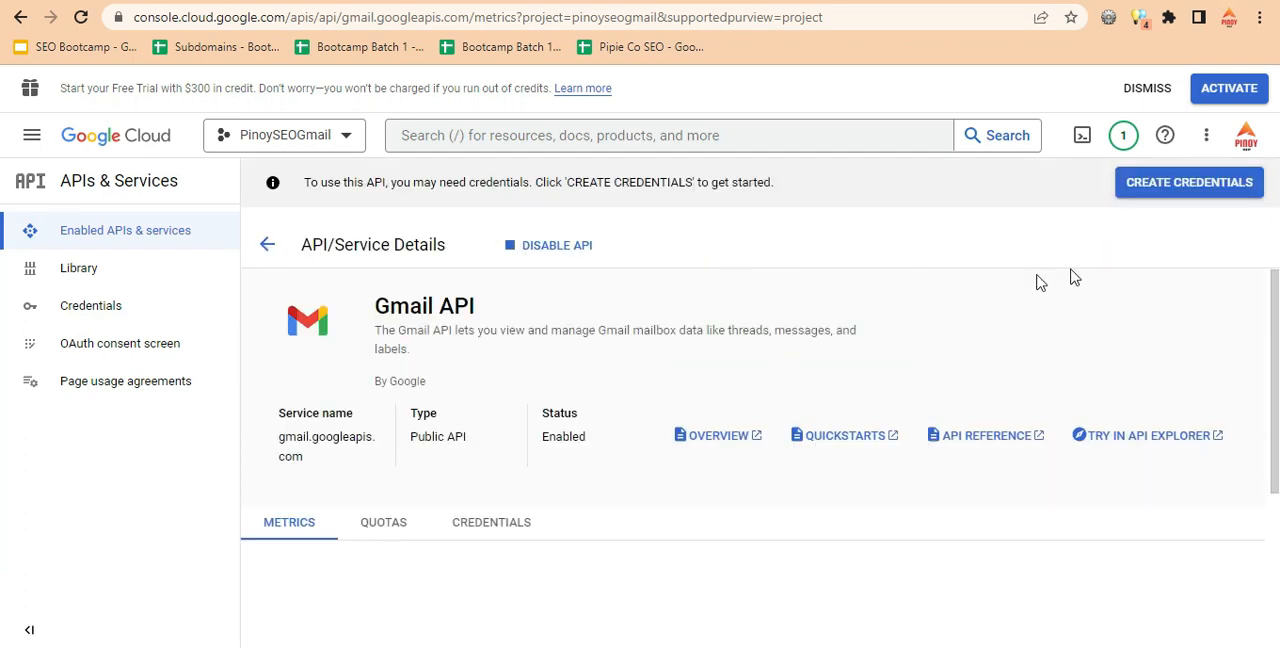
Start creating credentials for the Gmail API and consult the documentation's instructions on configuring the OAuth consent screen.
left_click(1170, 188)
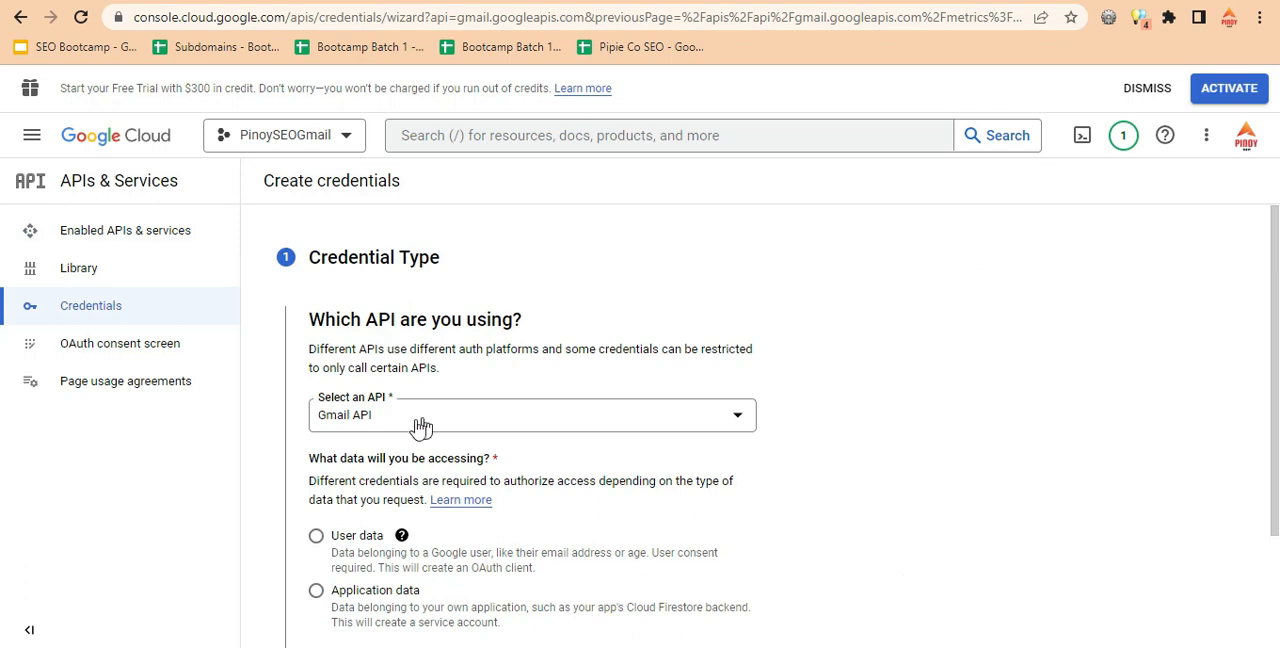
scroll(400, 512, "down", 2)
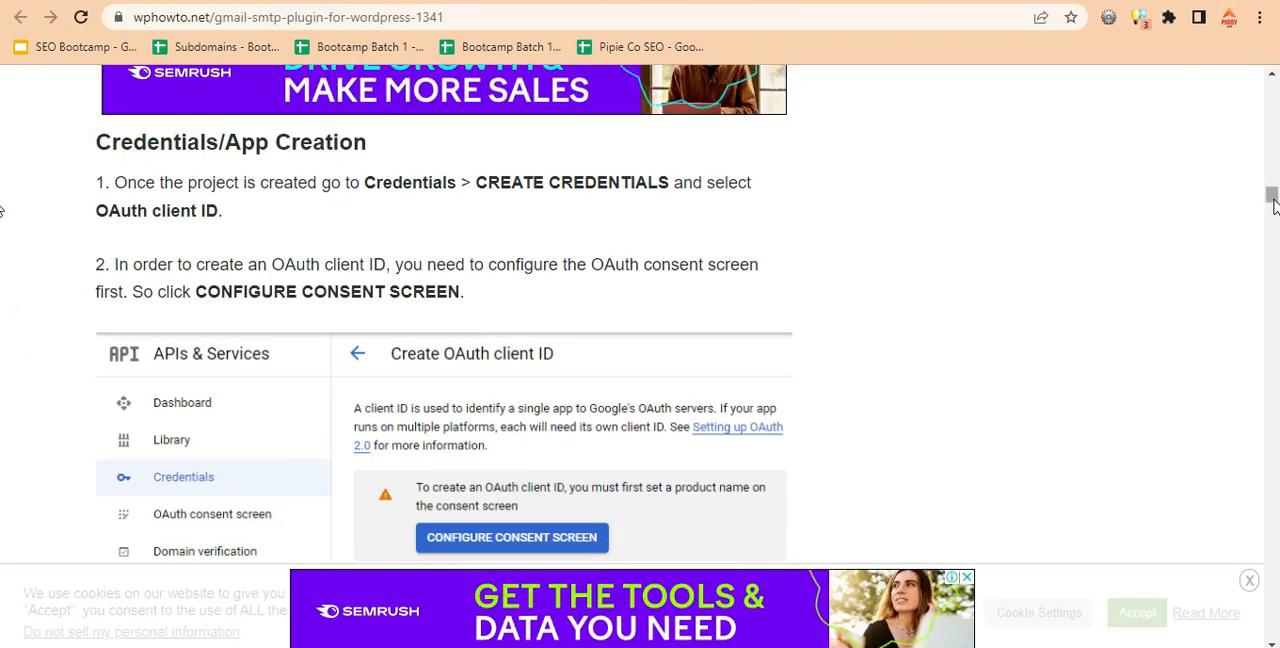
left_click_drag(1272, 205, 1272, 216)
scroll(1008, 297, "down", 1)
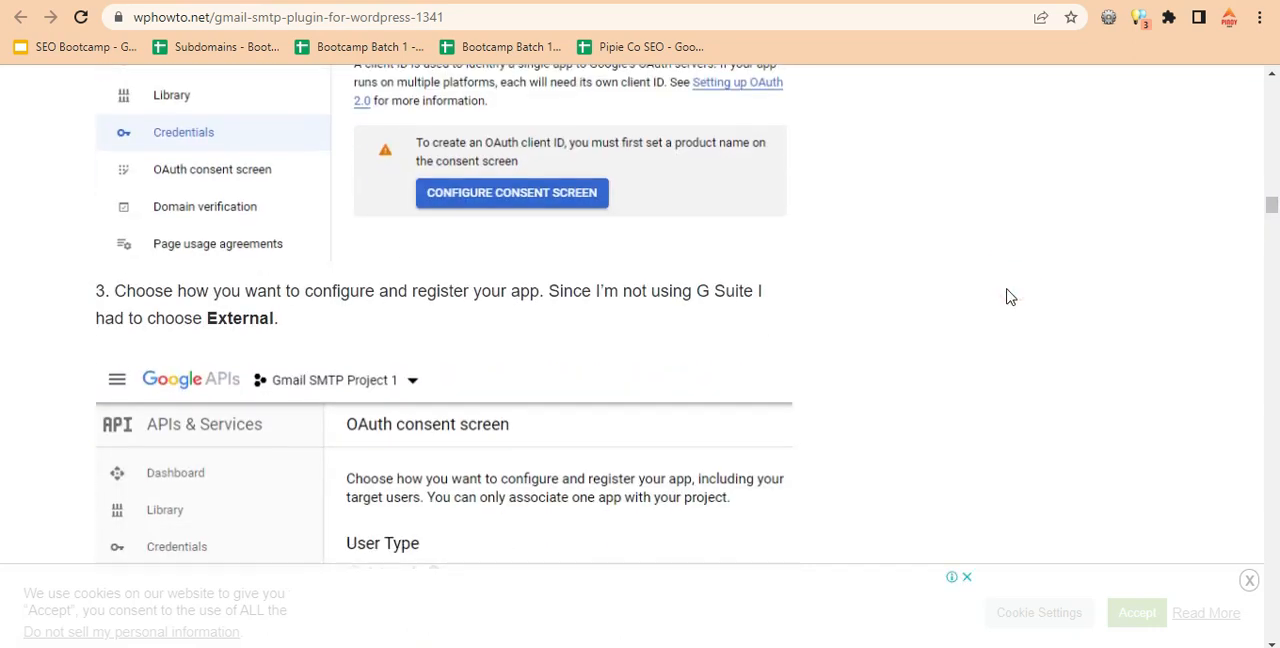
scroll(1008, 297, "down", 4)
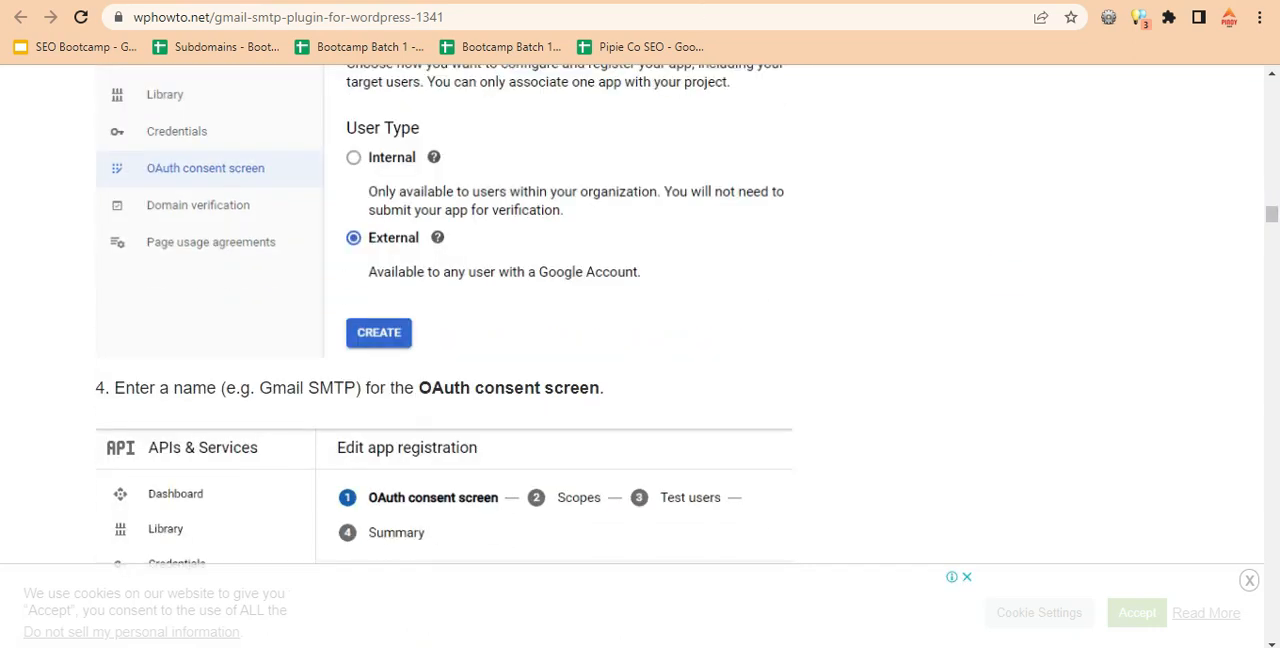
key("ctrl+Tab")
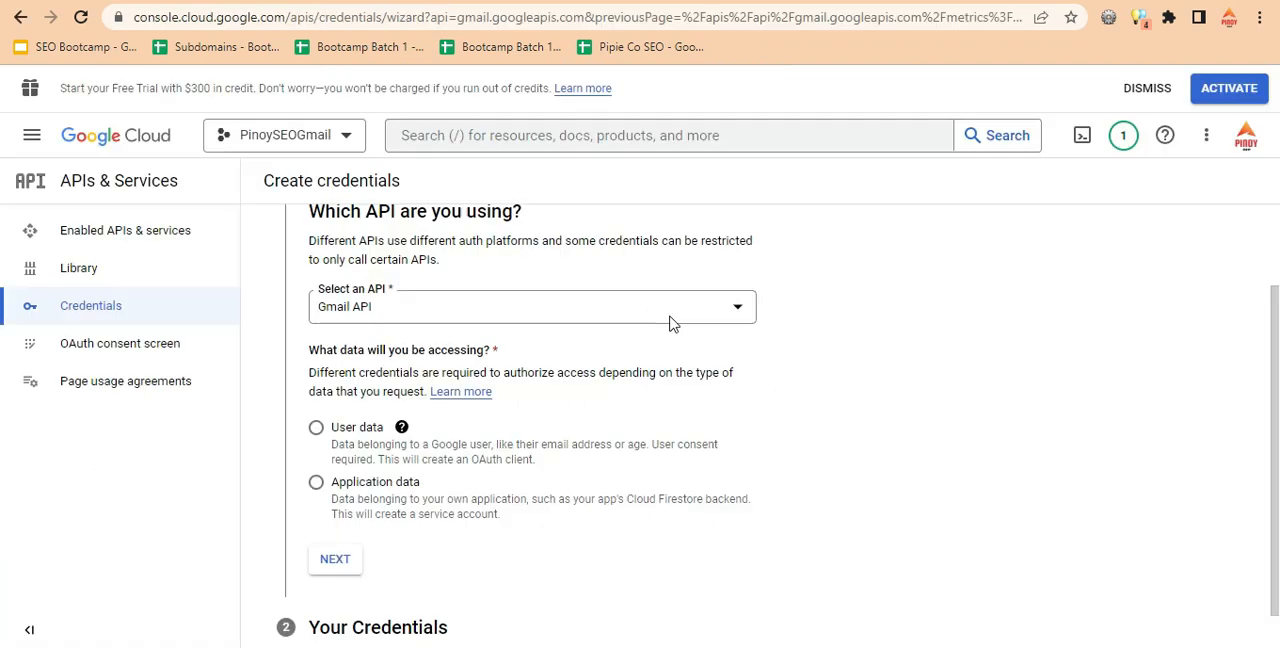
left_click(316, 485)
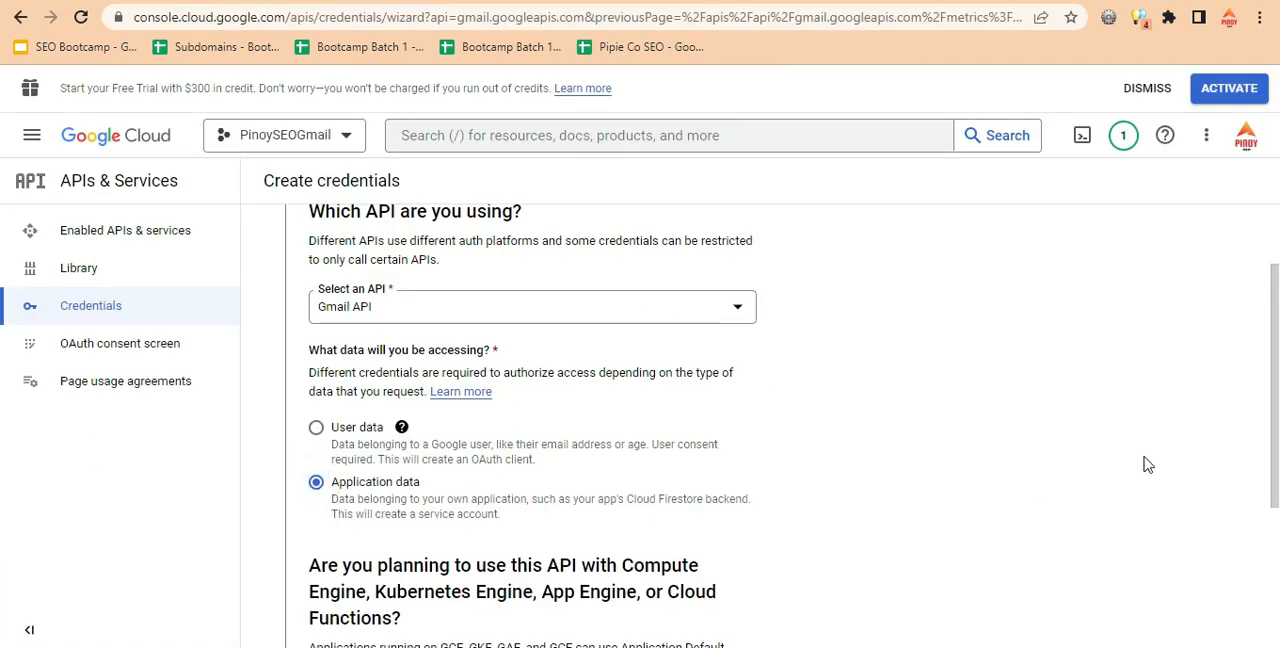
scroll(462, 441, "down", 3)
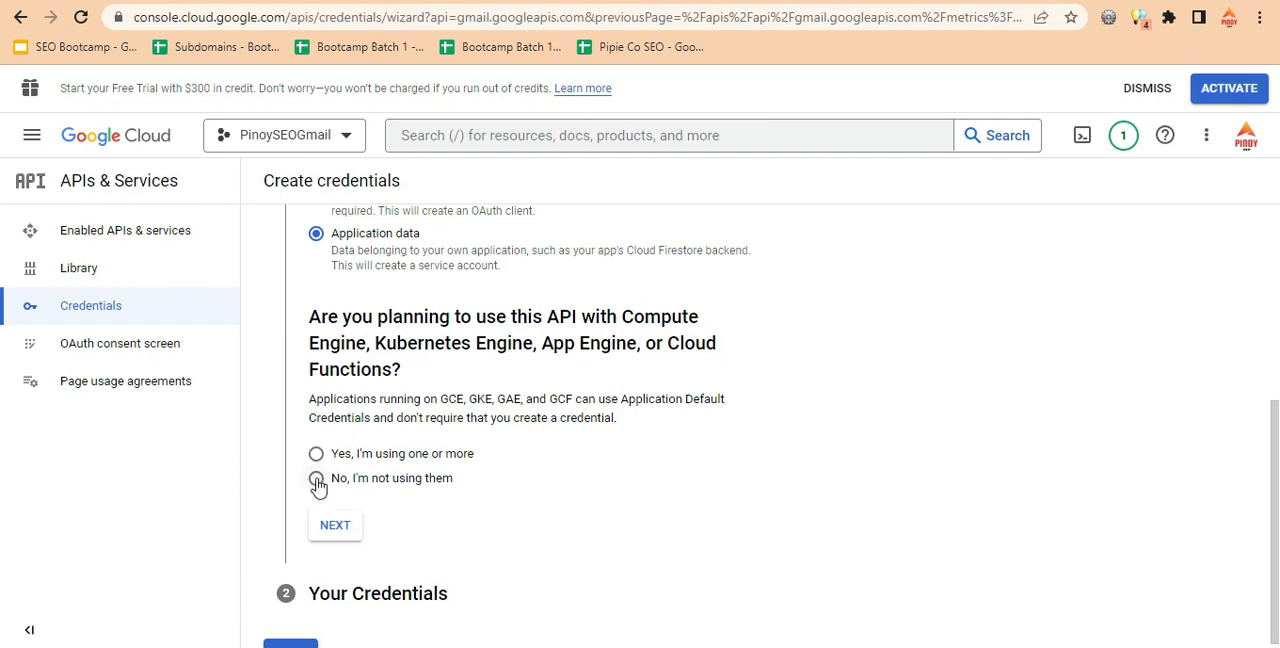
scroll(316, 400, "up", 1)
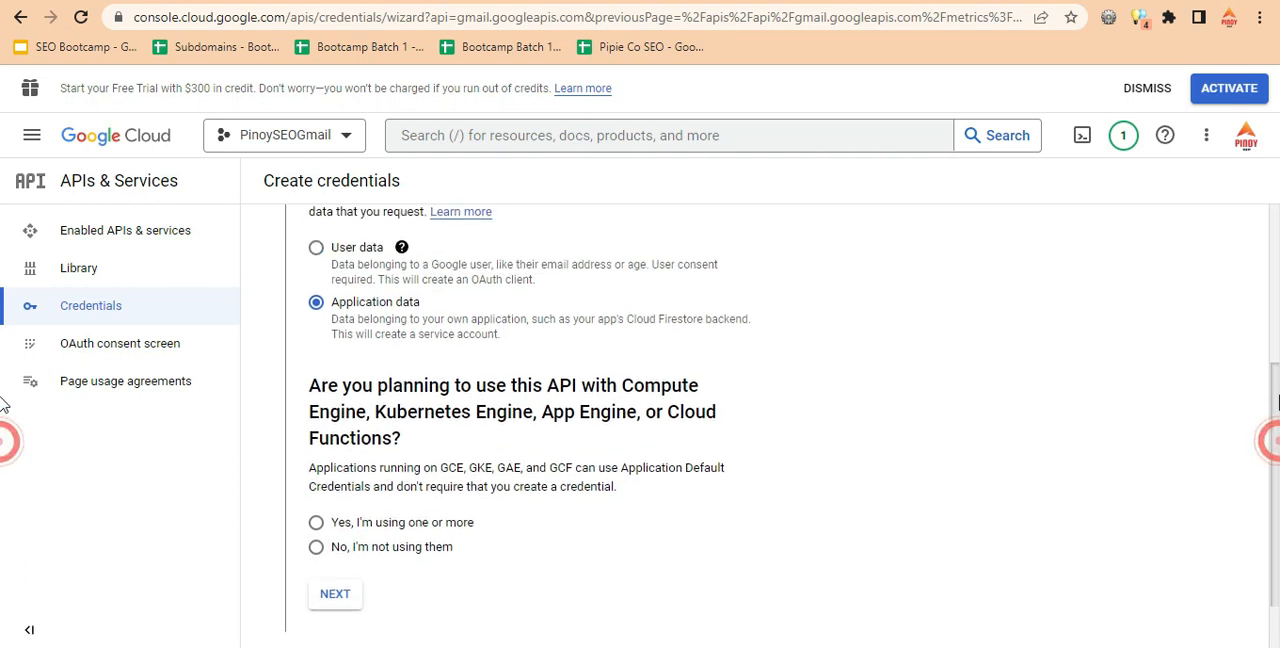
Choose User data as the data accessed through the Gmail API and proceed to the consent screen settings.
left_click(316, 280)
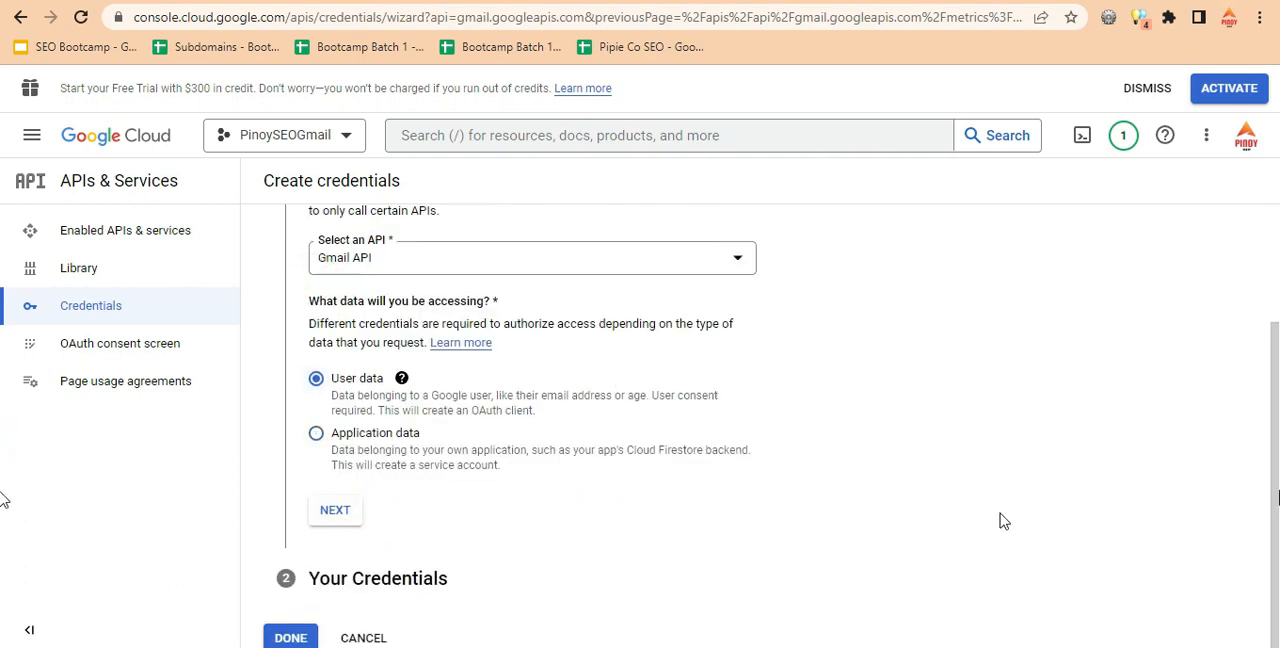
left_click(333, 513)
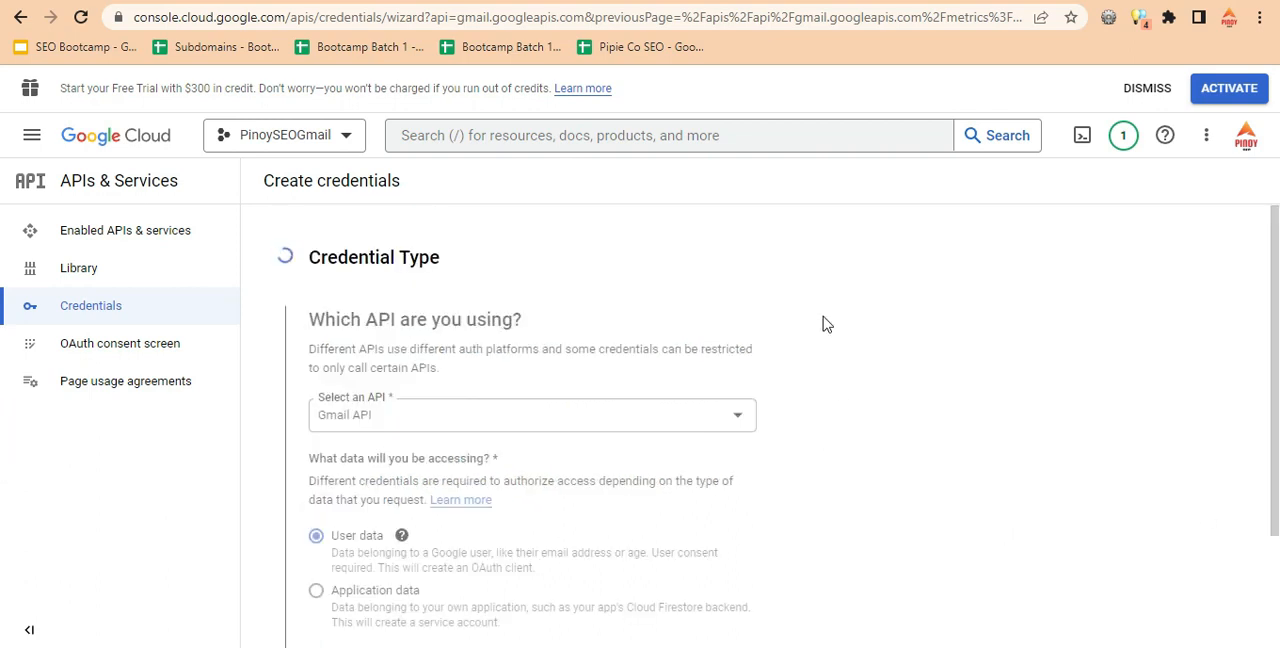
Fill in the OAuth consent screen with app name PinoySEO, the account's support email and the developer contact email, and save it.
left_click_drag(1277, 333, 1277, 417)
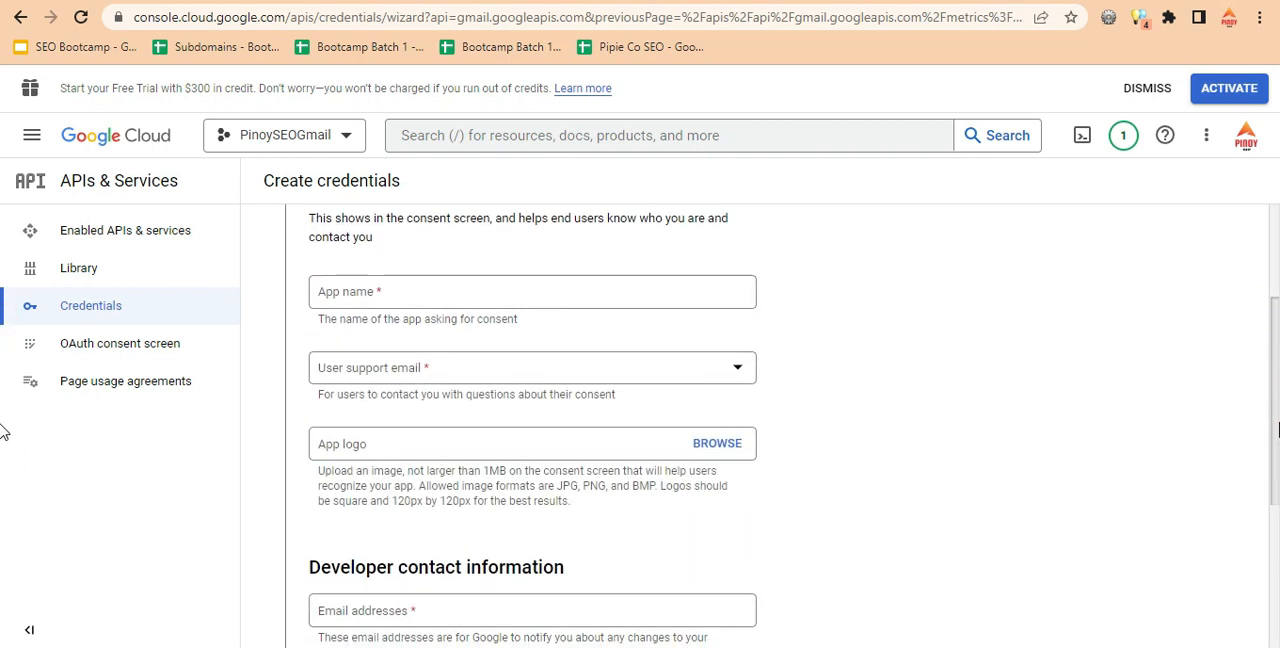
left_click(411, 291)
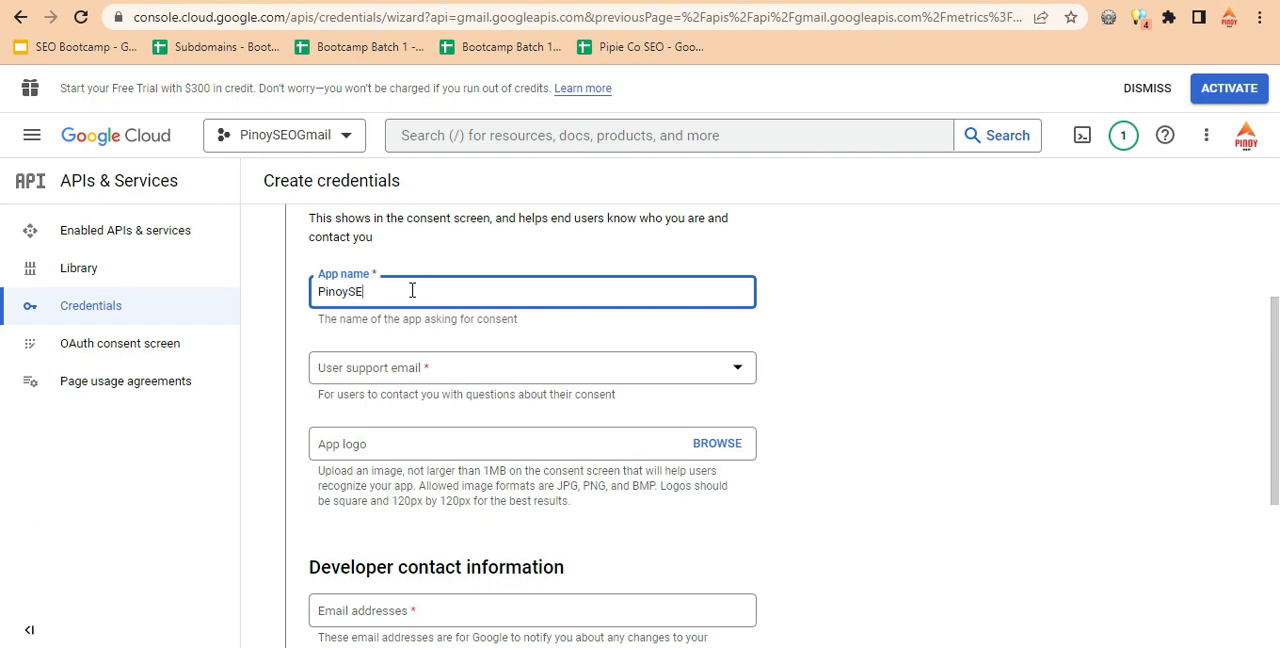
left_click(450, 370)
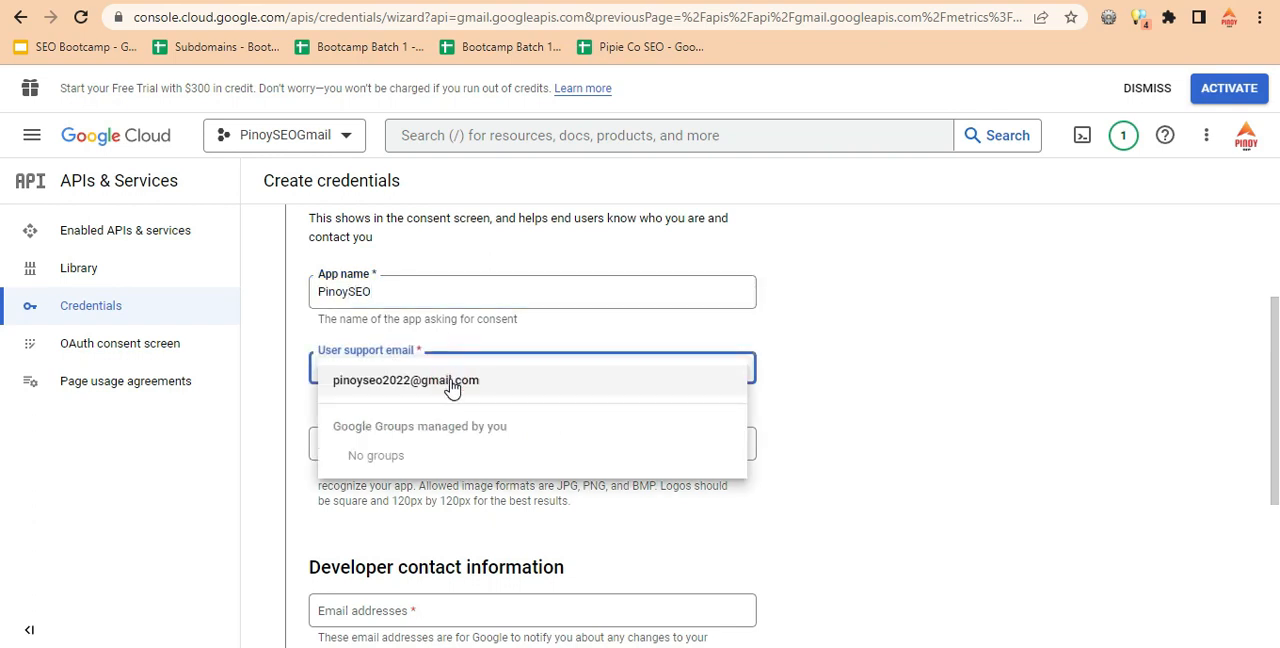
left_click(449, 385)
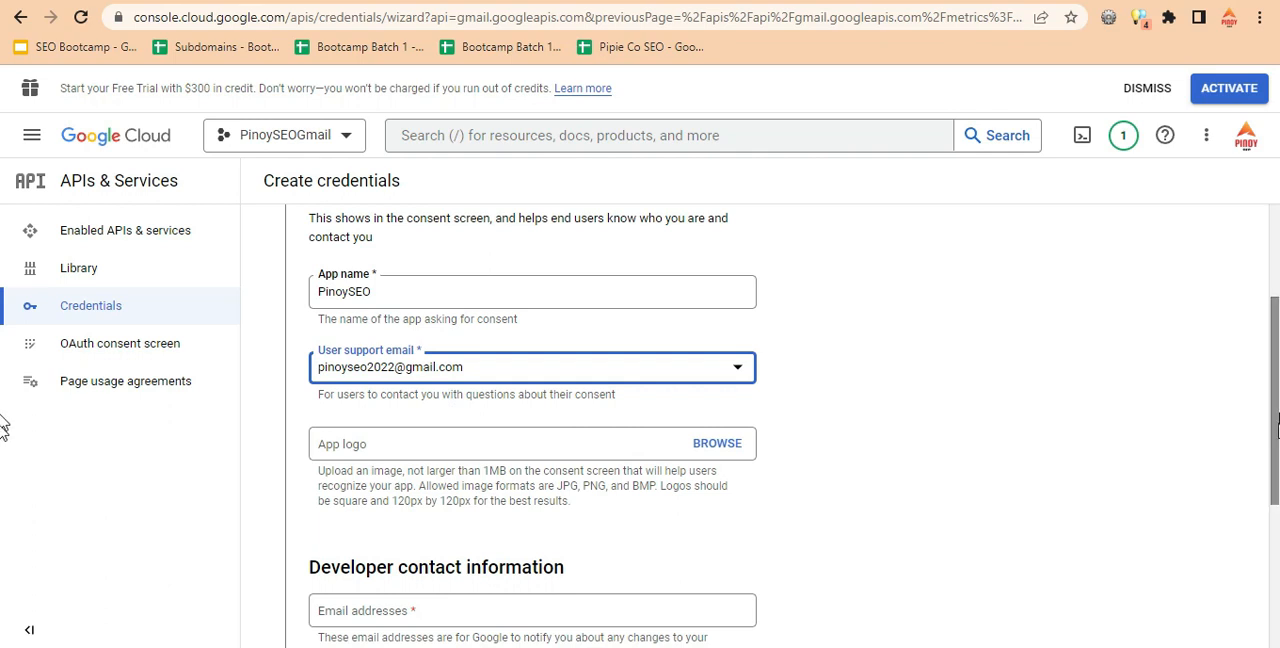
scroll(1275, 452, "down", 3)
left_click(360, 333)
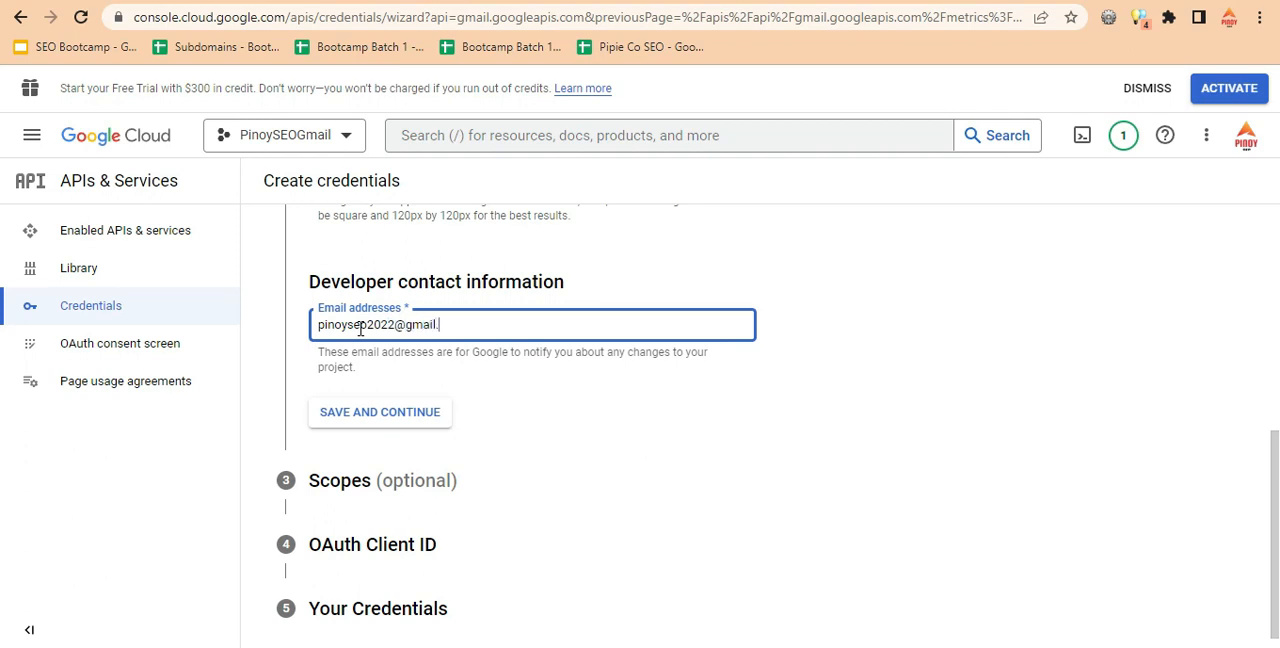
left_click(394, 410)
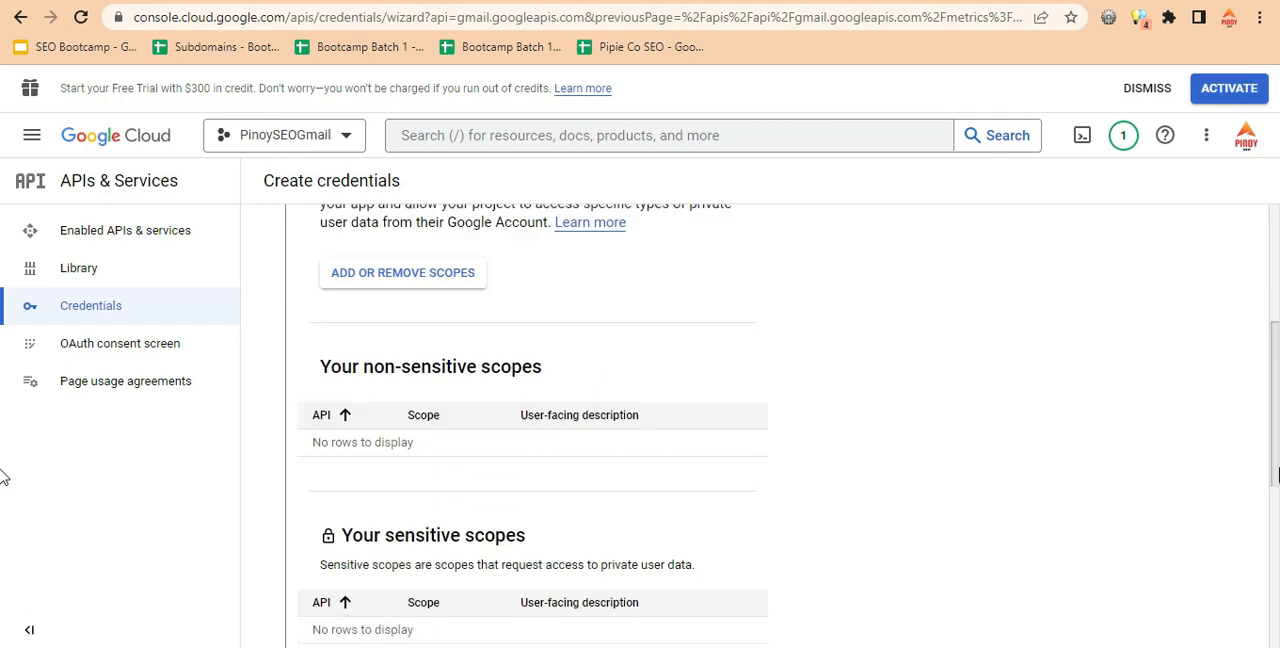
Continue past the optional scopes without adding any and set the OAuth client's application type to Web application.
left_click(414, 447)
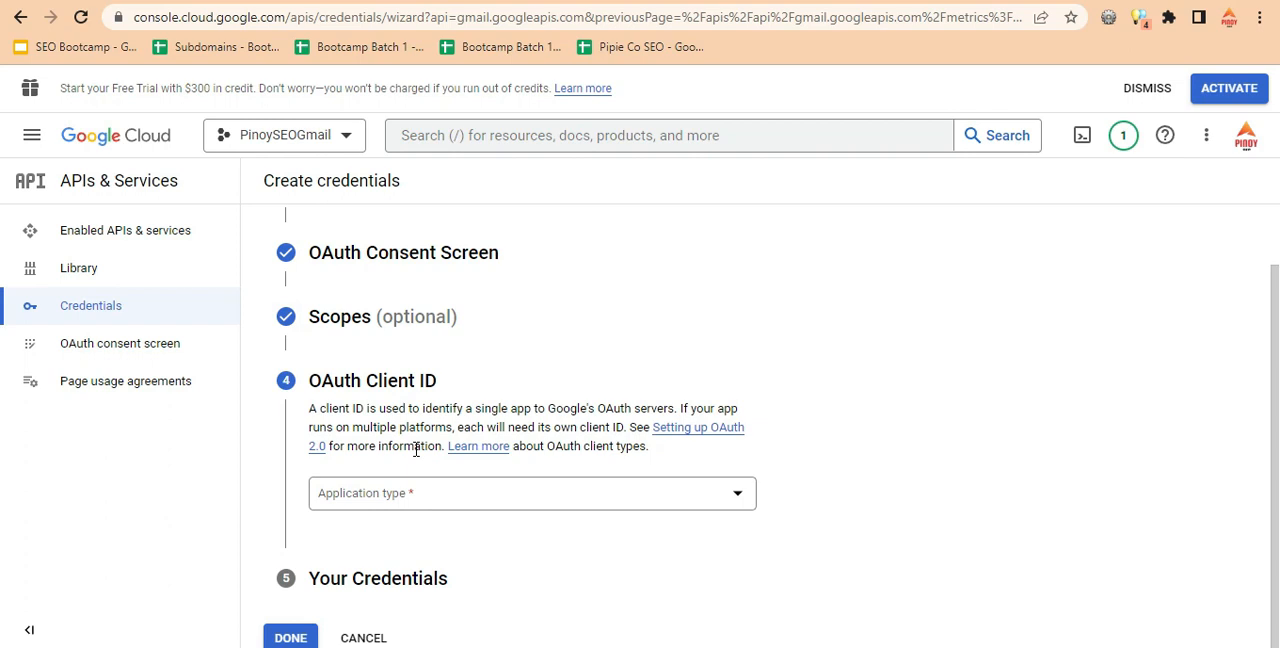
left_click(471, 487)
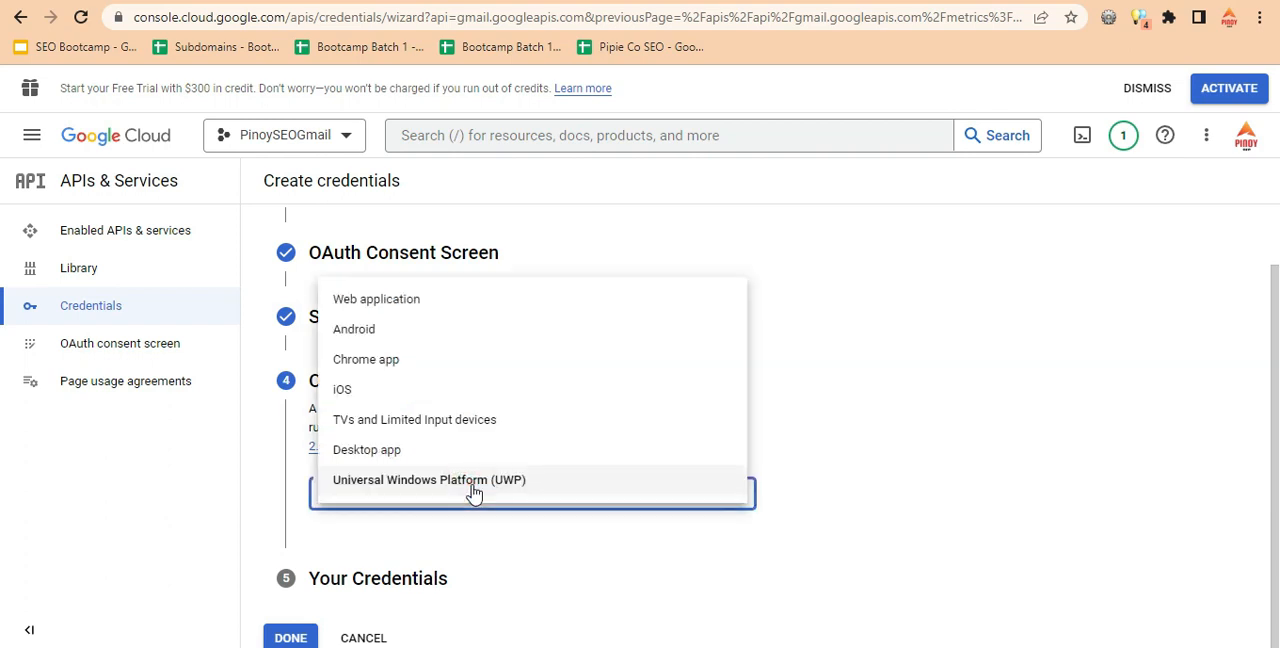
left_click(449, 304)
scroll(5, 420, "down", 3)
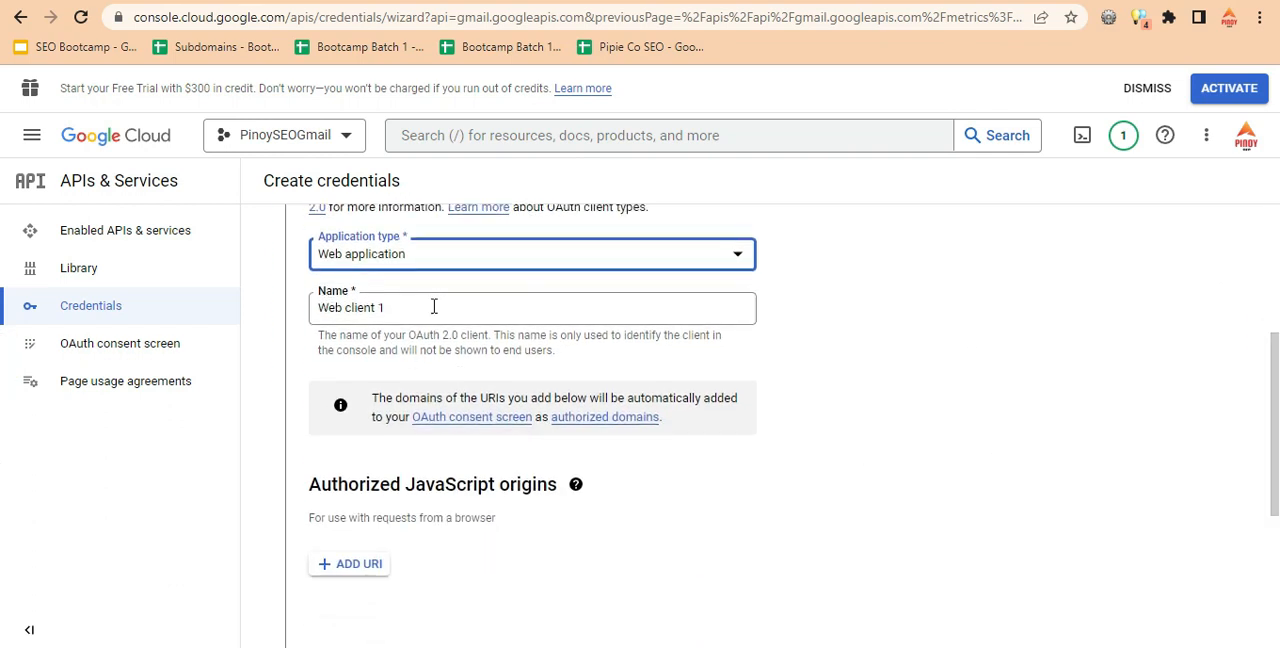
left_click(851, 424)
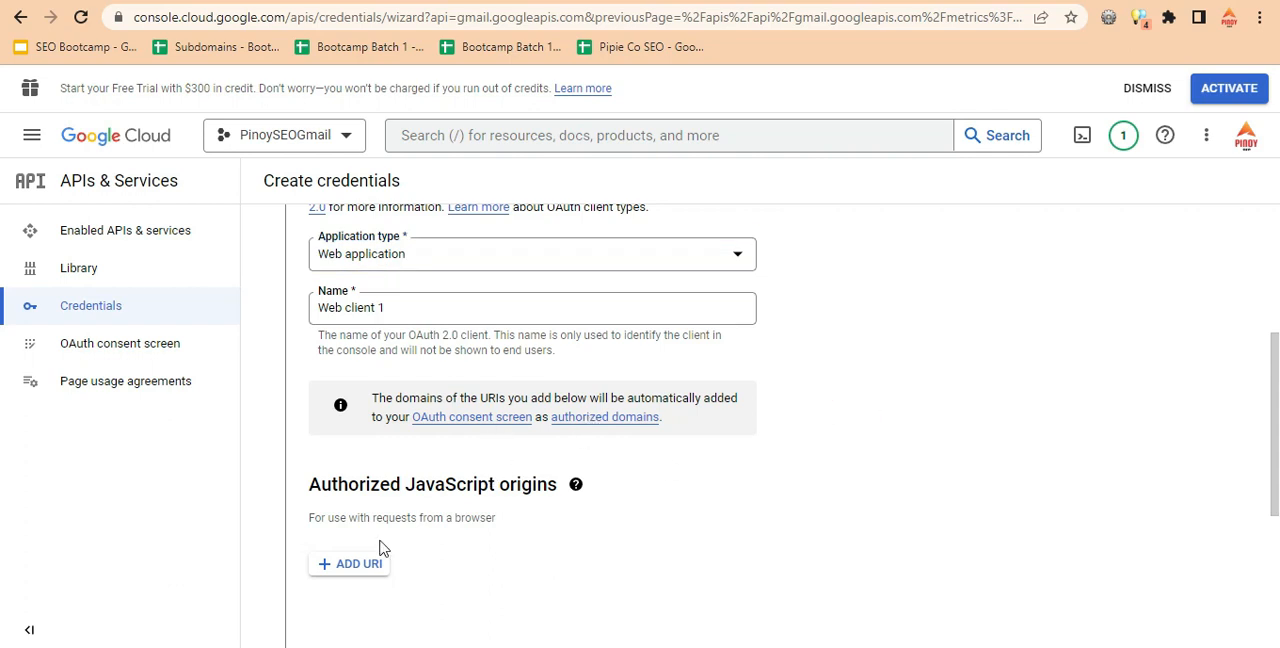
scroll(6, 460, "down", 1)
left_click(362, 468)
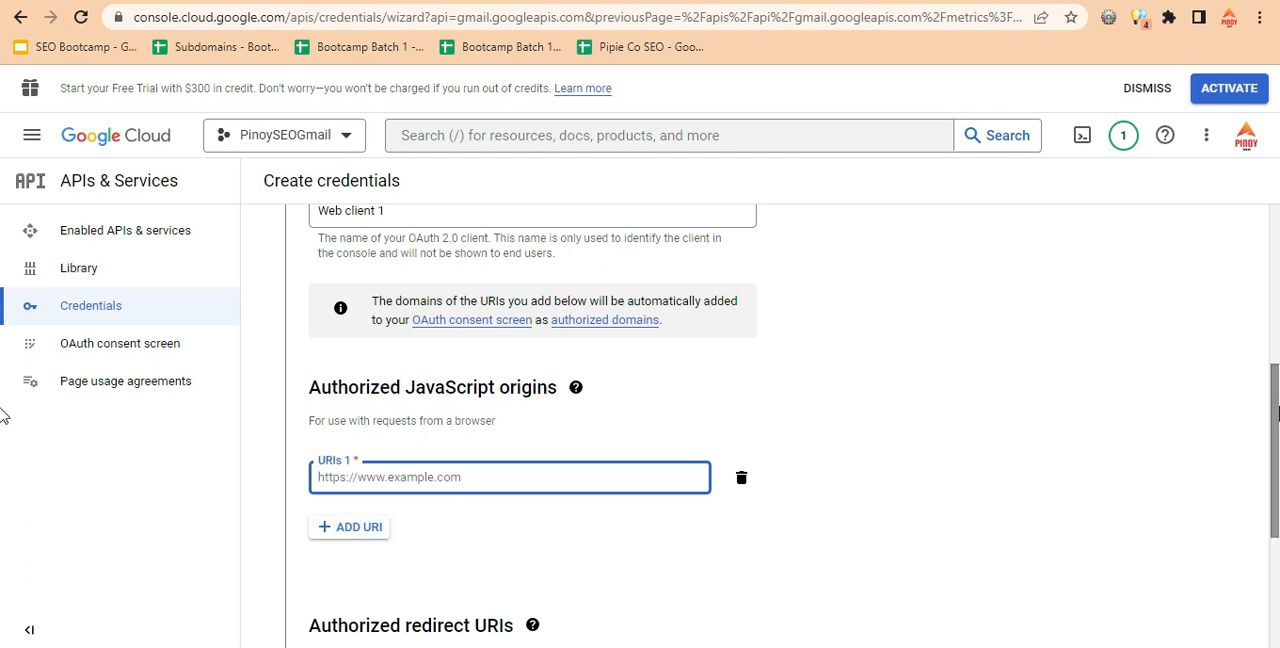
scroll(3, 474, "down", 2)
left_click(370, 2)
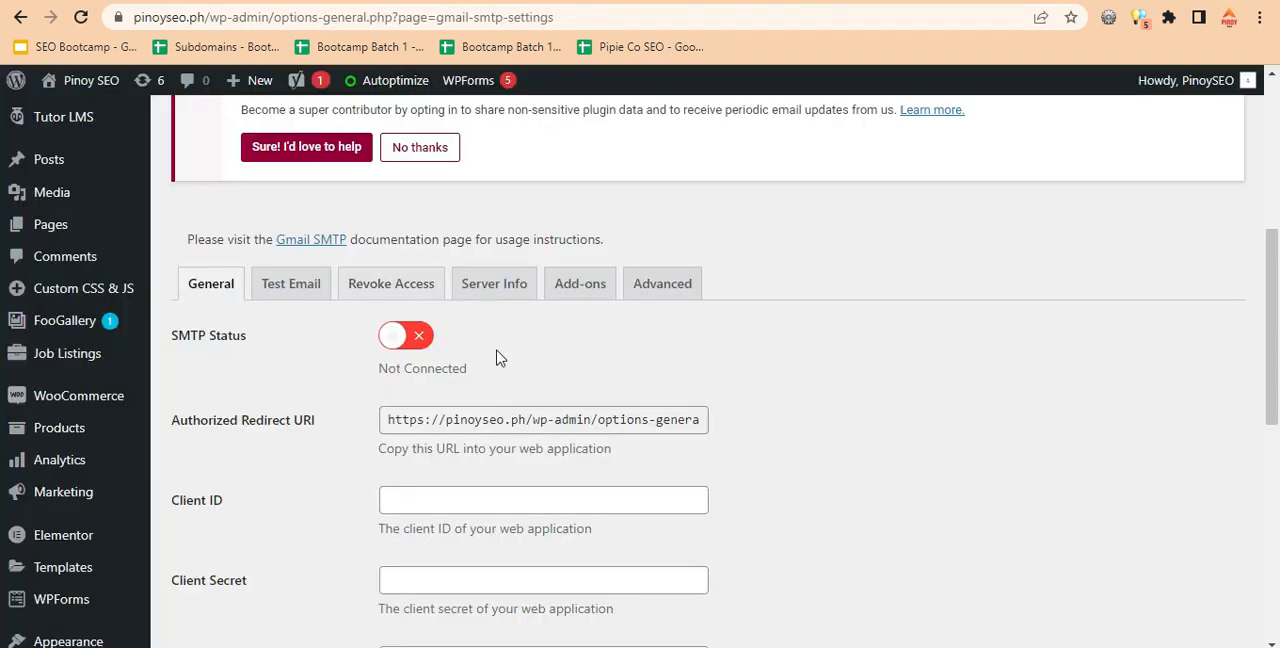
left_click(694, 2)
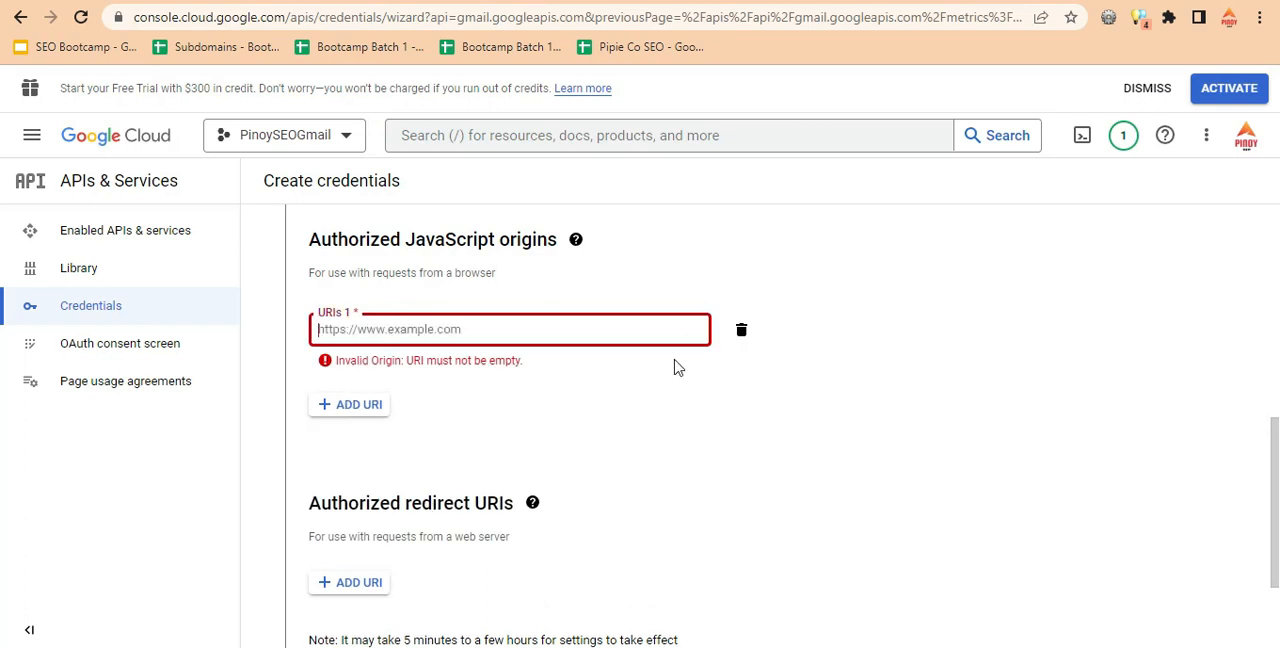
left_click(741, 330)
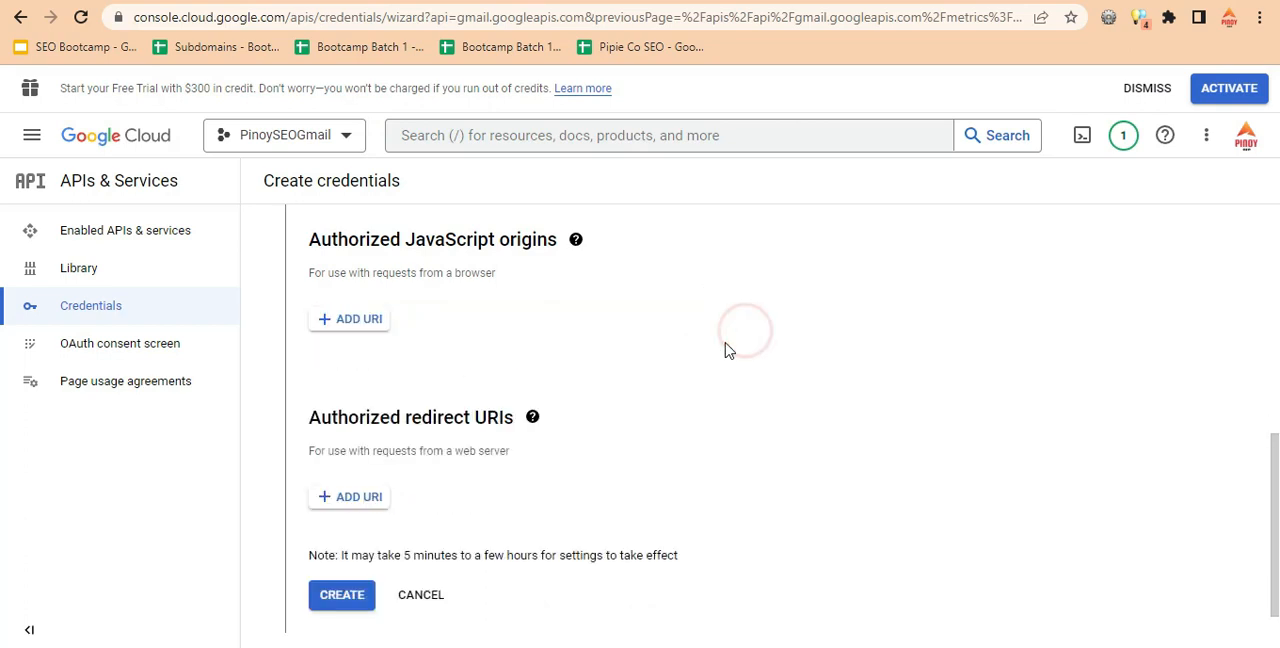
Add the Authorized Redirect URI from WordPress's Gmail SMTP settings as an authorized redirect URI in Google Cloud and create the OAuth client.
left_click(356, 500)
left_click_drag(1277, 461, 1277, 497)
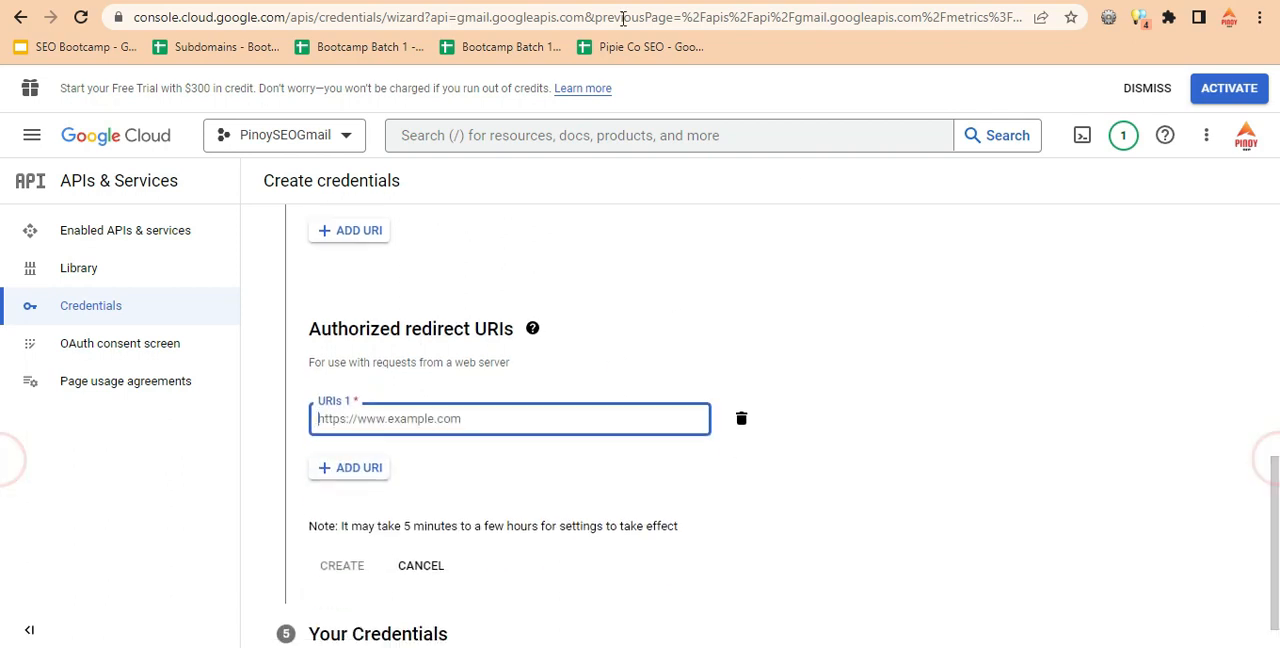
left_click(520, 1)
left_click(520, 1)
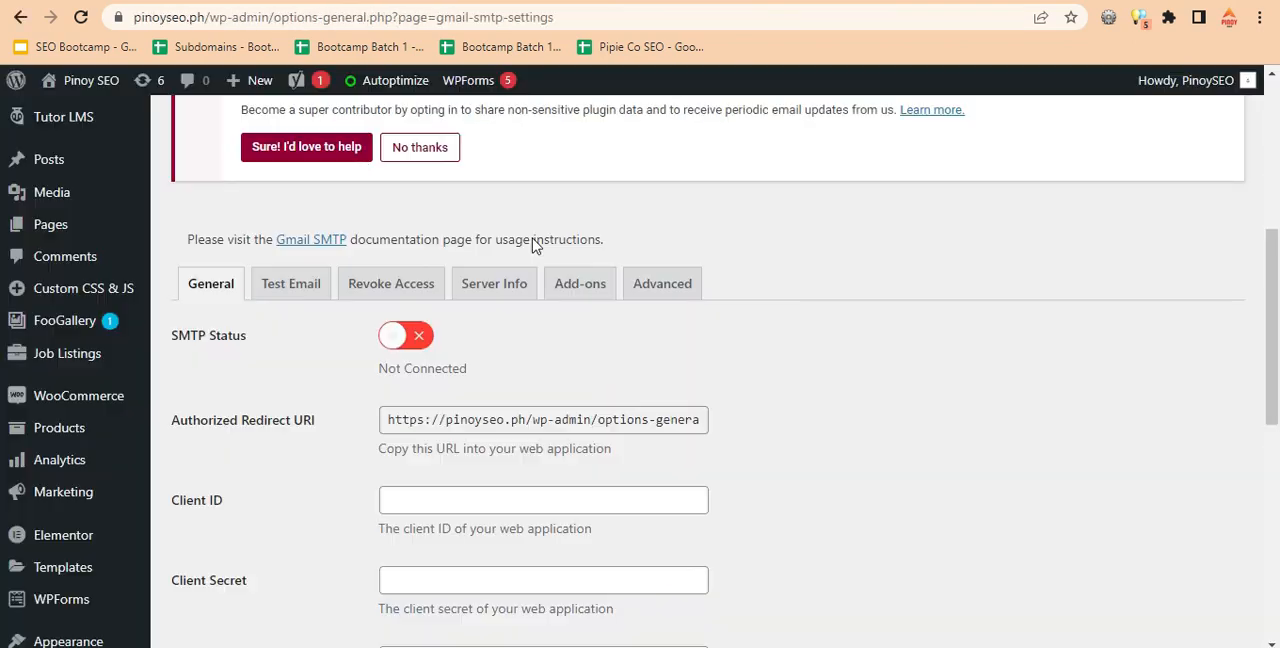
triple_click(472, 416)
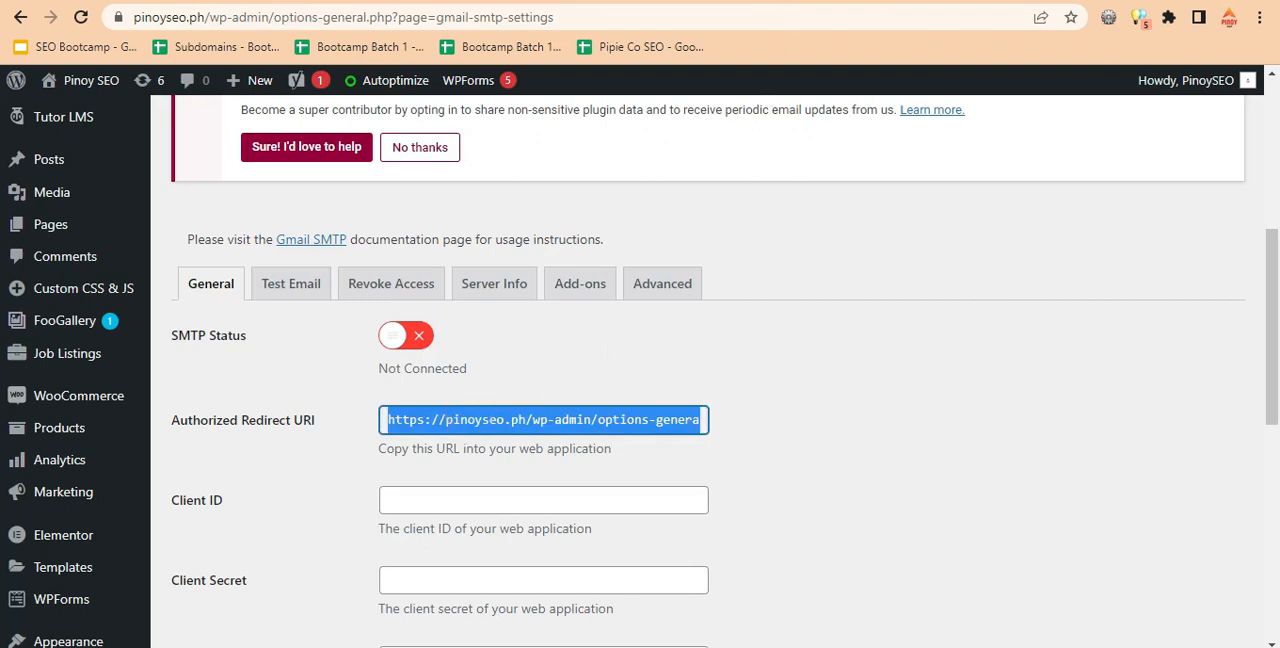
key("ctrl+c")
left_click(520, 1)
left_click(437, 420)
key("ctrl+v")
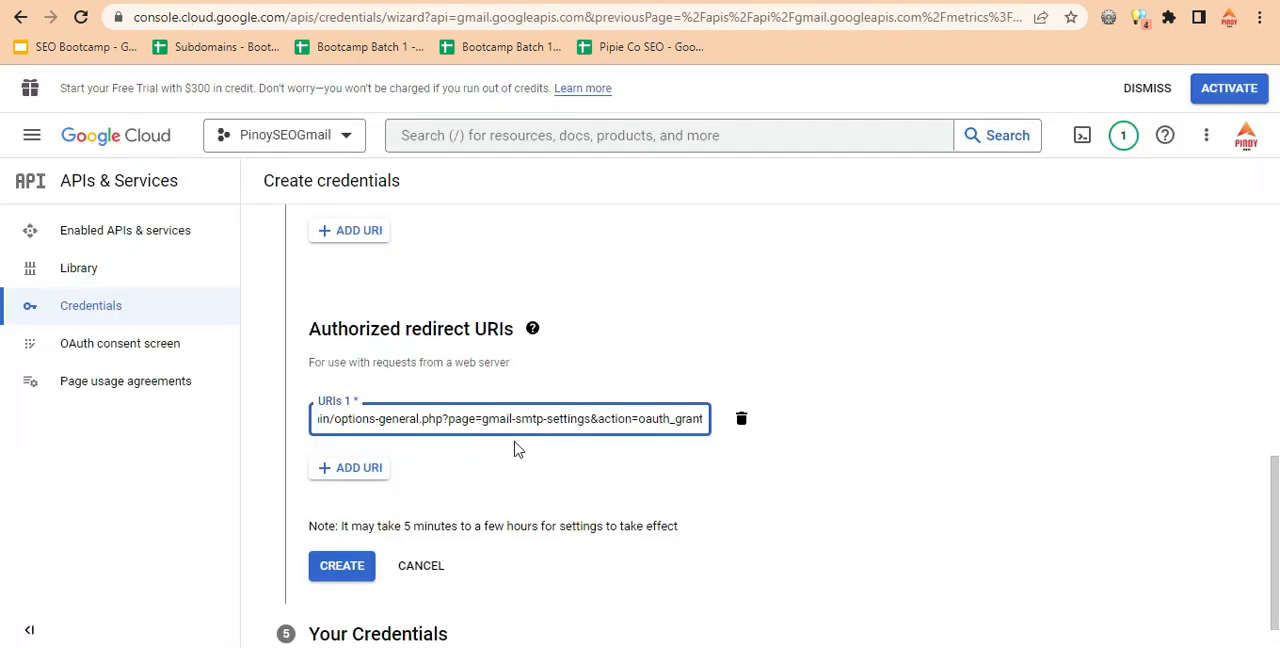
left_click(335, 566)
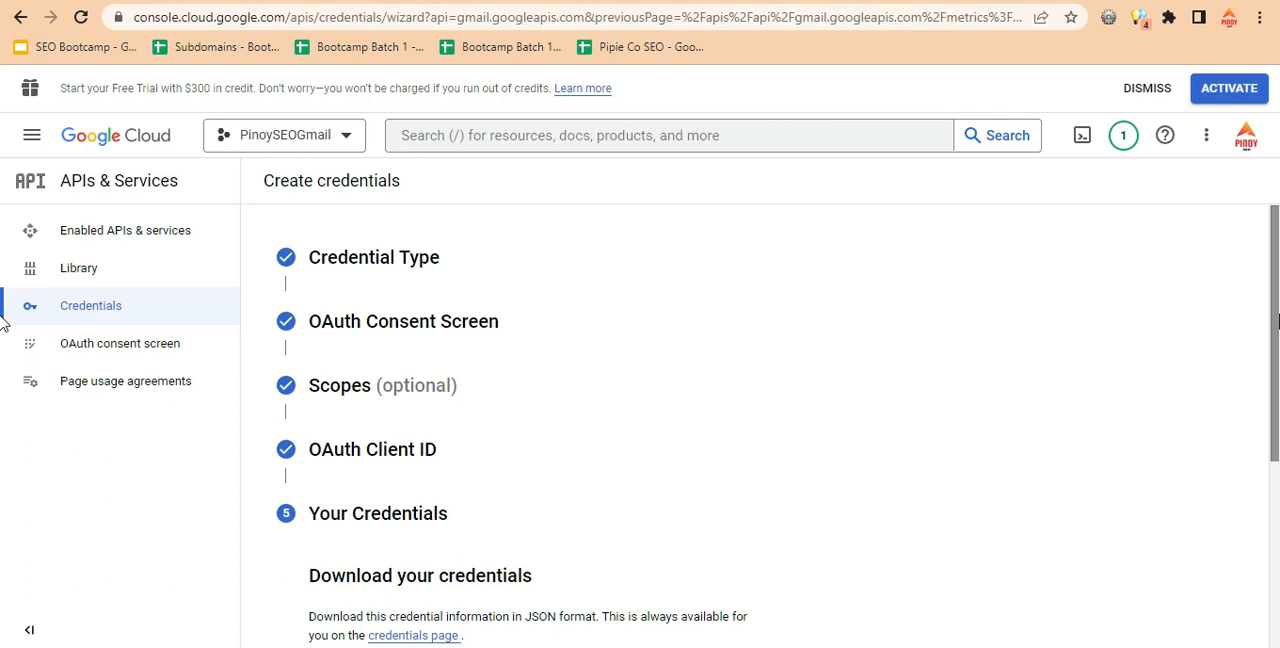
Copy the new OAuth client ID from Google Cloud into the Client ID field of WordPress's Gmail SMTP settings.
scroll(3, 434, "down", 2)
scroll(3, 447, "down", 2)
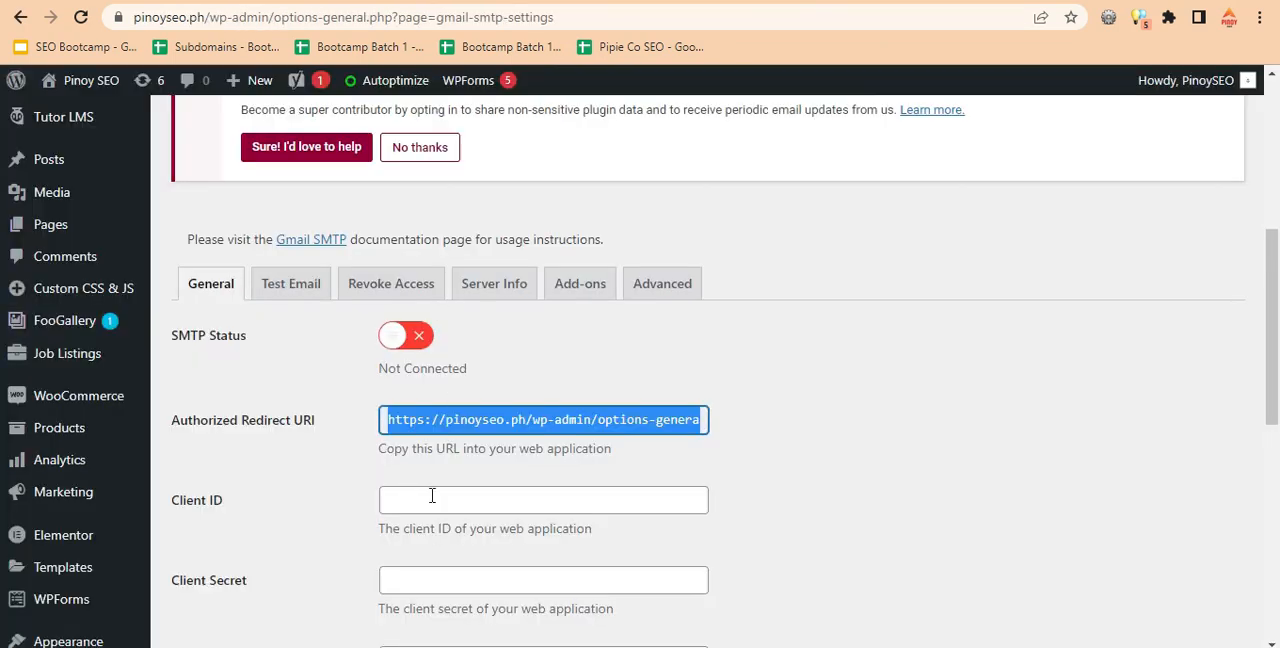
left_click(432, 496)
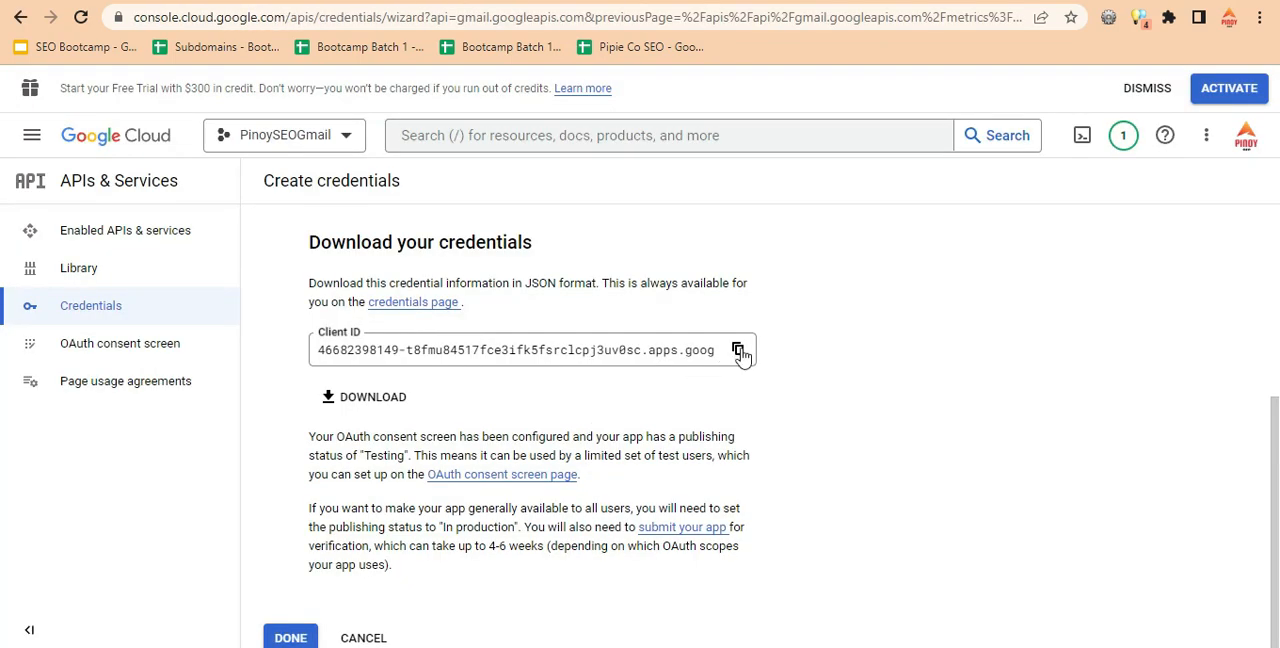
left_click(738, 351)
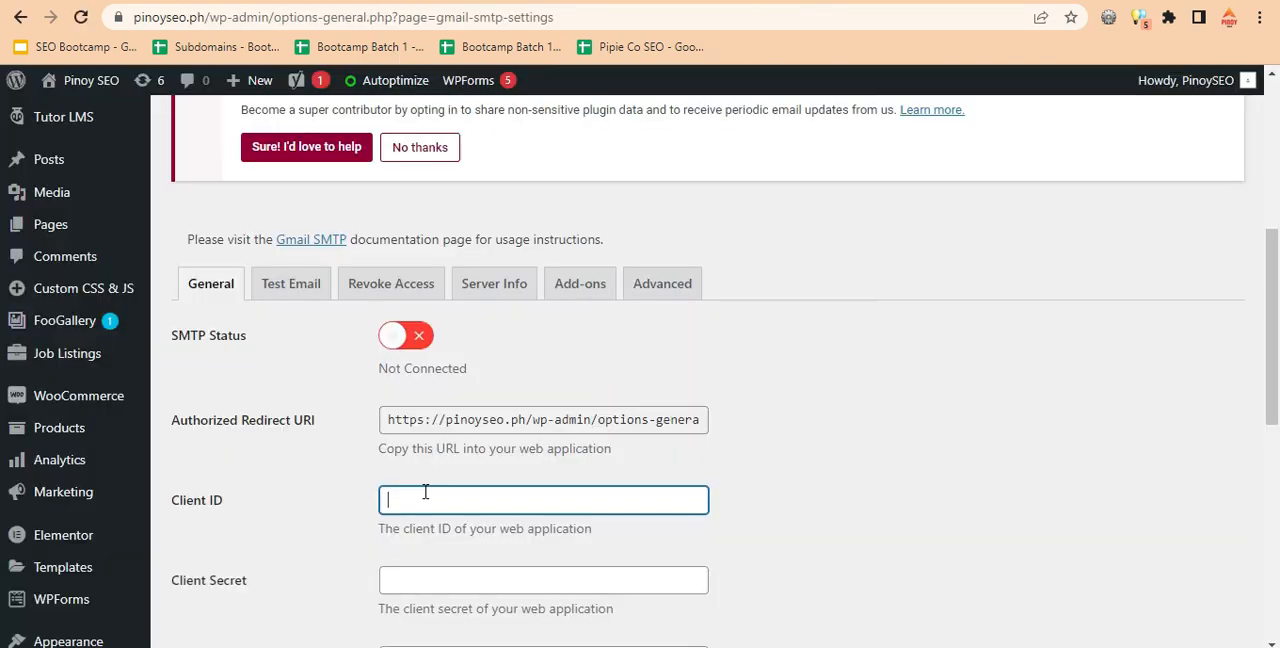
key("ctrl+v")
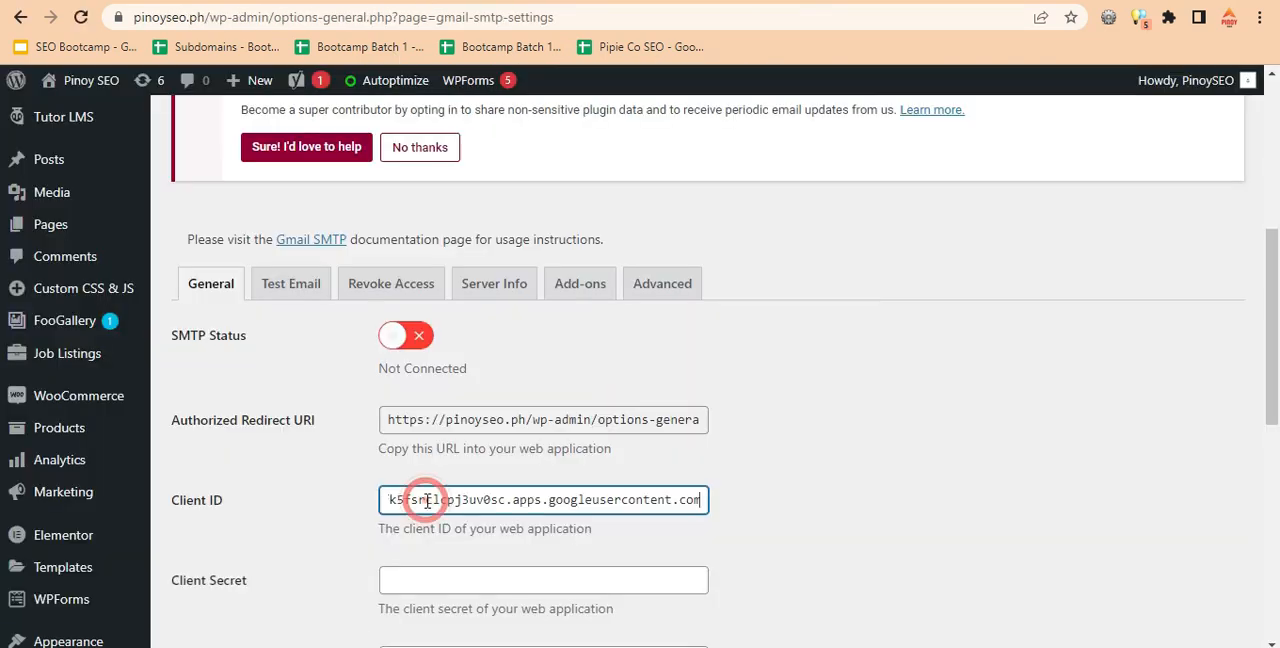
Finish the credentials wizard in Google Cloud and look through the Gmail API details and OAuth consent screen for the client secret.
scroll(1275, 357, "down", 3)
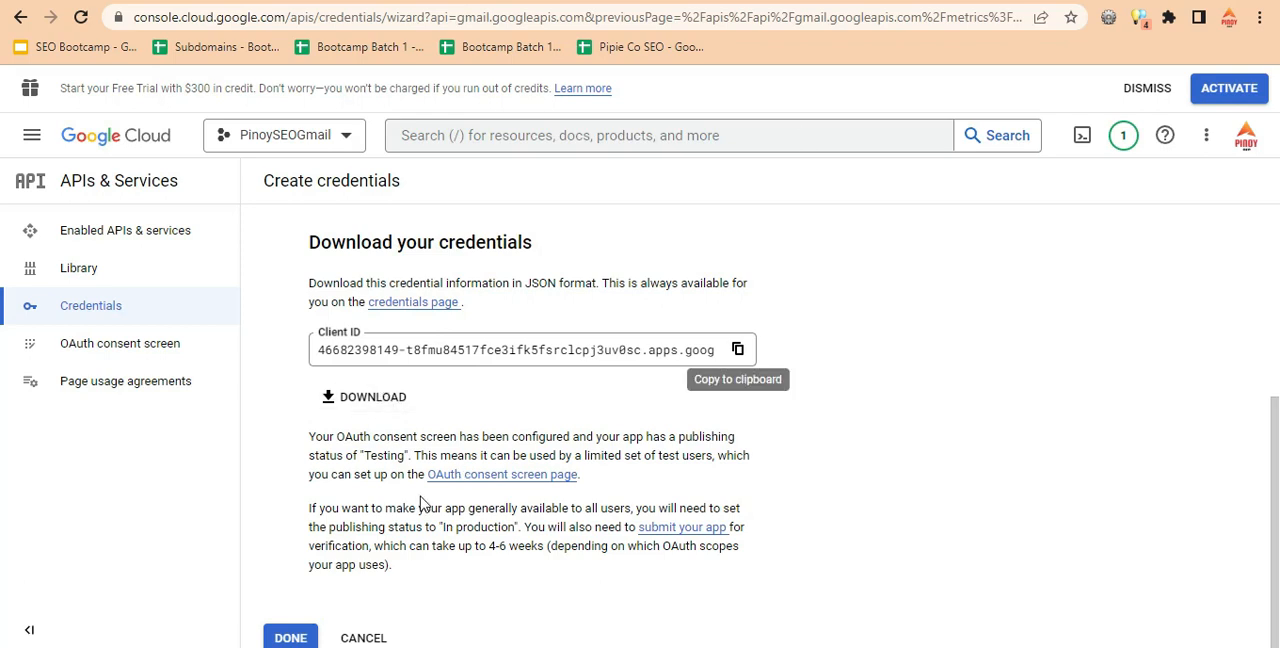
left_click(292, 638)
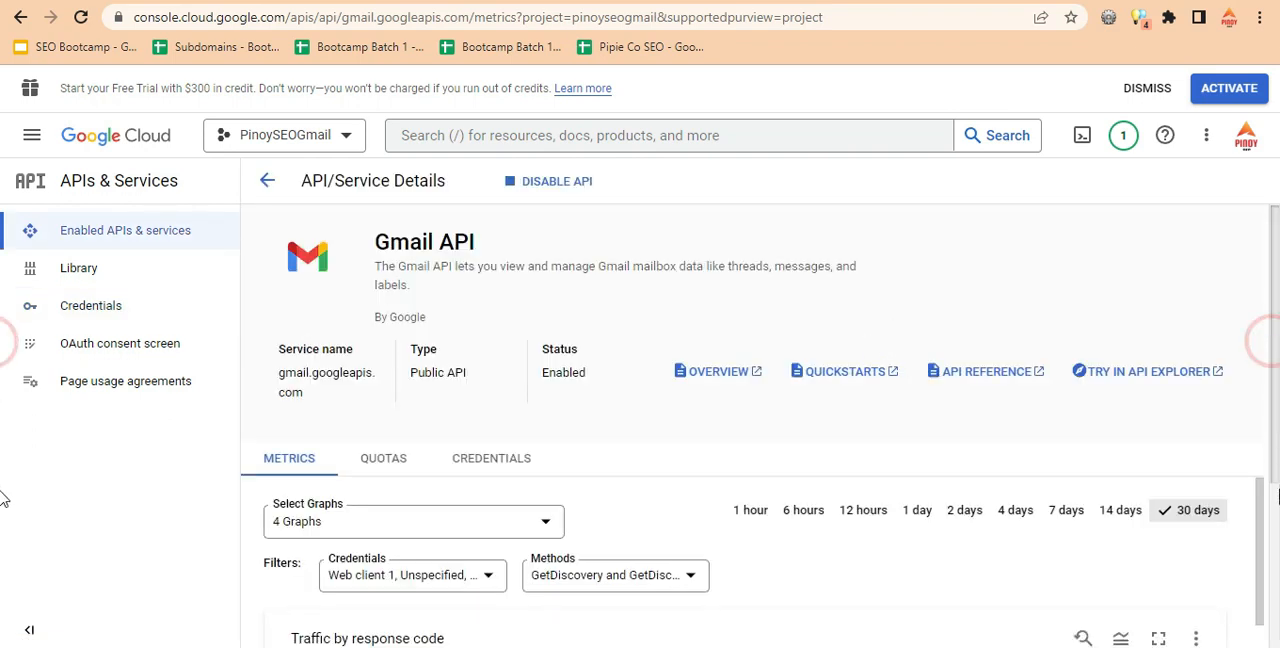
scroll(1273, 420, "down", 3)
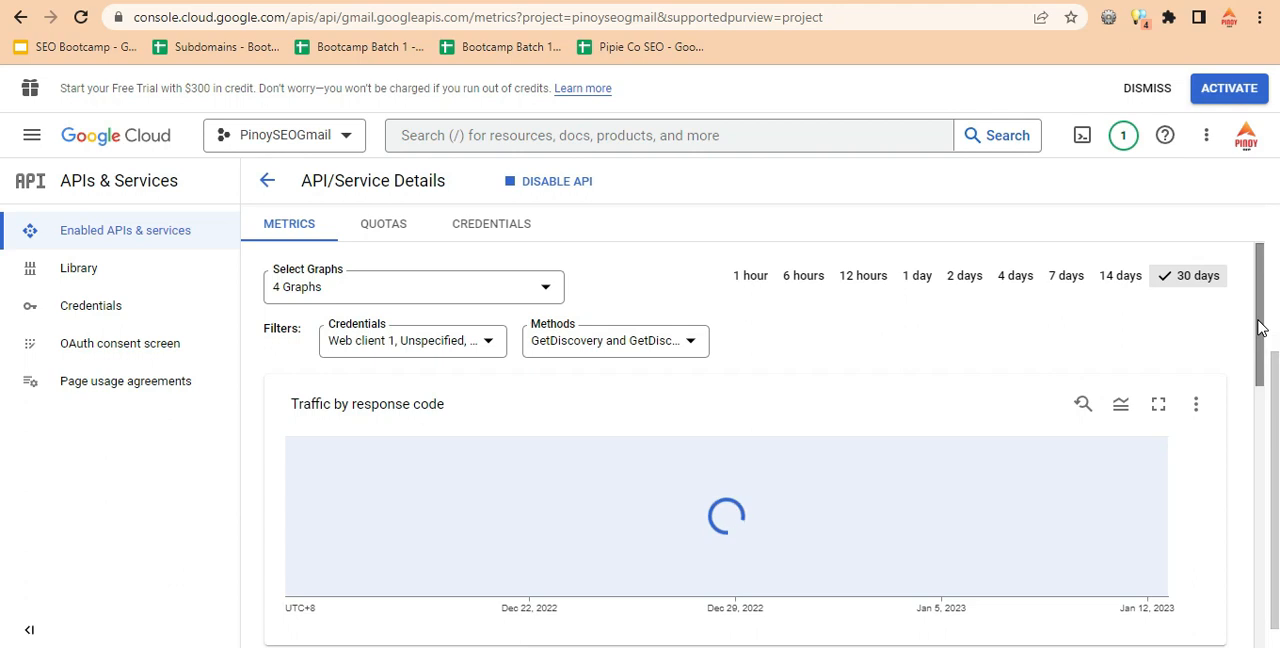
mouse_move(1260, 328)
left_mouse_down()
mouse_move(1266, 463)
mouse_move(1246, 537)
mouse_move(1249, 594)
mouse_move(1259, 330)
left_mouse_up()
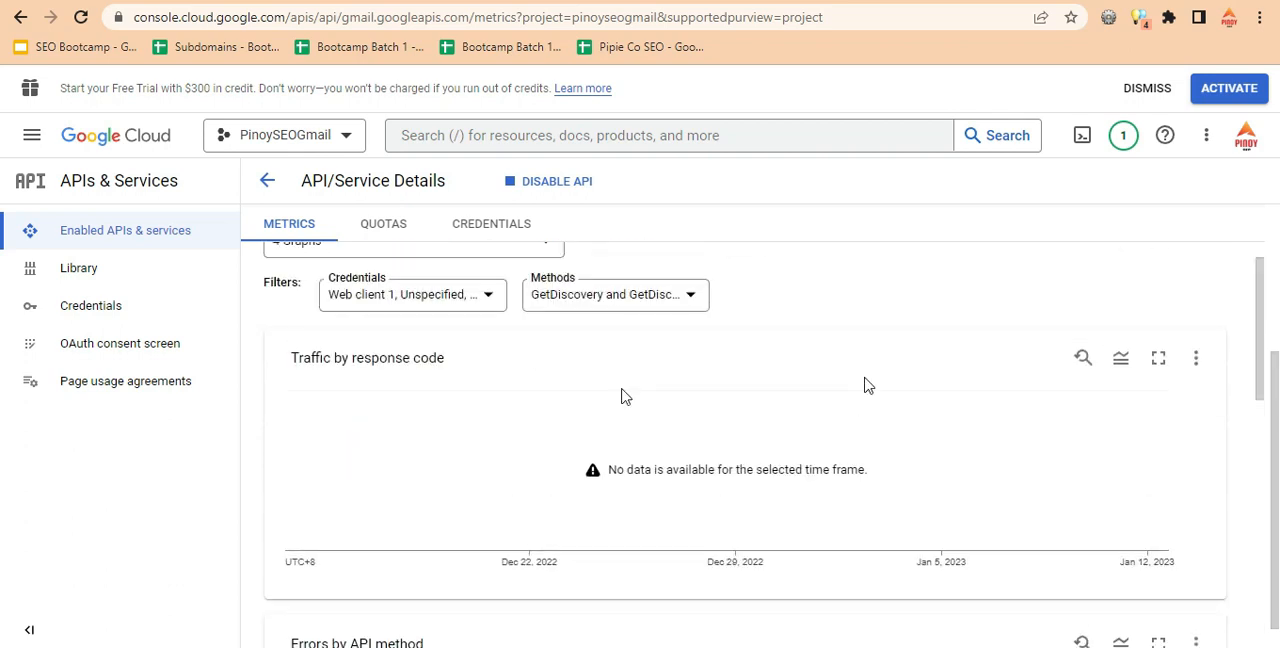
left_click(136, 340)
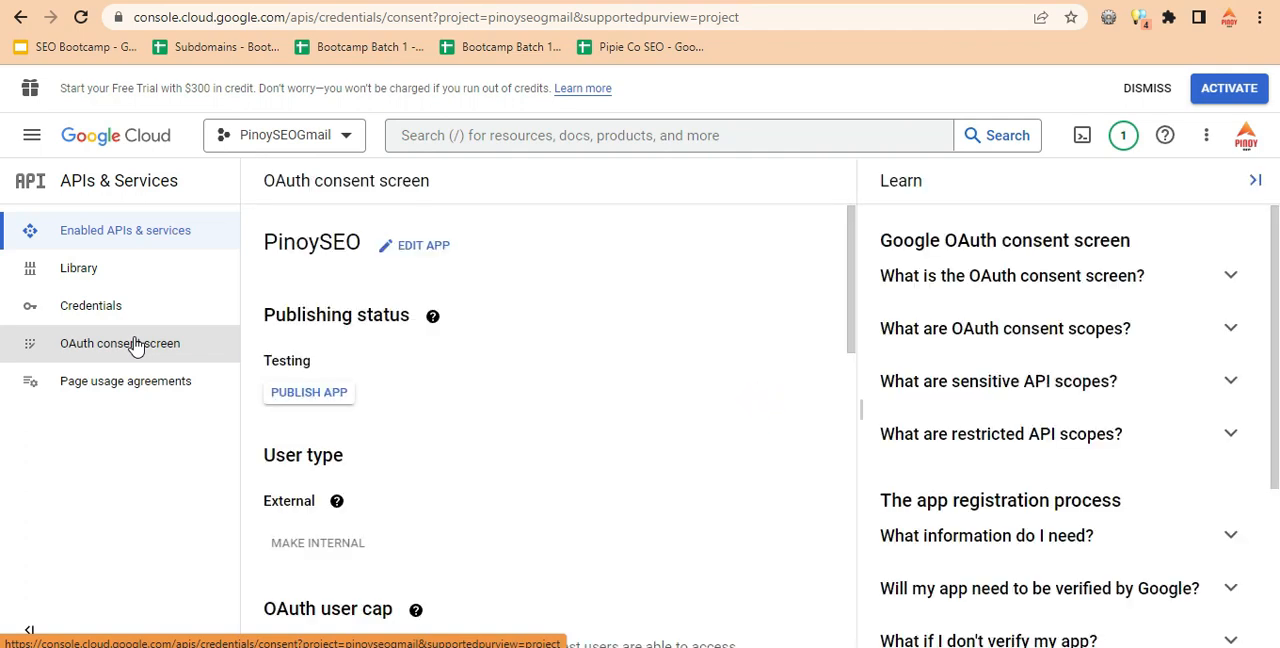
left_click_drag(849, 275, 850, 588)
Copy the client secret from the Web client 1 credential into the Client Secret field of WordPress's Gmail SMTP settings.
left_click(90, 312)
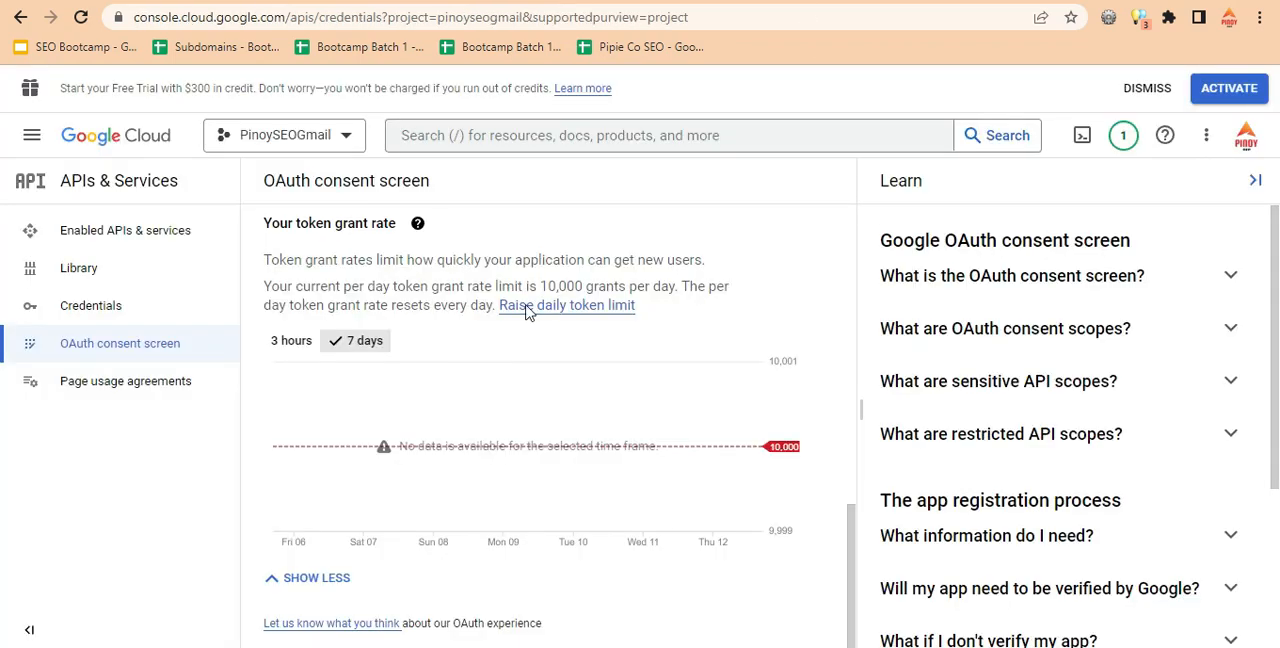
left_click(200, 314)
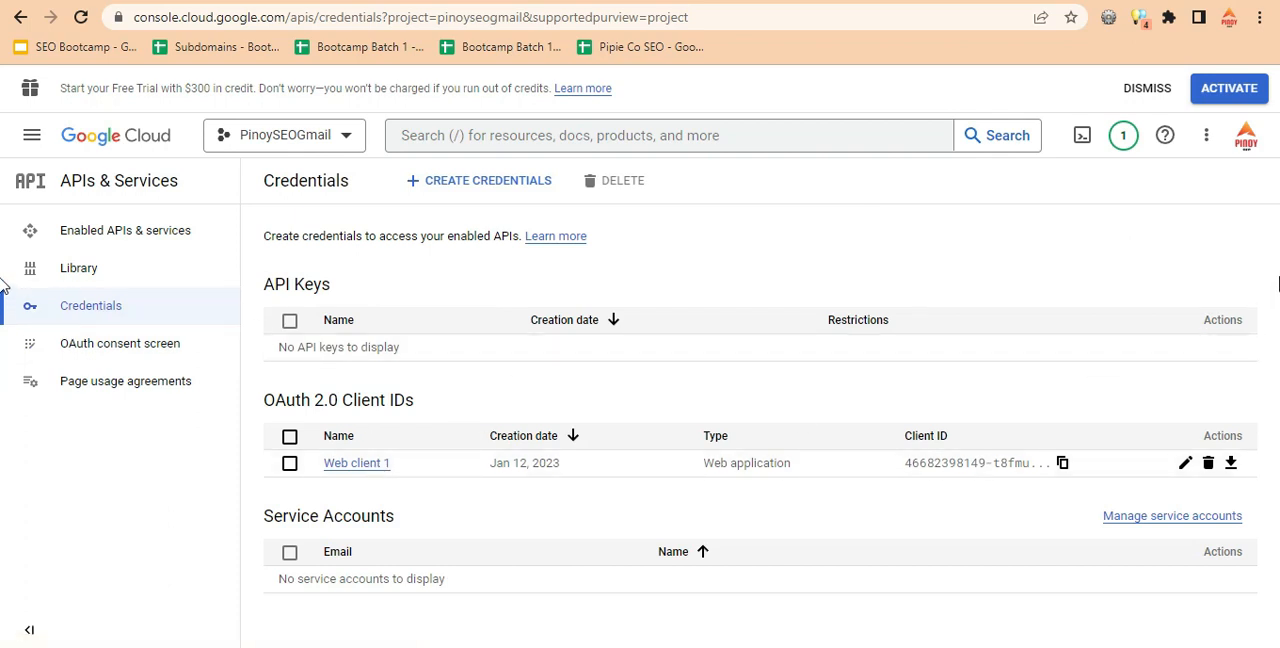
left_click(366, 462)
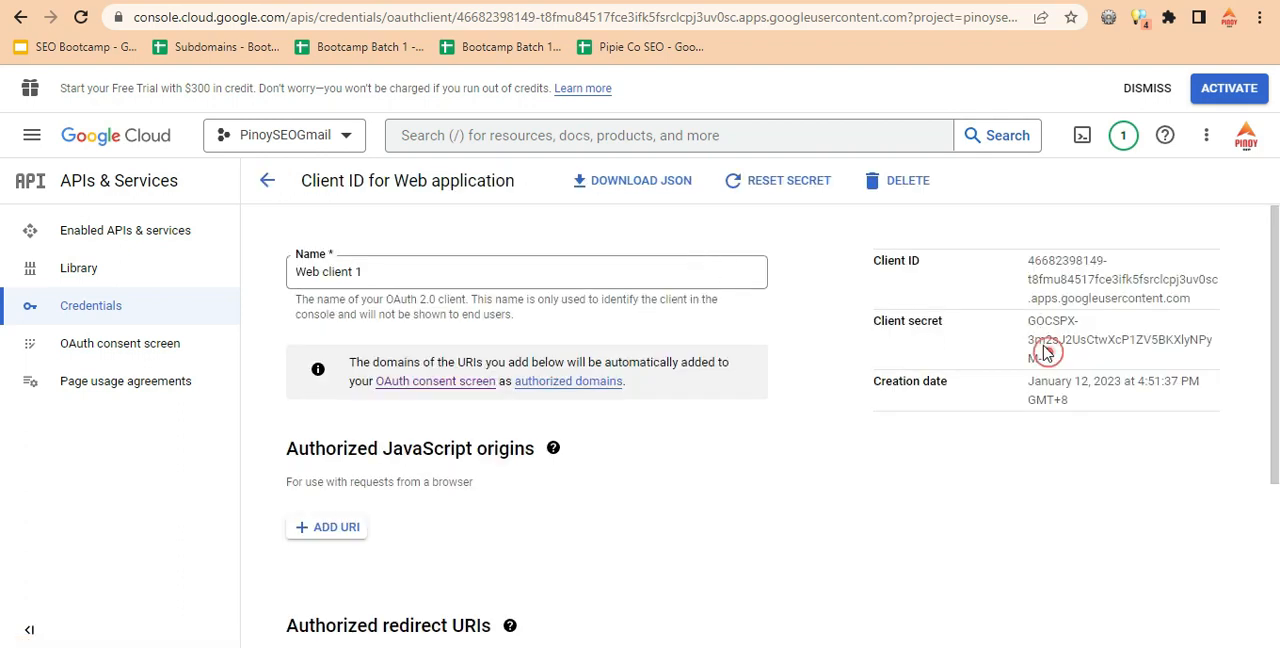
left_click_drag(1049, 354, 1029, 321)
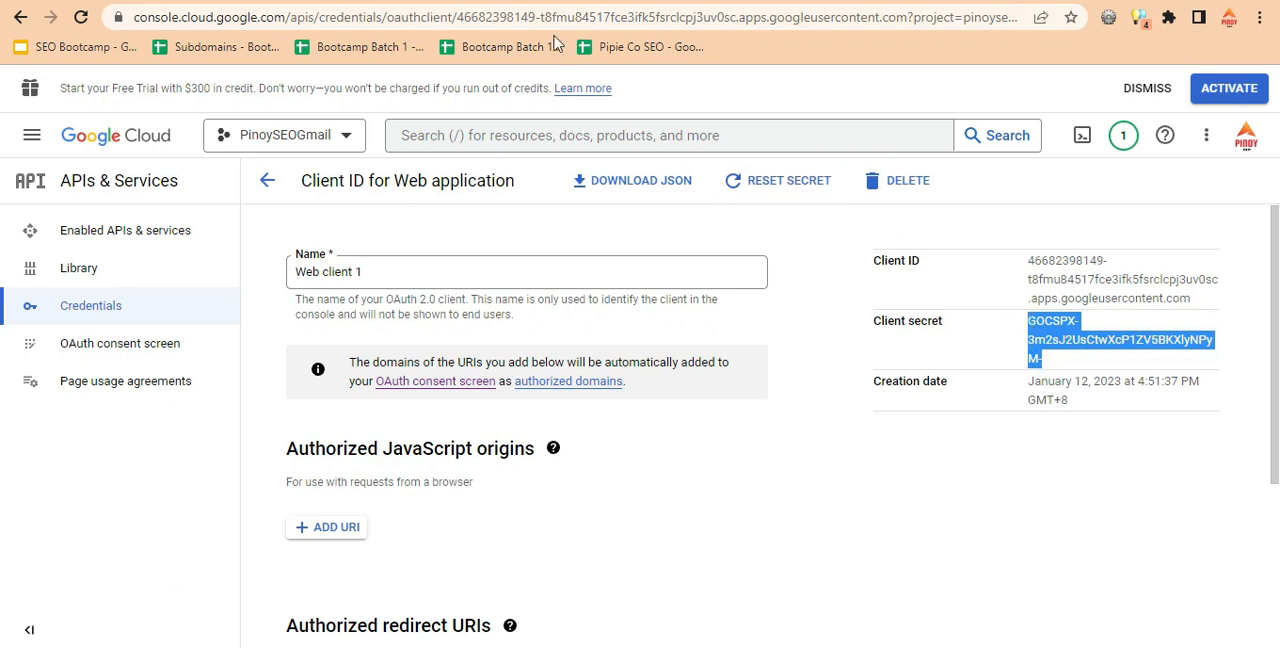
key("ctrl+Tab")
left_click(457, 326)
key("ctrl+v")
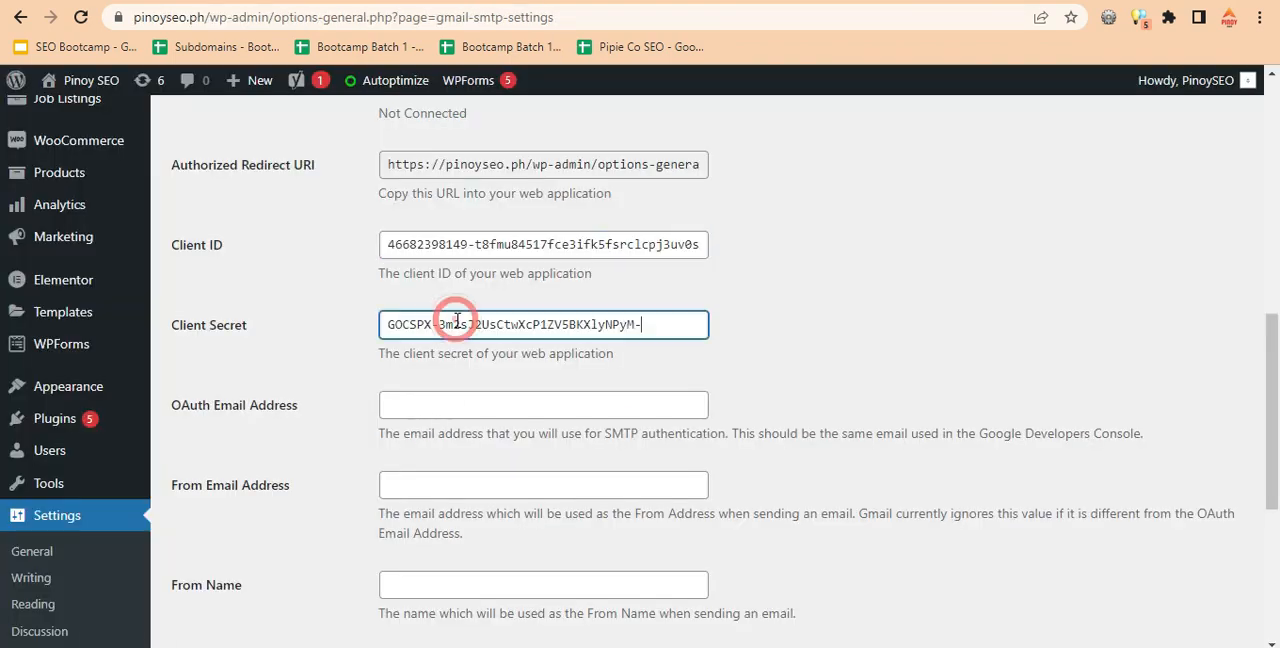
Enter the Google account's email as the OAuth Email Address and reuse it as the From Email Address.
left_click(450, 405)
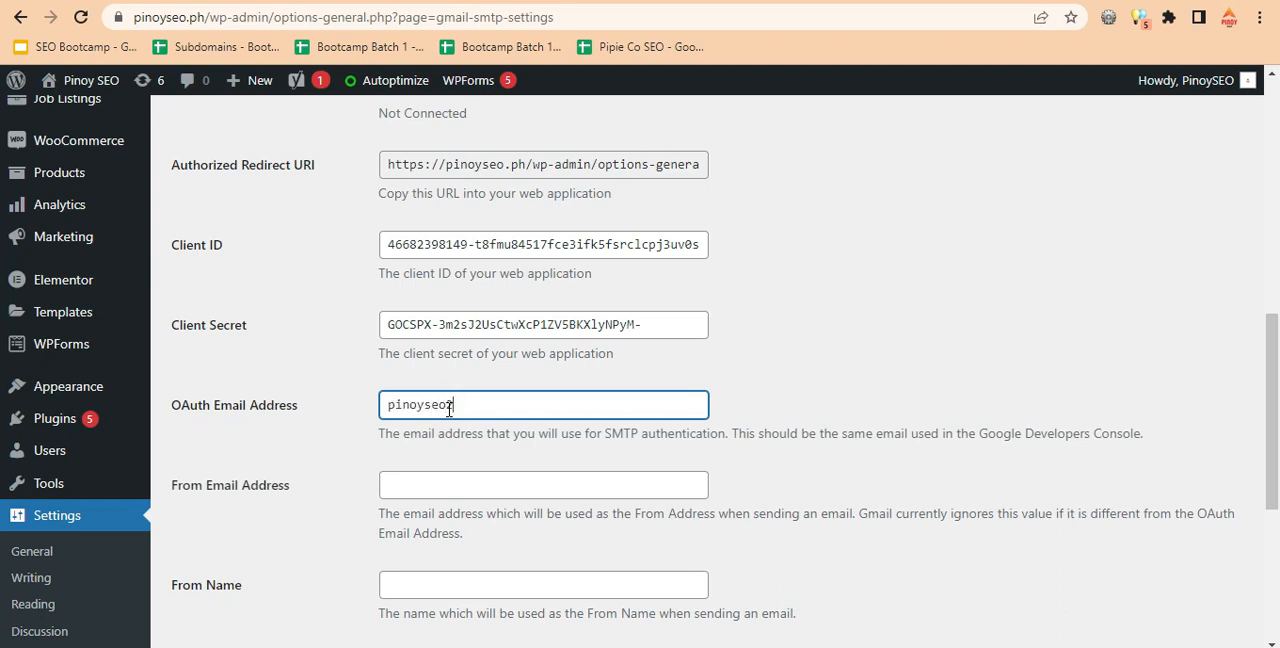
triple_click(501, 412)
key("ctrl+c")
left_click(489, 484)
key("ctrl+v")
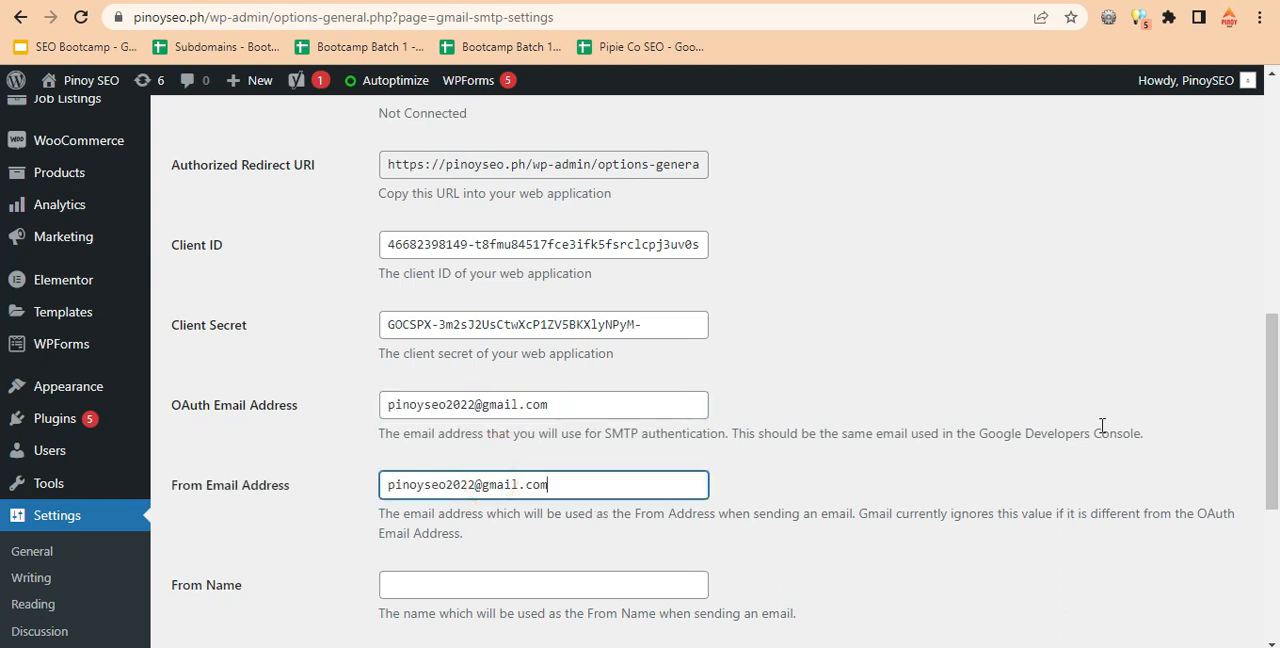
Set the From Name to Pinoy SEO and keep TLS as the type of encryption.
left_click_drag(1272, 430, 1272, 508)
left_click(510, 351)
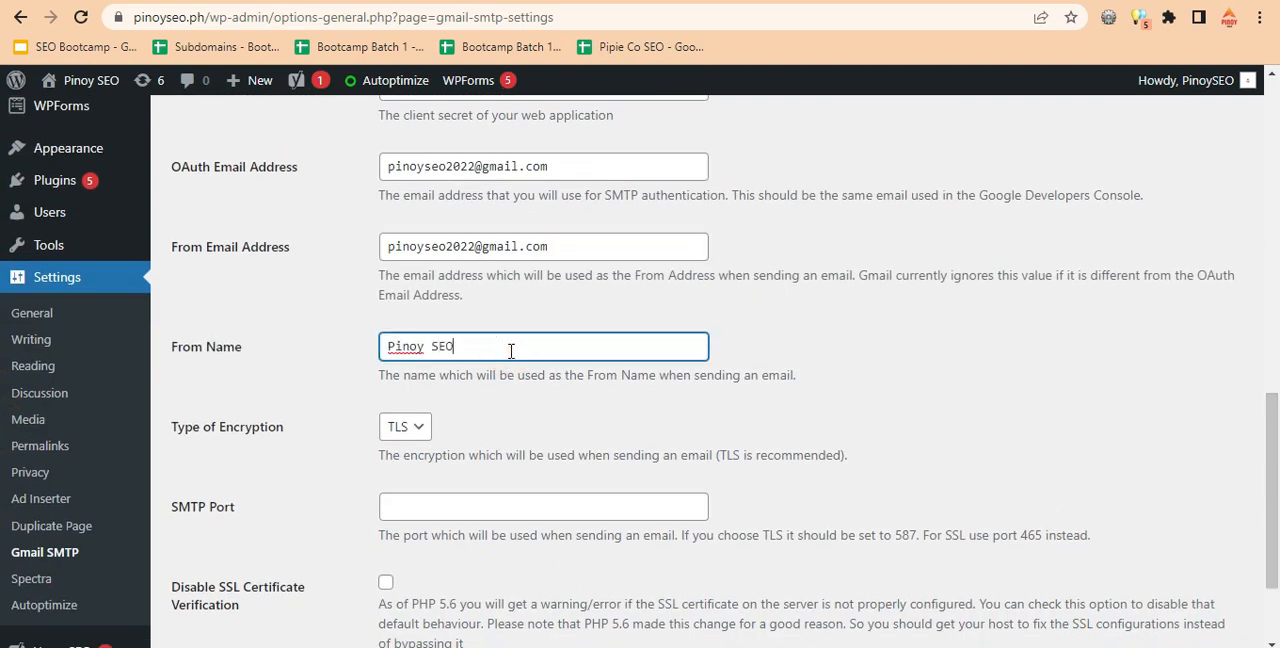
left_click(413, 430)
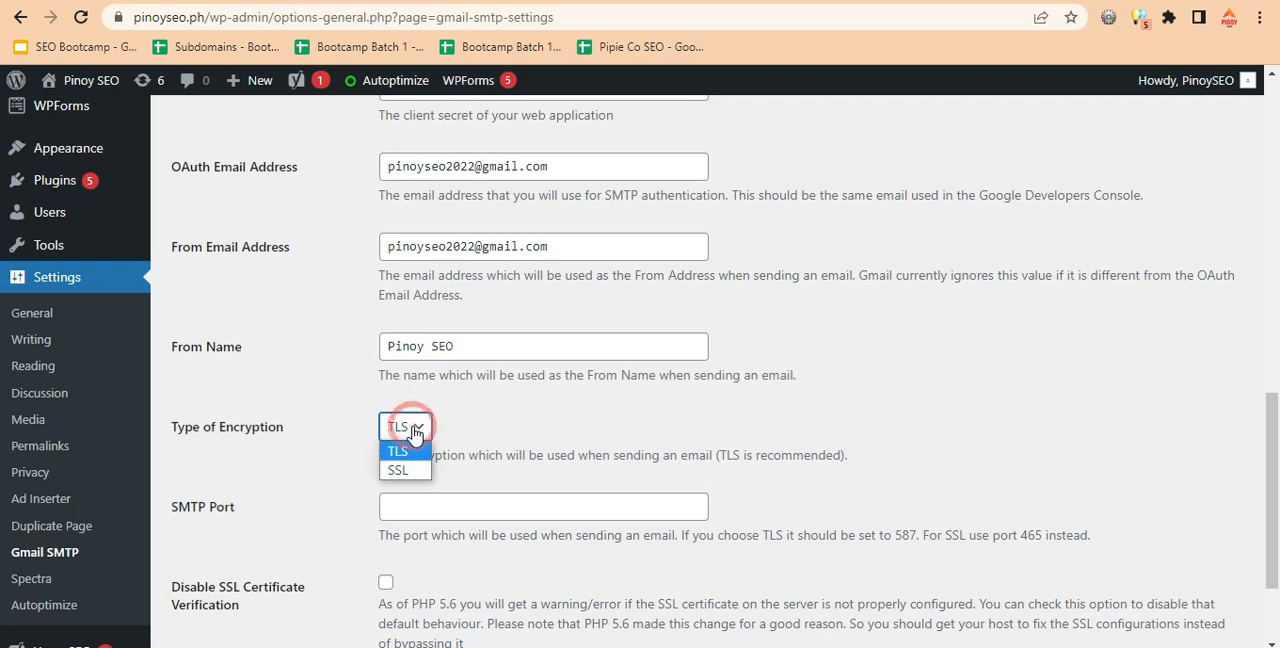
left_click(415, 432)
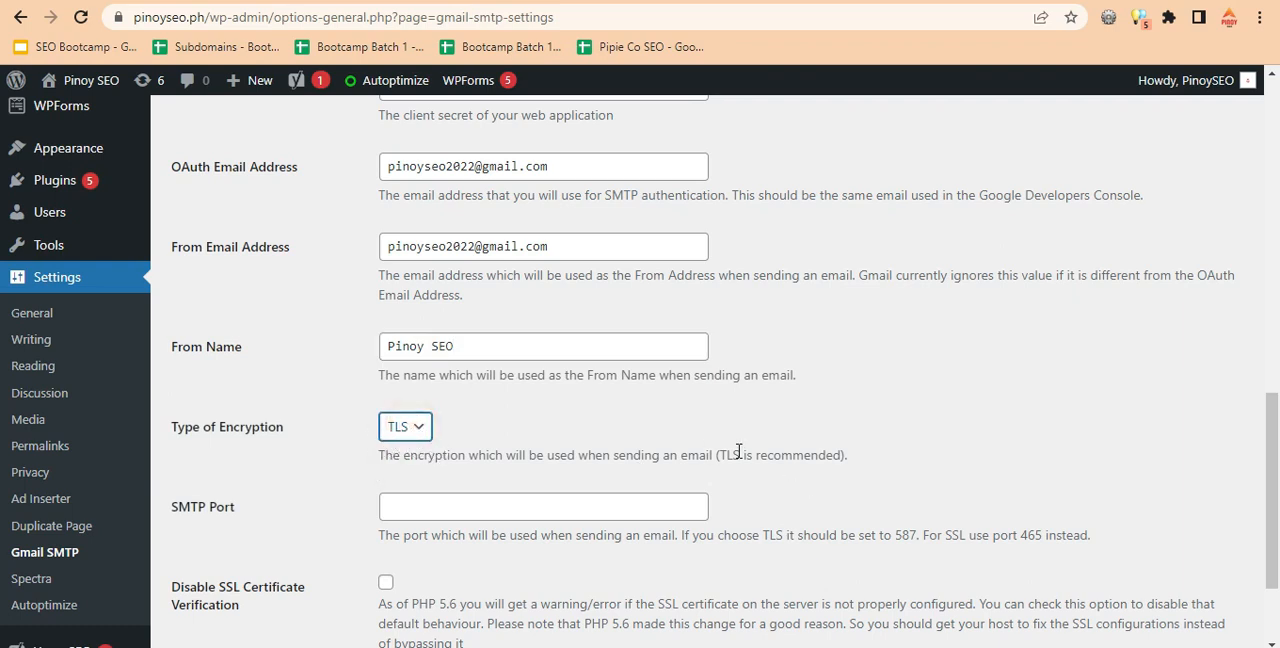
Set the SMTP port to 587 and save the Gmail SMTP settings.
left_click_drag(1276, 447, 1271, 495)
left_click(449, 362)
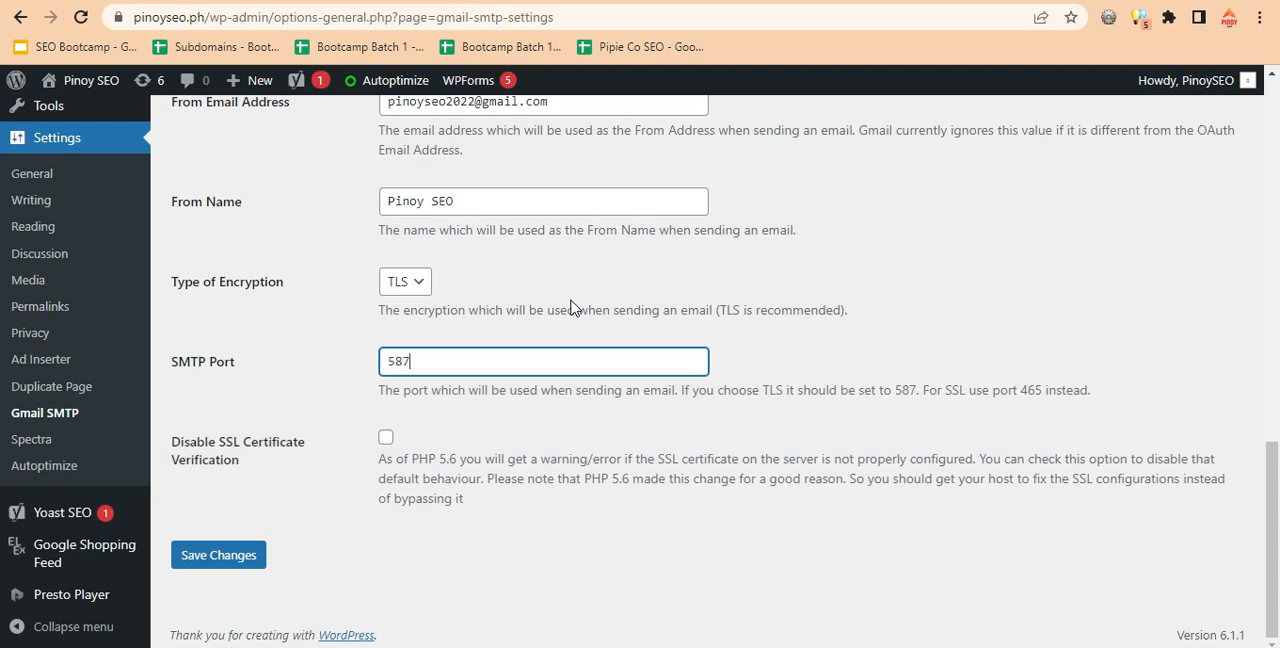
left_click(819, 311)
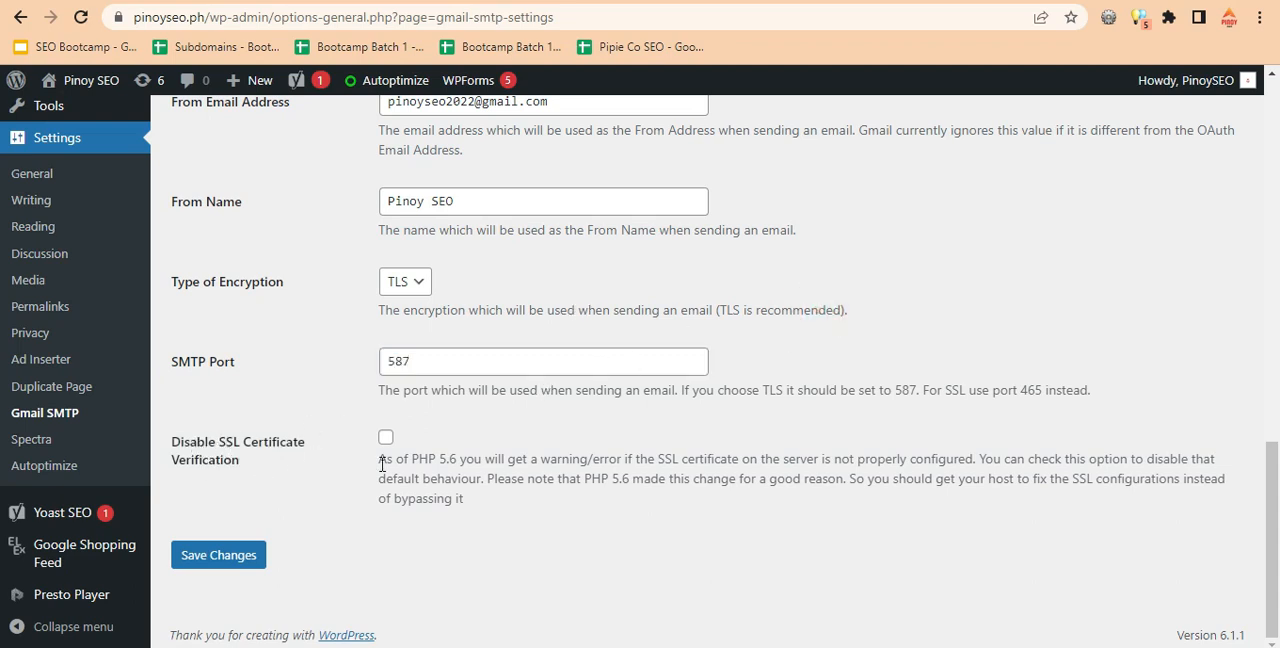
left_click(231, 557)
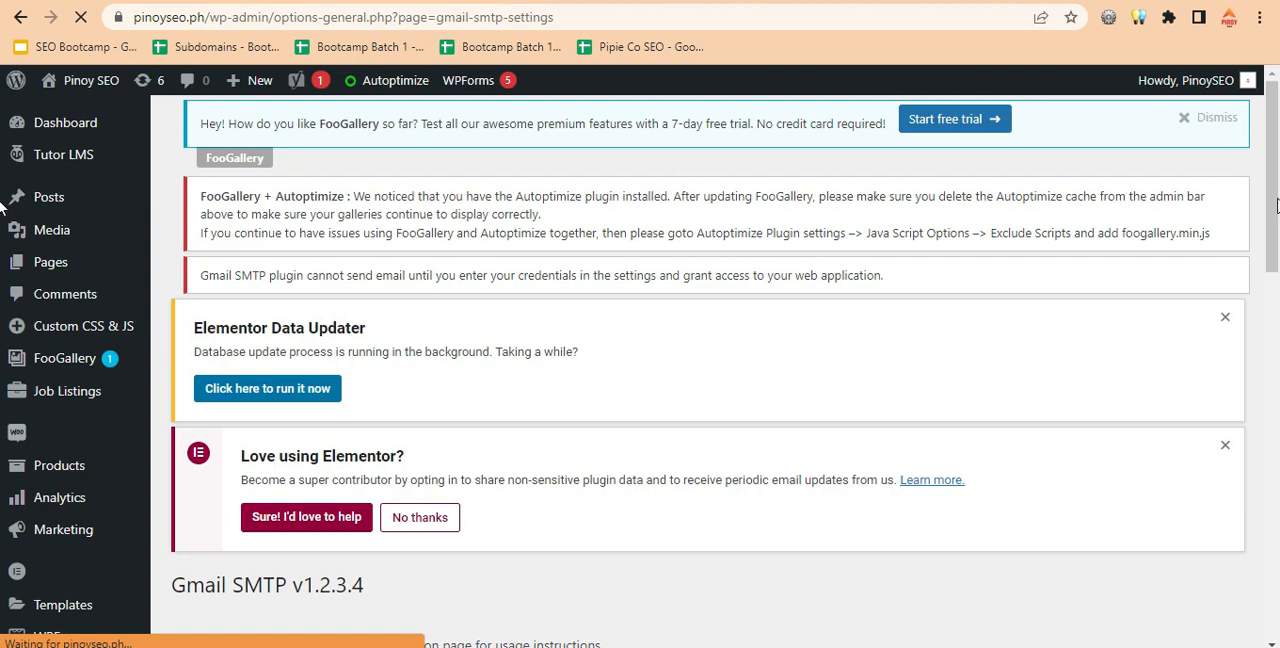
Try to grant the saved Gmail SMTP configuration permission to use the site's Google account.
left_click_drag(1276, 205, 1276, 349)
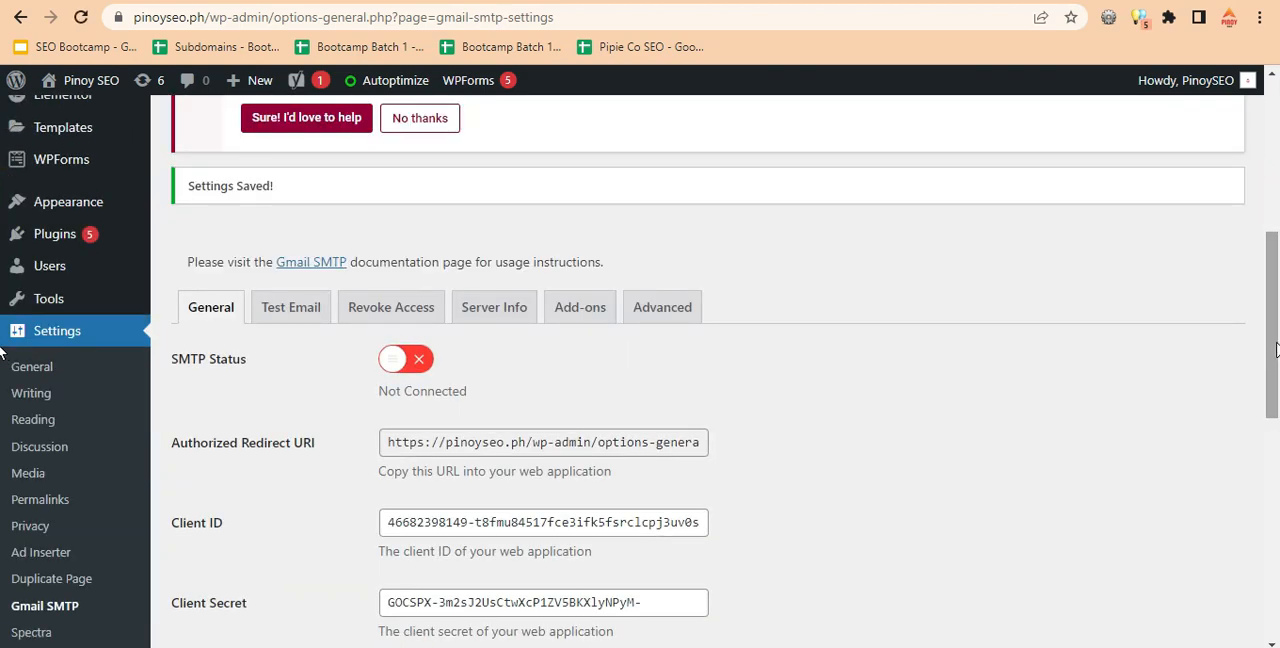
left_click_drag(1276, 318, 1270, 550)
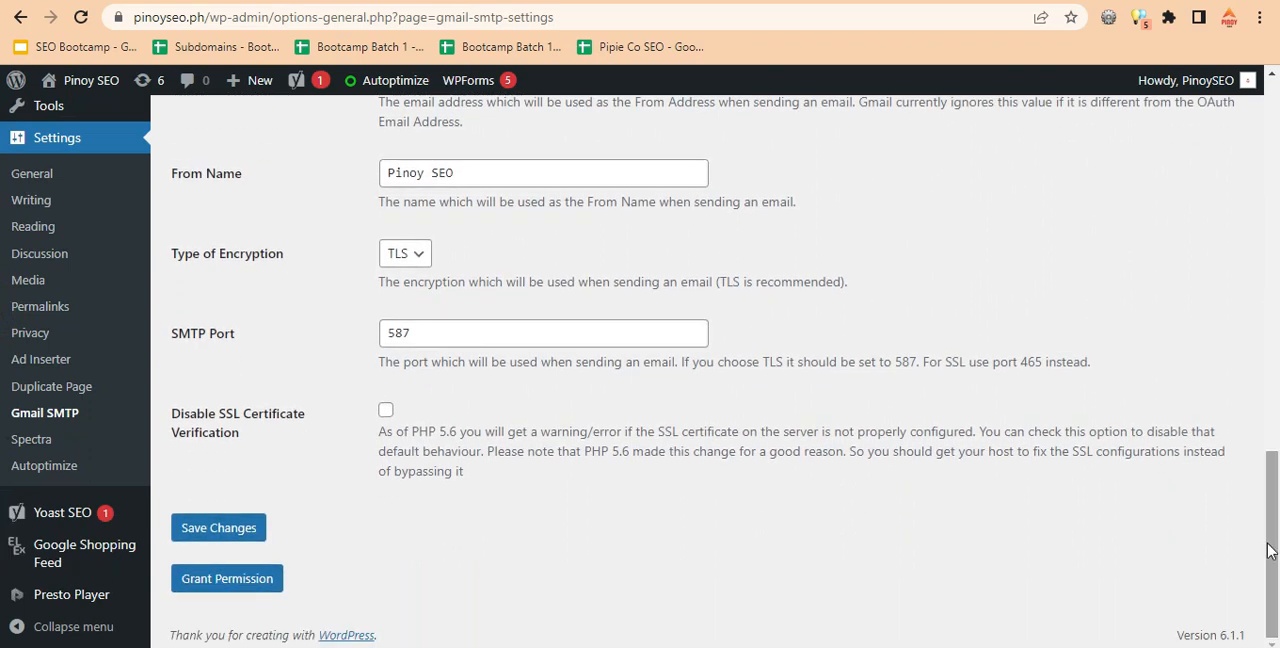
left_click(232, 588)
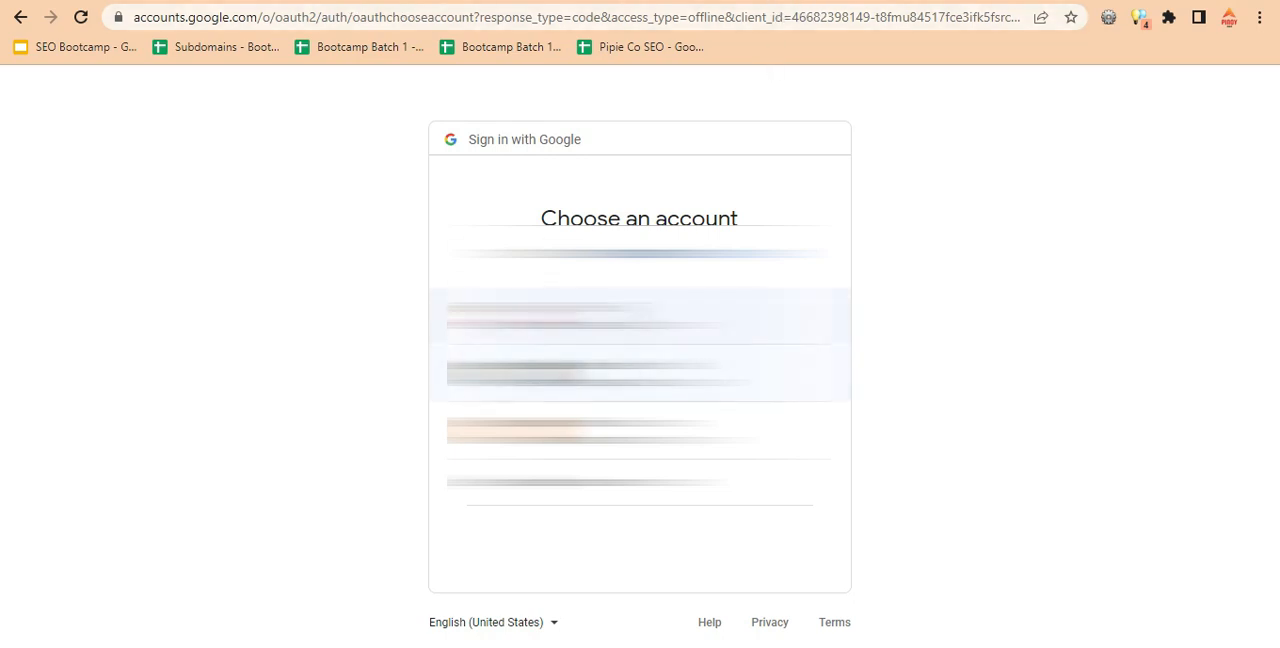
left_click(831, 334)
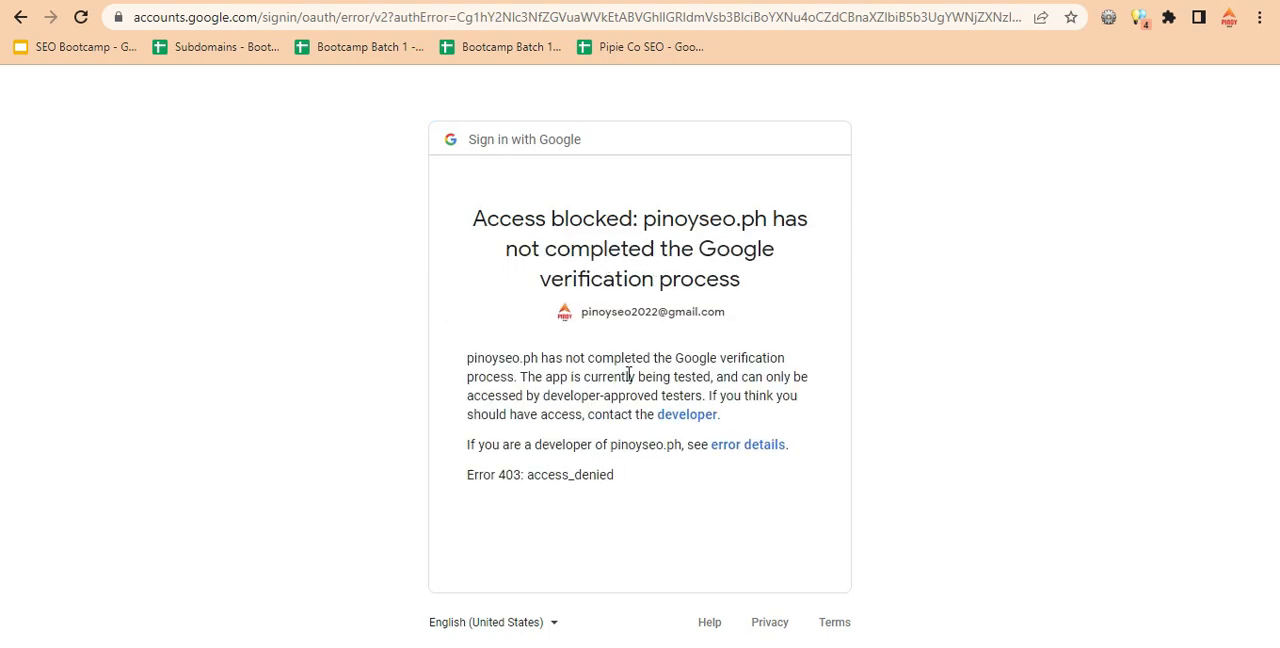
Switch to Google Cloud, publish the PinoySEO app to production from its OAuth consent screen, and reload the page.
left_click(648, 1)
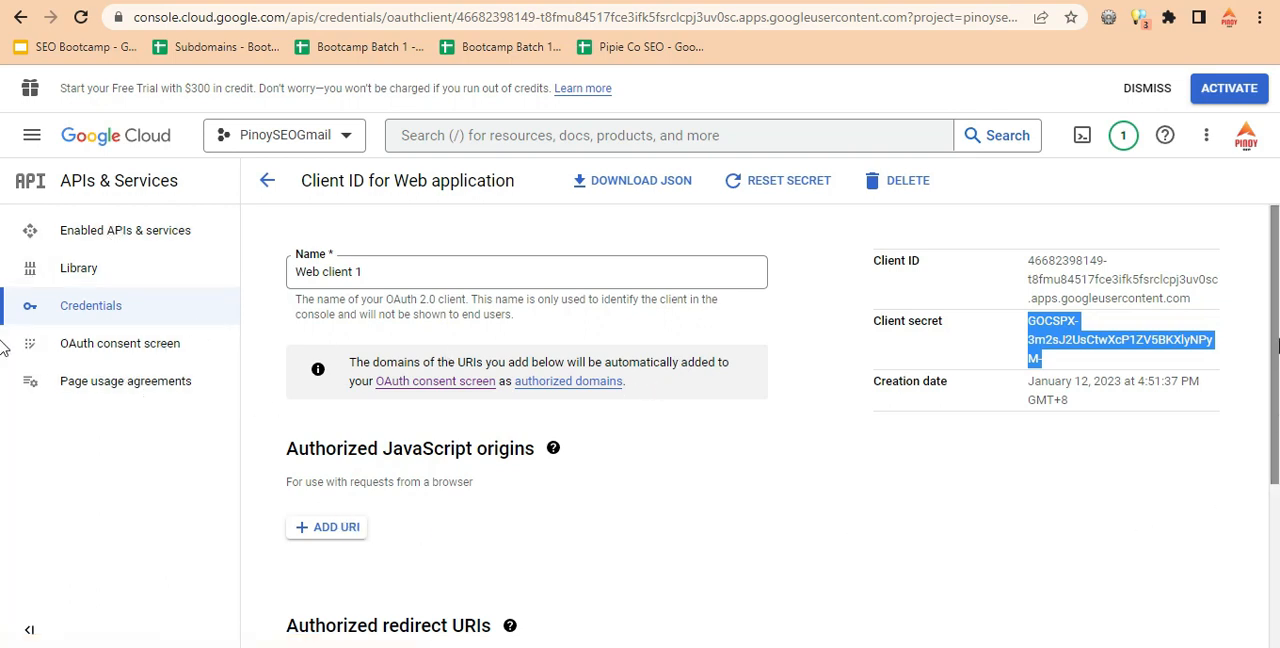
scroll(1268, 337, "down", 3)
scroll(1270, 520, "down", 1)
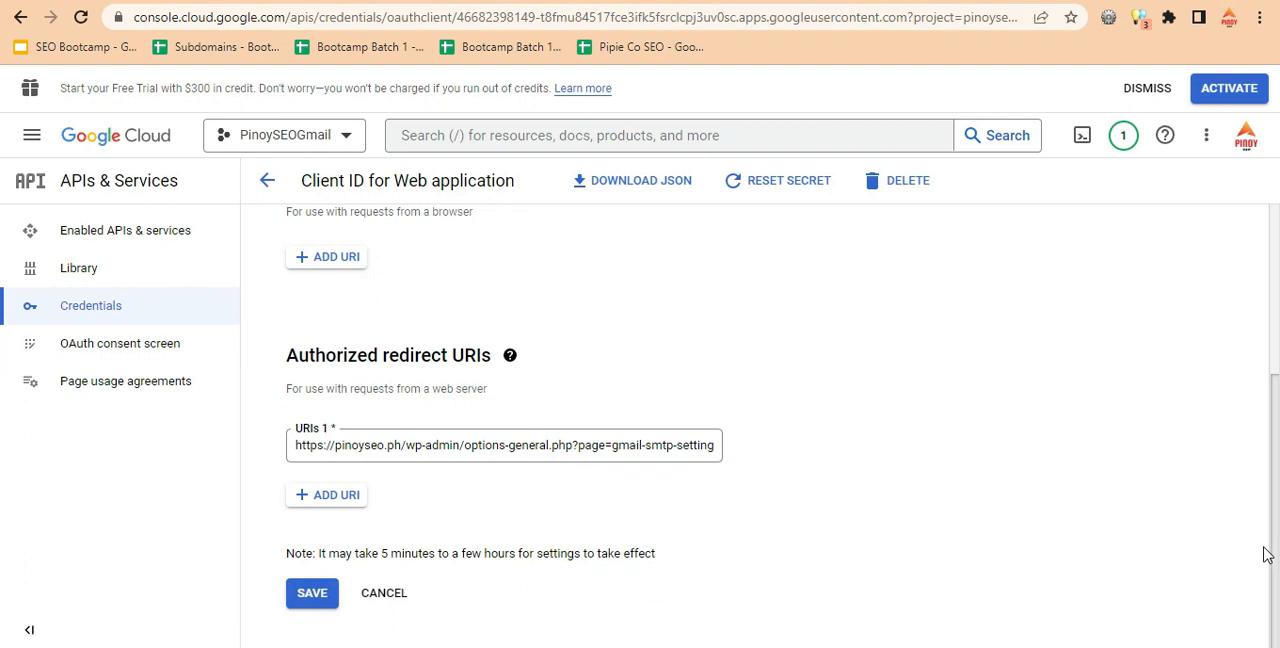
scroll(1268, 540, "up", 3)
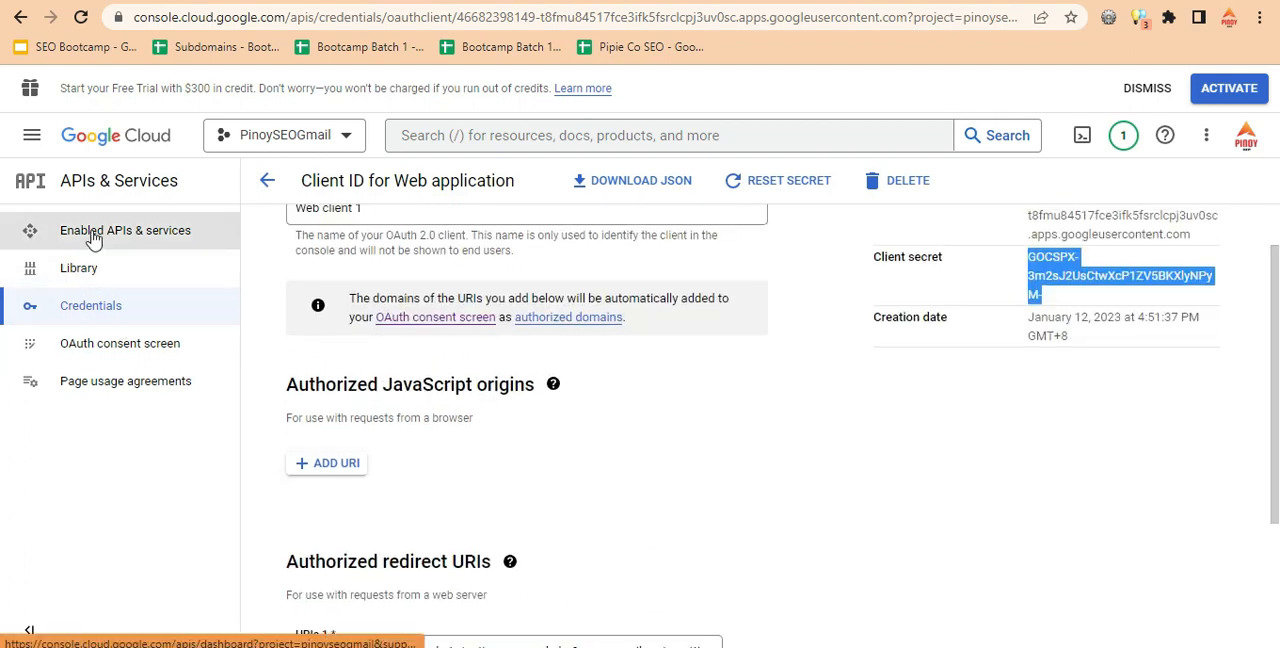
left_click(110, 352)
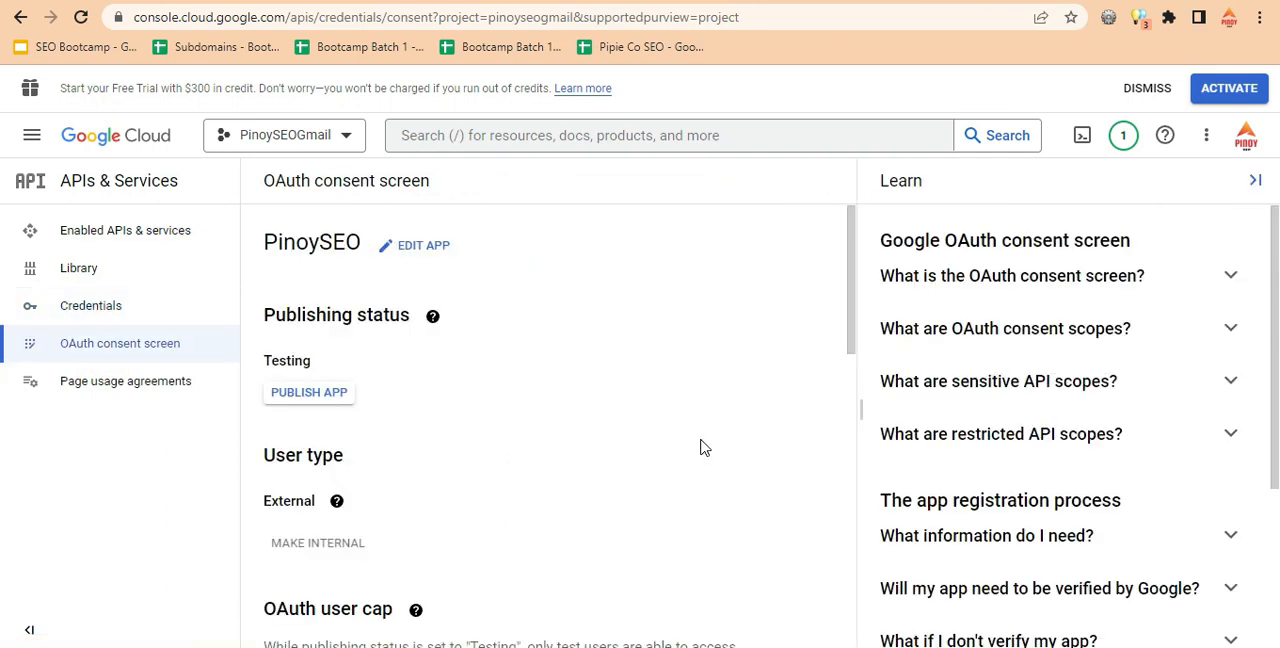
left_click_drag(849, 306, 840, 350)
left_click(293, 284)
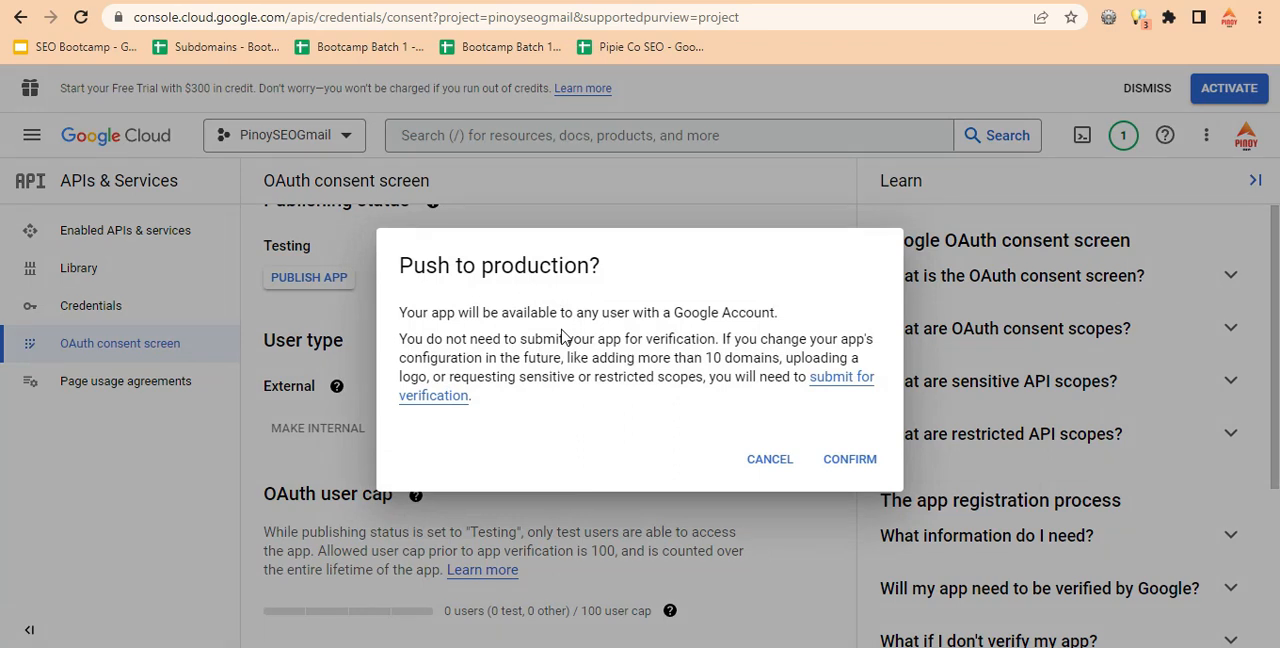
left_click(850, 463)
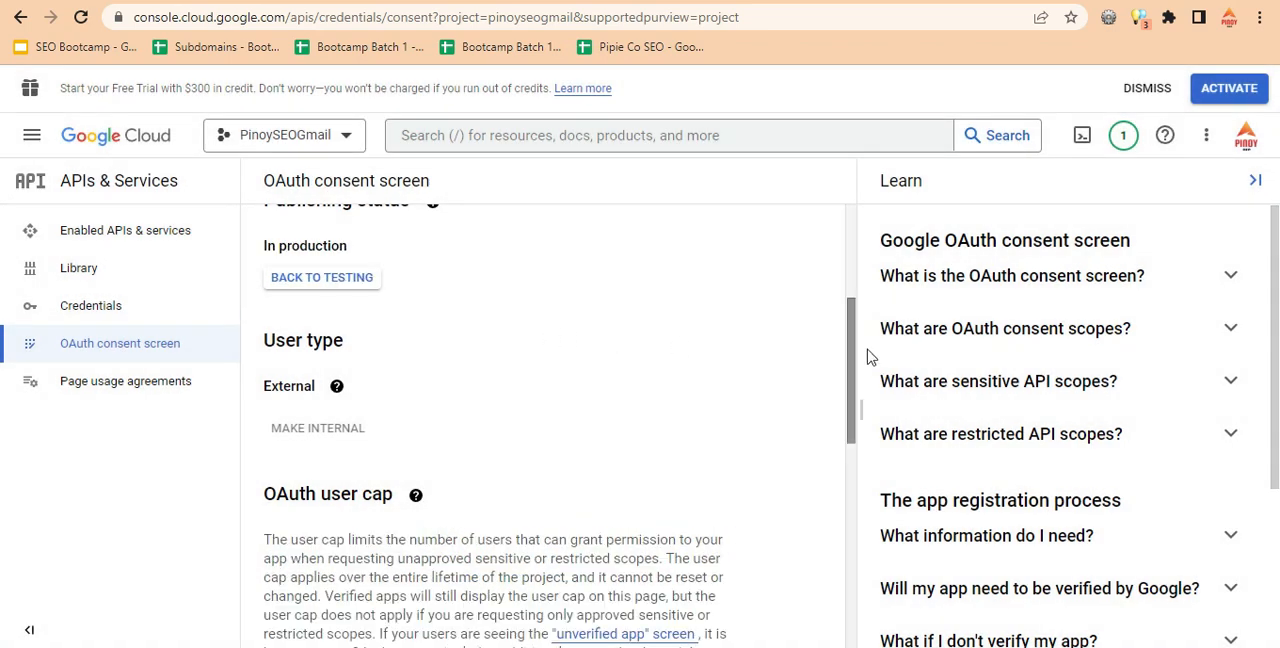
left_click_drag(851, 357, 851, 271)
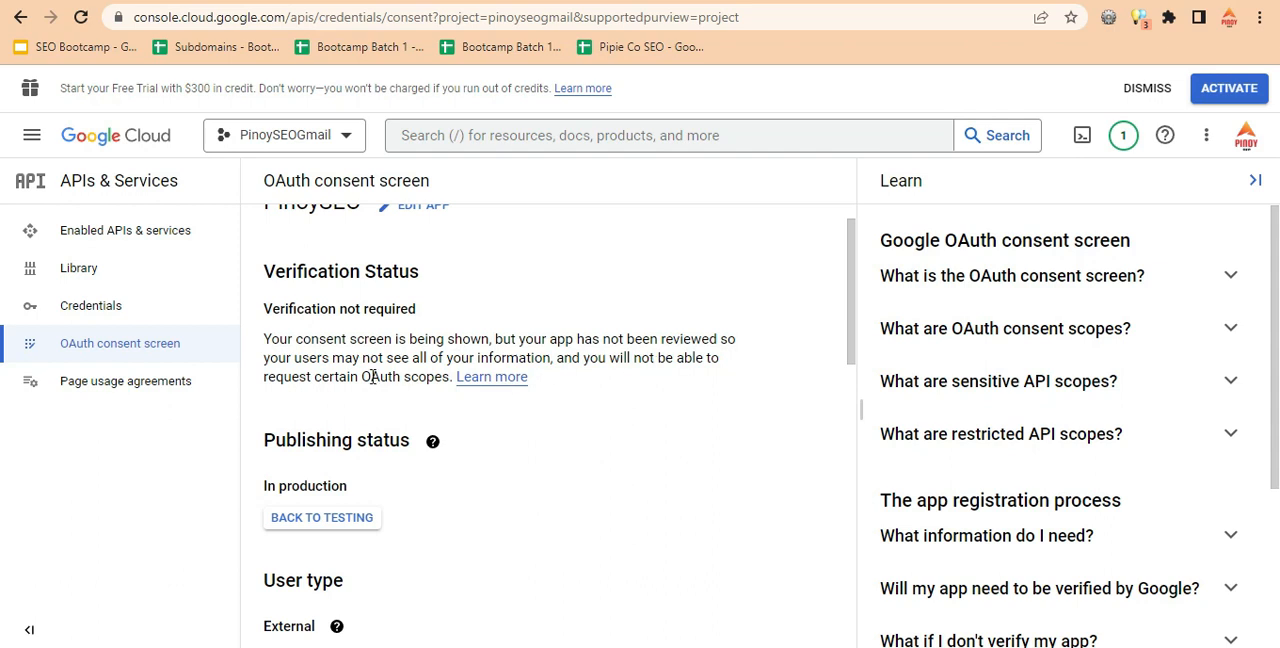
left_click_drag(846, 303, 856, 272)
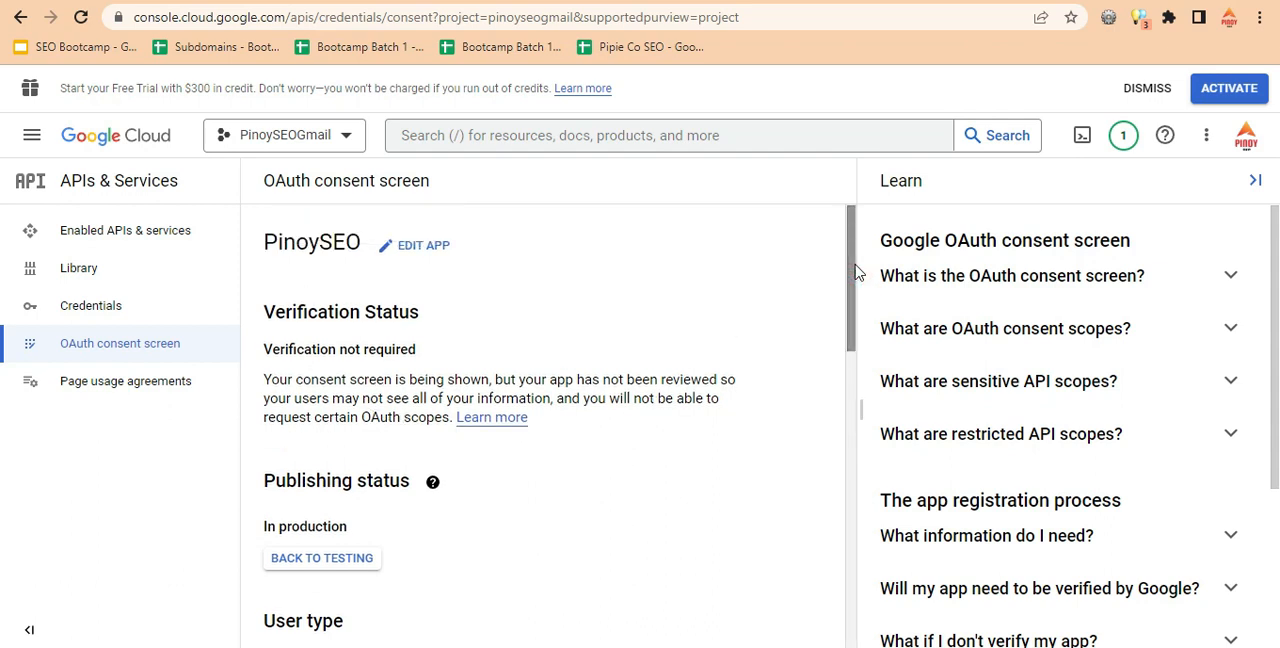
left_click(81, 17)
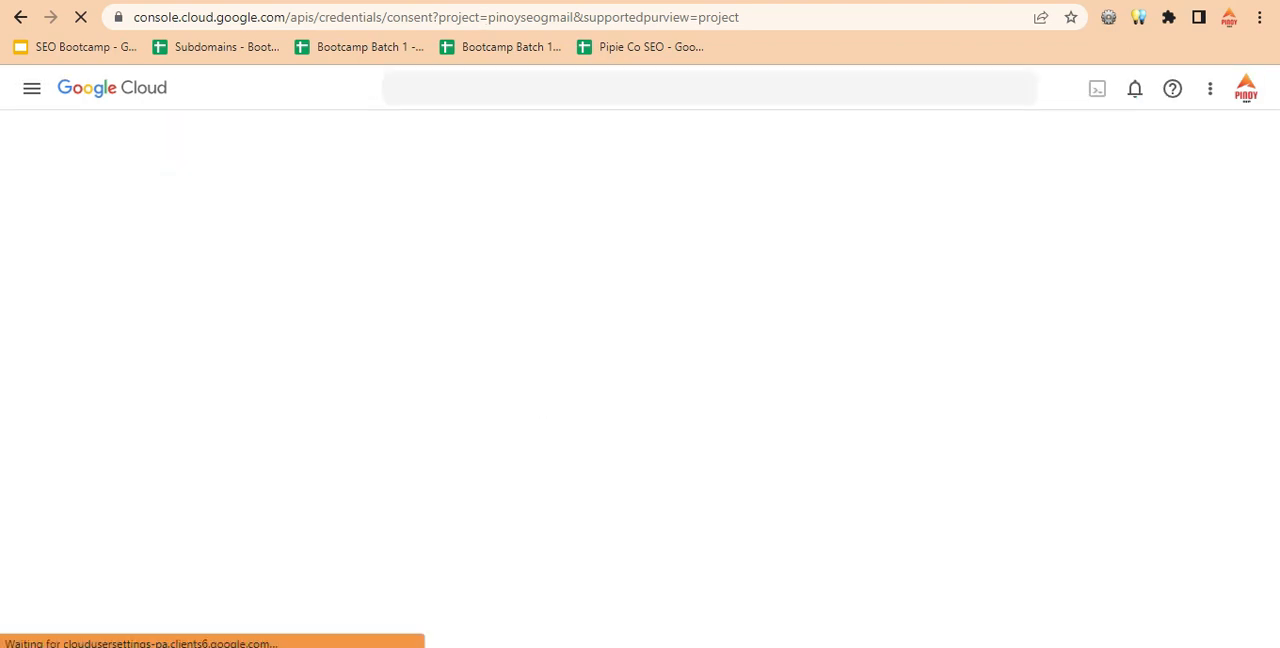
Return to WordPress's Gmail SMTP settings and request permission again with the site's Google account.
left_click(22, 20)
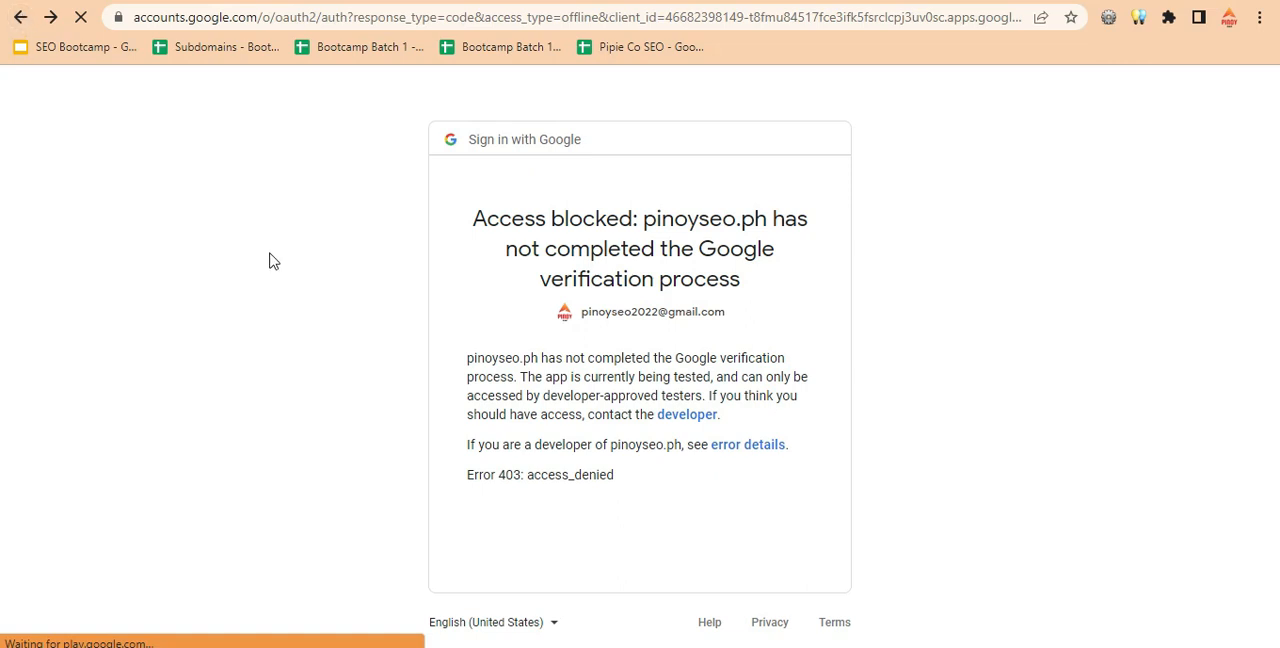
scroll(449, 190, "down", 3)
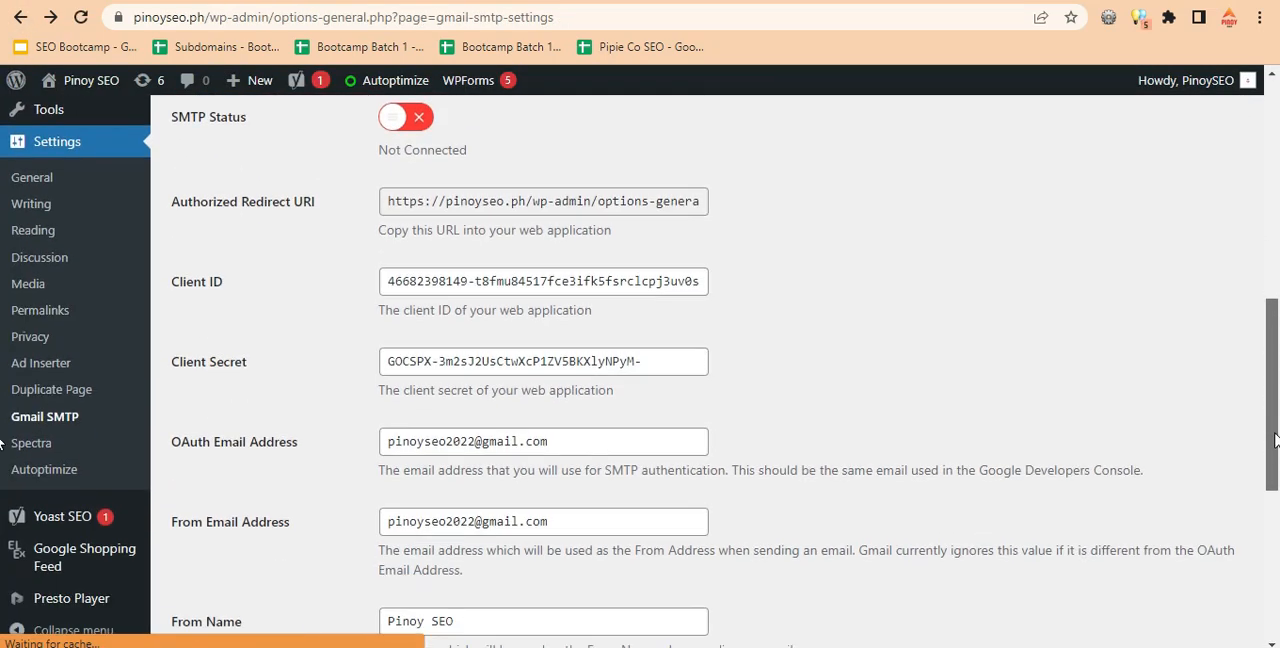
left_click_drag(1273, 396, 1272, 554)
left_click(228, 580)
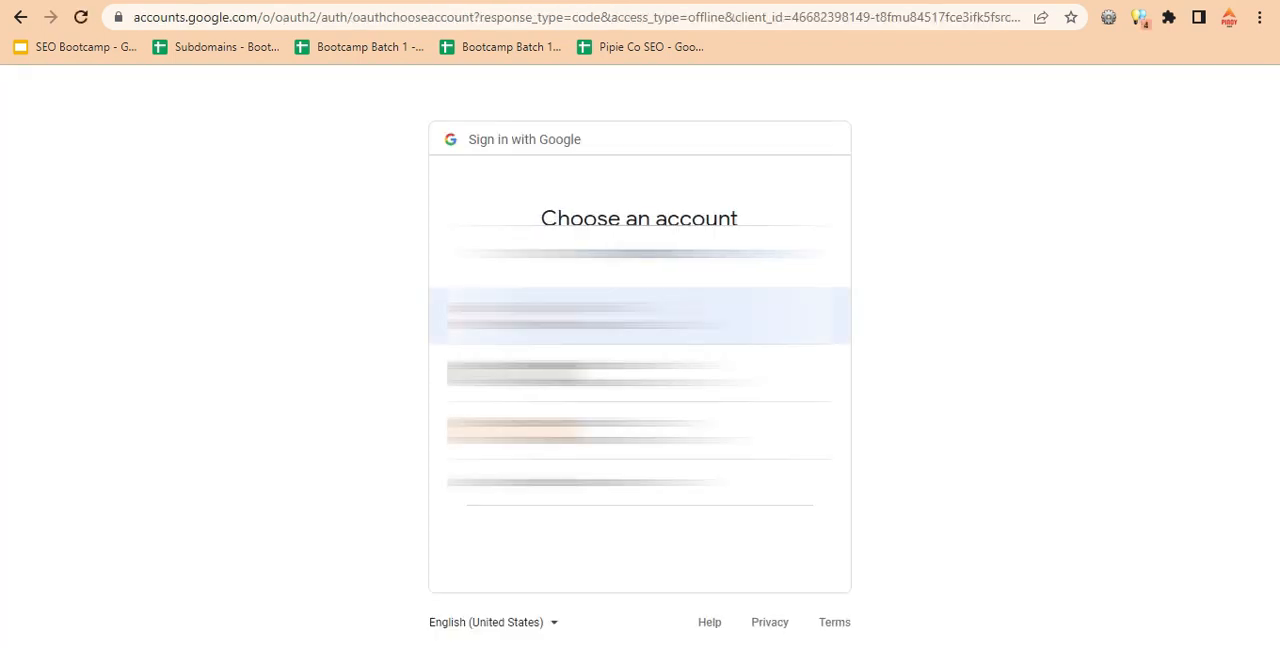
left_click(640, 316)
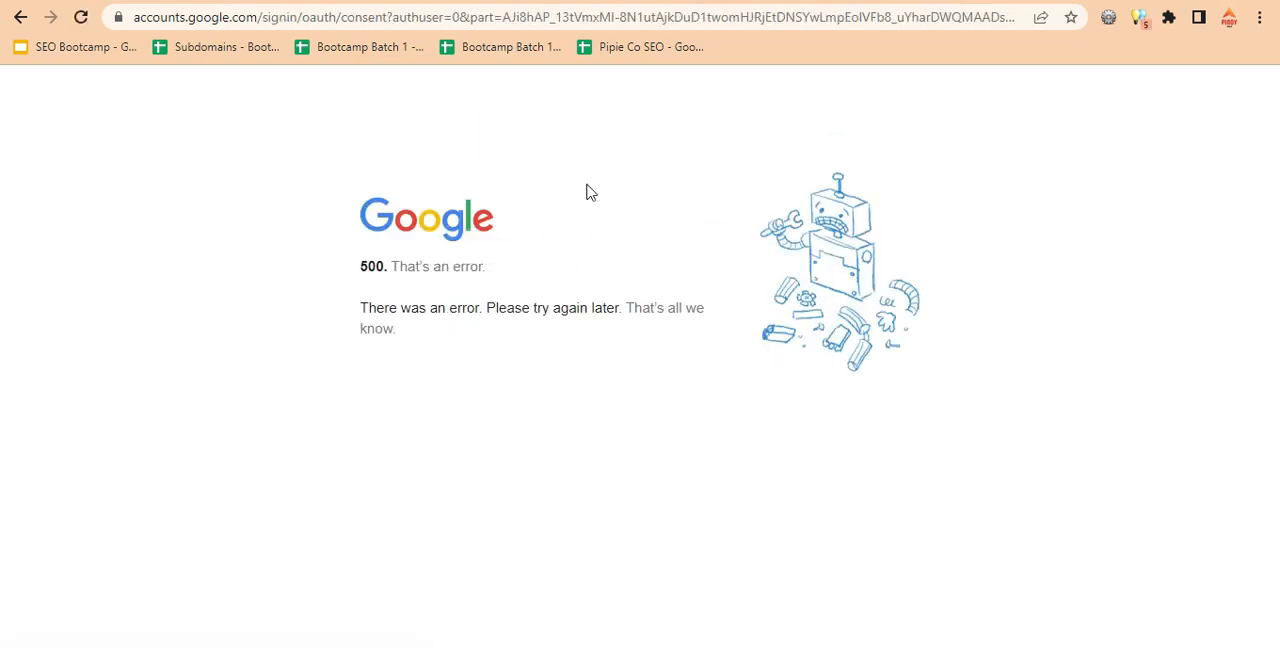
Review the app's publishing status and the web client's note on when settings take effect, dismissing the free trial banner.
left_click(788, 0)
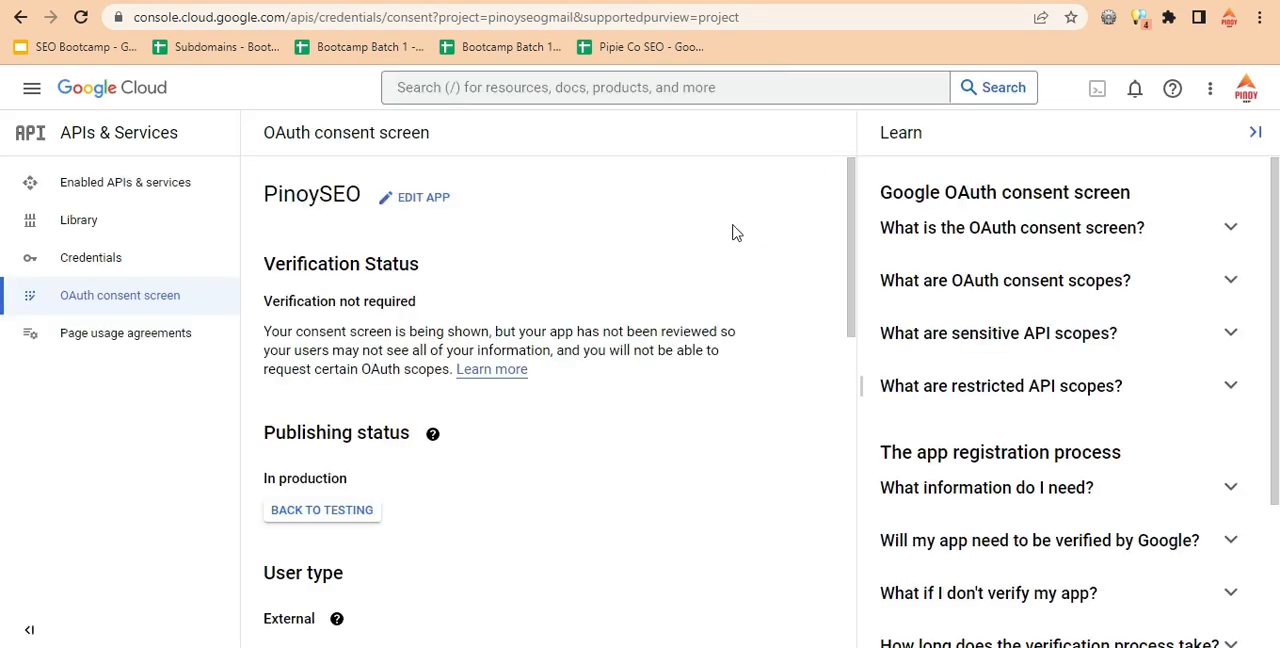
mouse_move(846, 265)
left_mouse_down()
mouse_move(860, 412)
mouse_move(851, 557)
mouse_move(853, 271)
left_mouse_up()
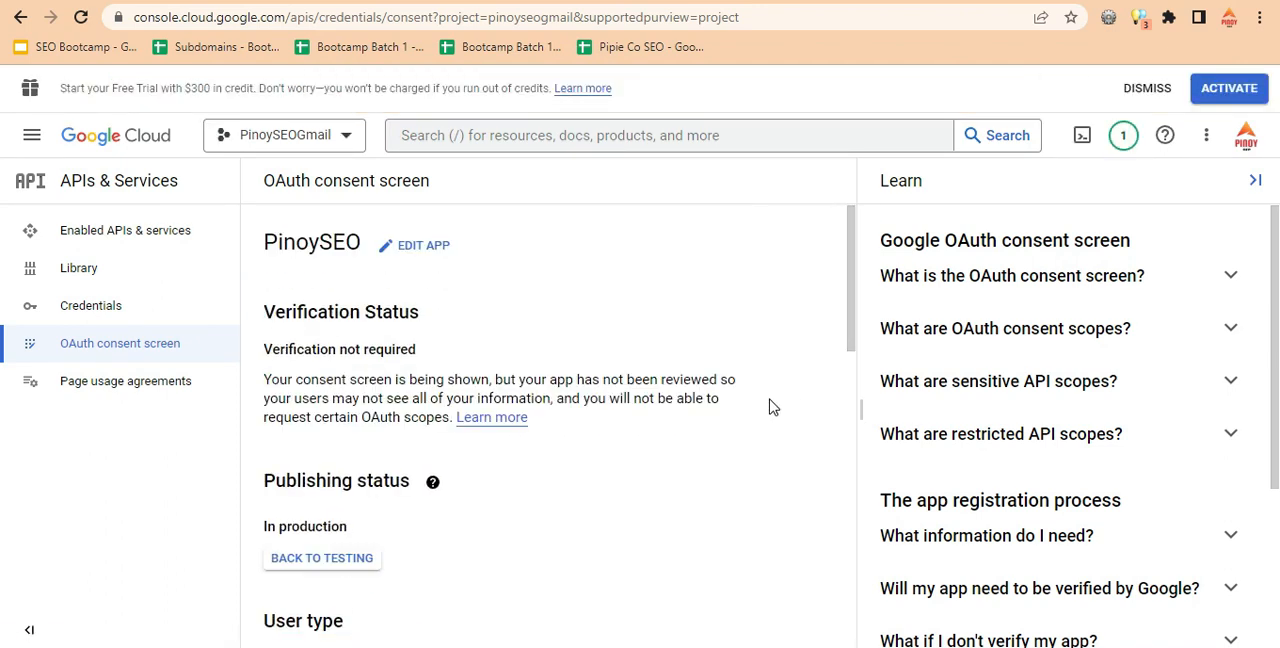
left_click(785, 1)
scroll(562, 488, "down", 2)
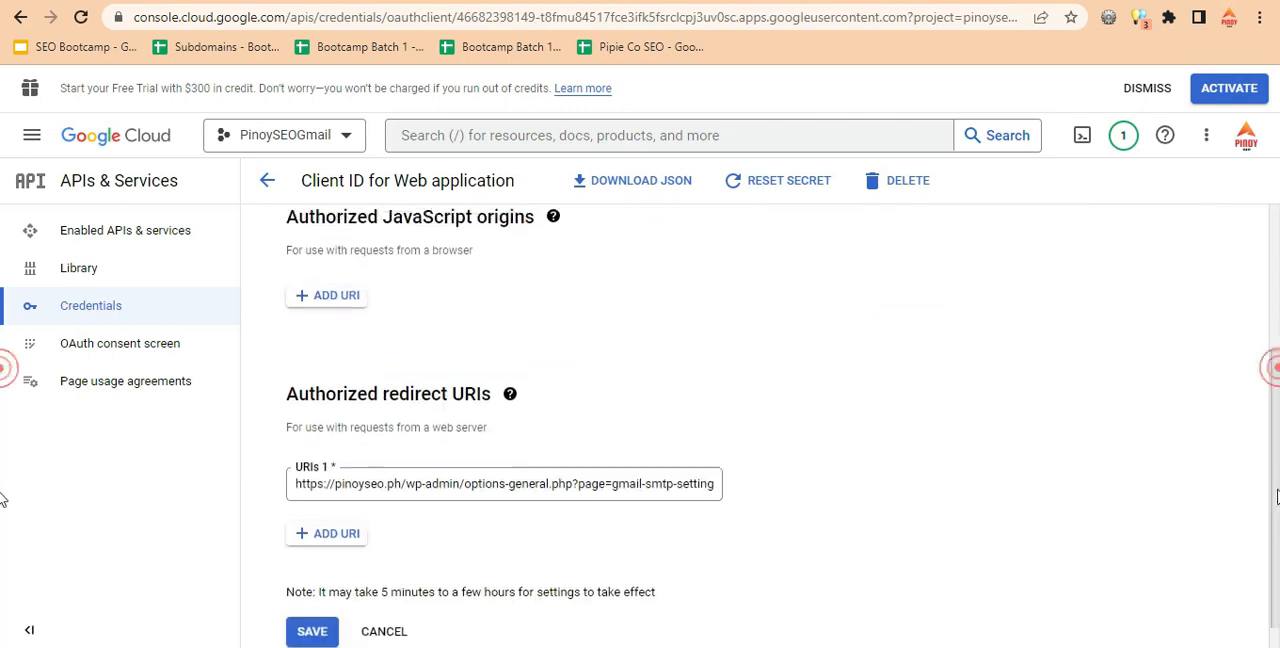
left_click_drag(322, 578, 612, 578)
left_click_drag(491, 581, 638, 580)
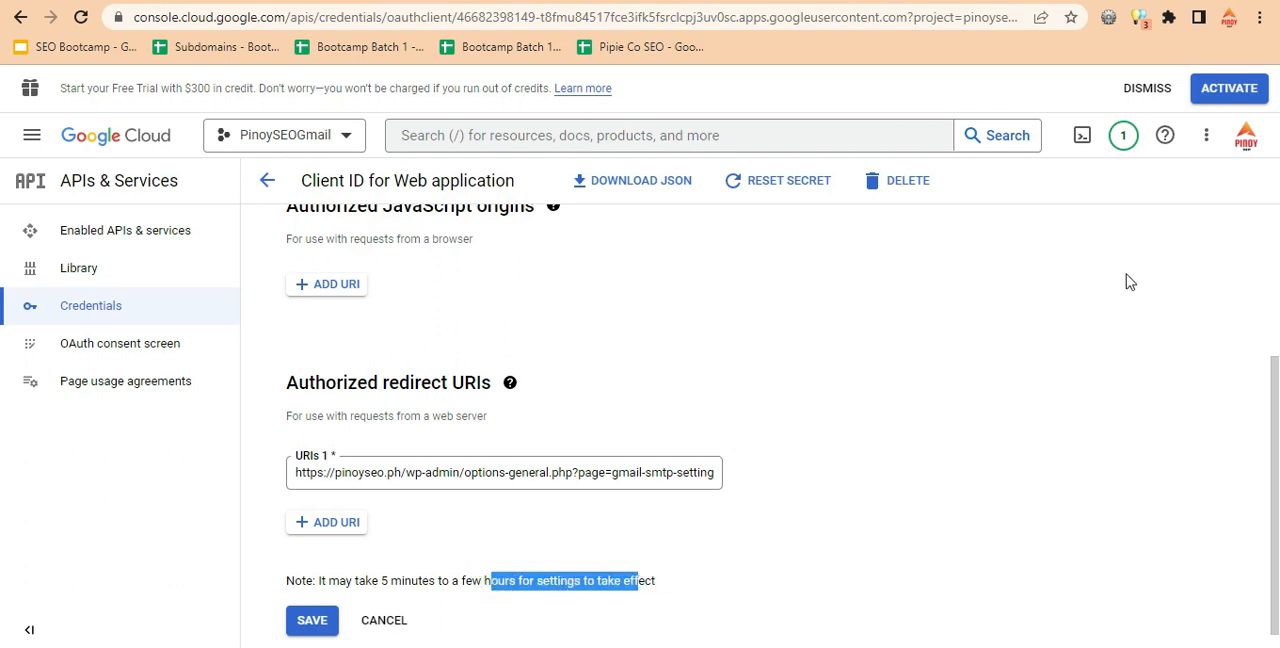
left_click(1146, 89)
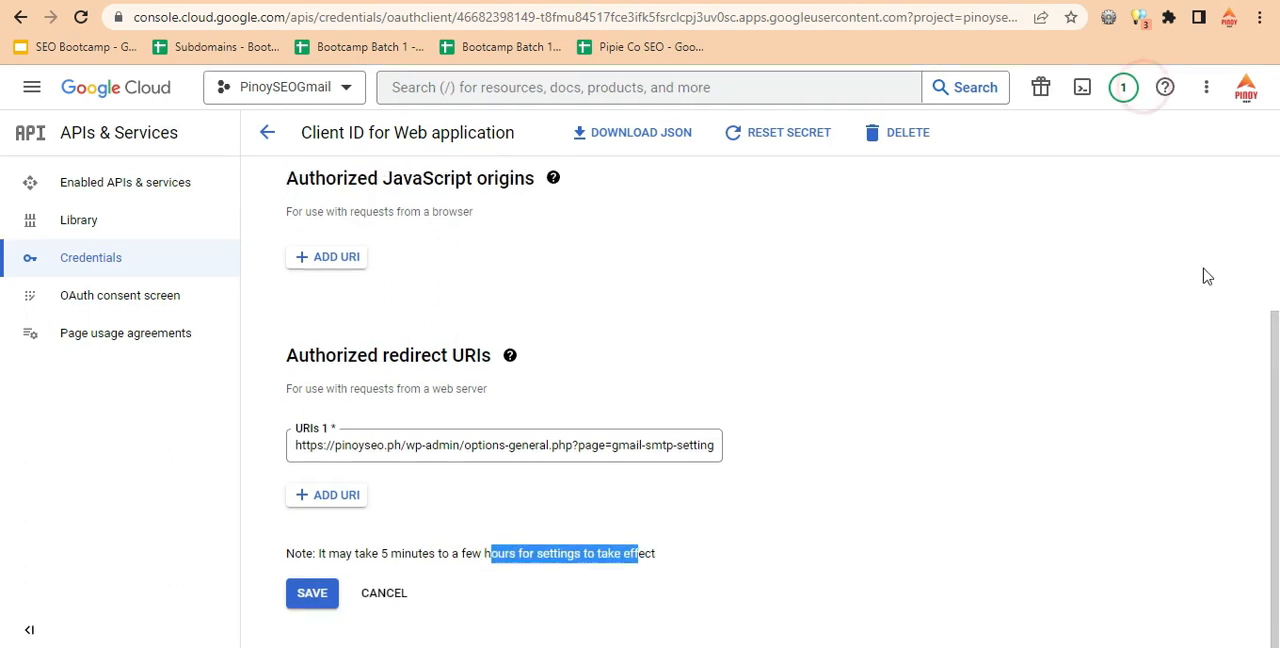
left_click_drag(1277, 360, 1278, 158)
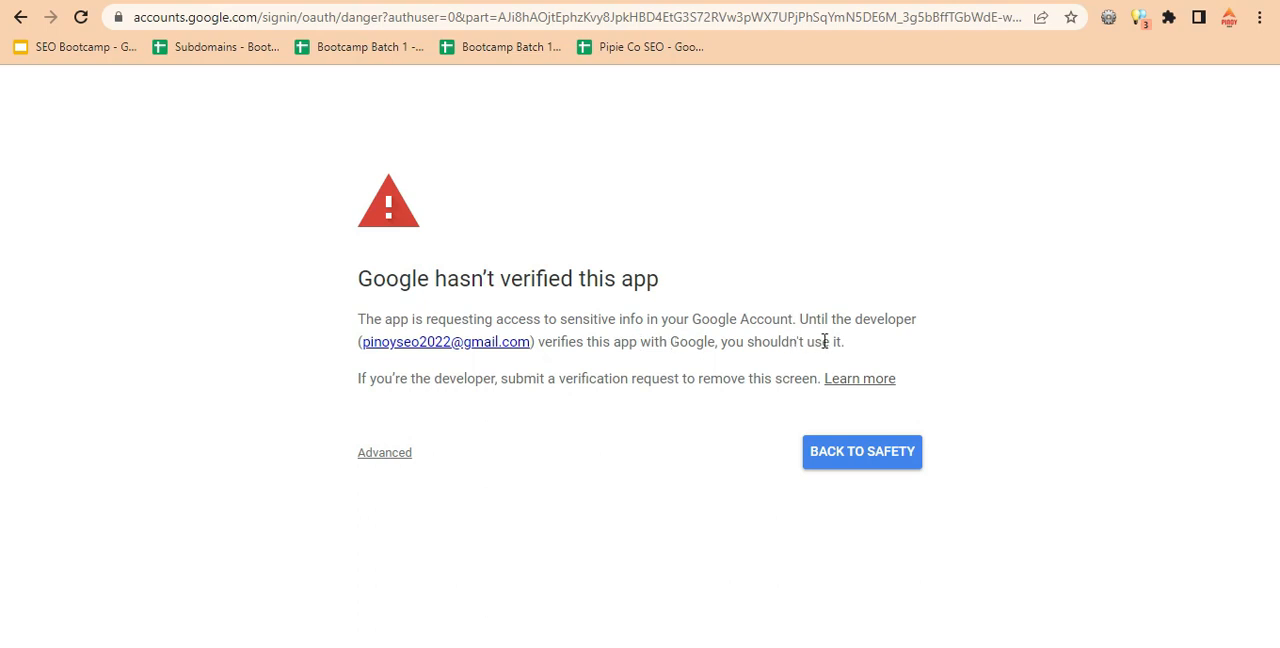
Proceed past the unverified app warning to pinoyseo.ph and allow it access to the Google account's Gmail.
left_click(401, 453)
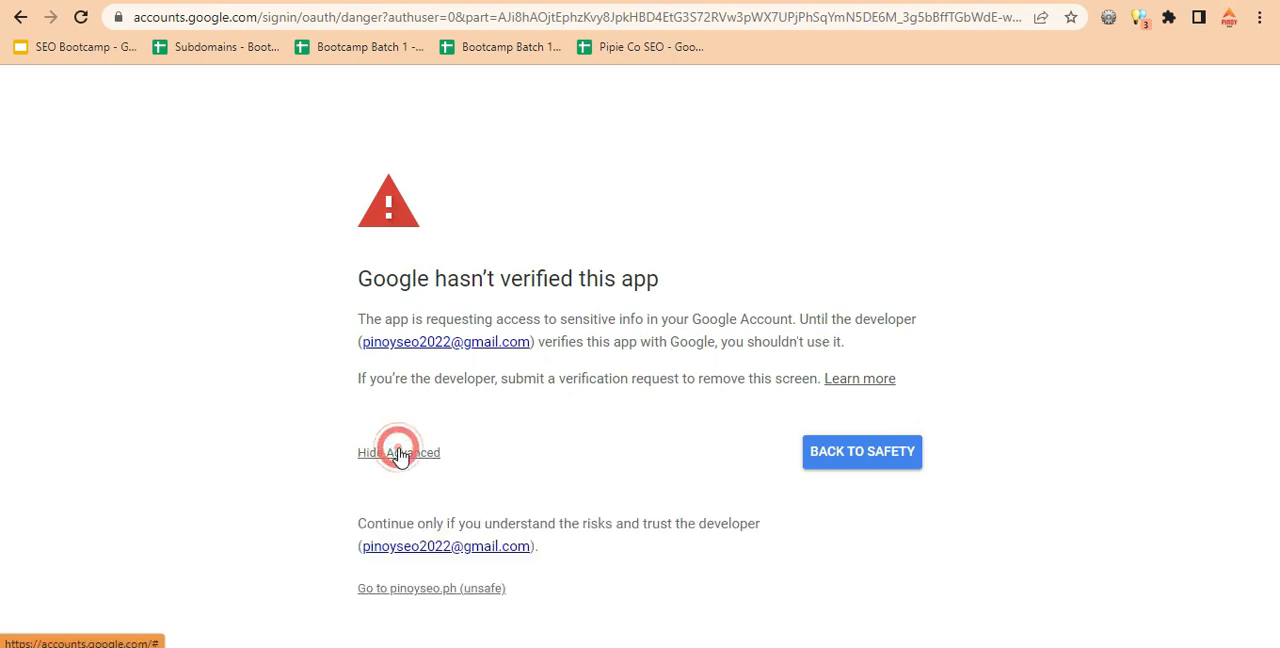
left_click(451, 592)
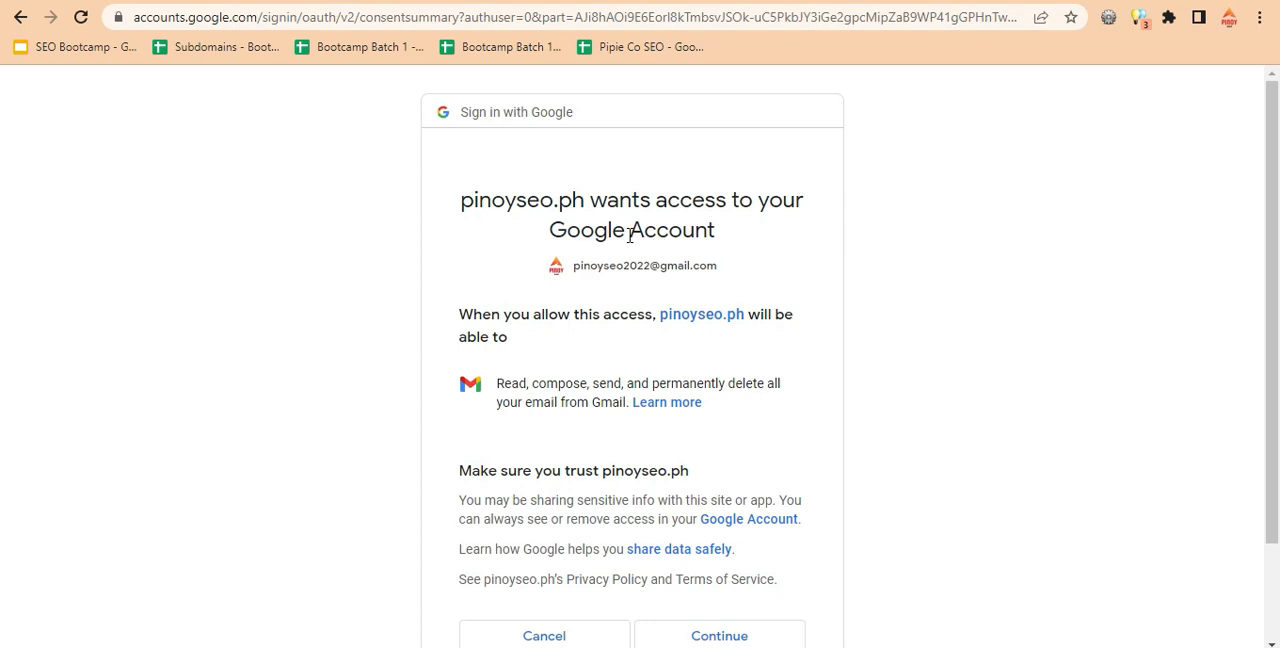
scroll(1000, 443, "down", 2)
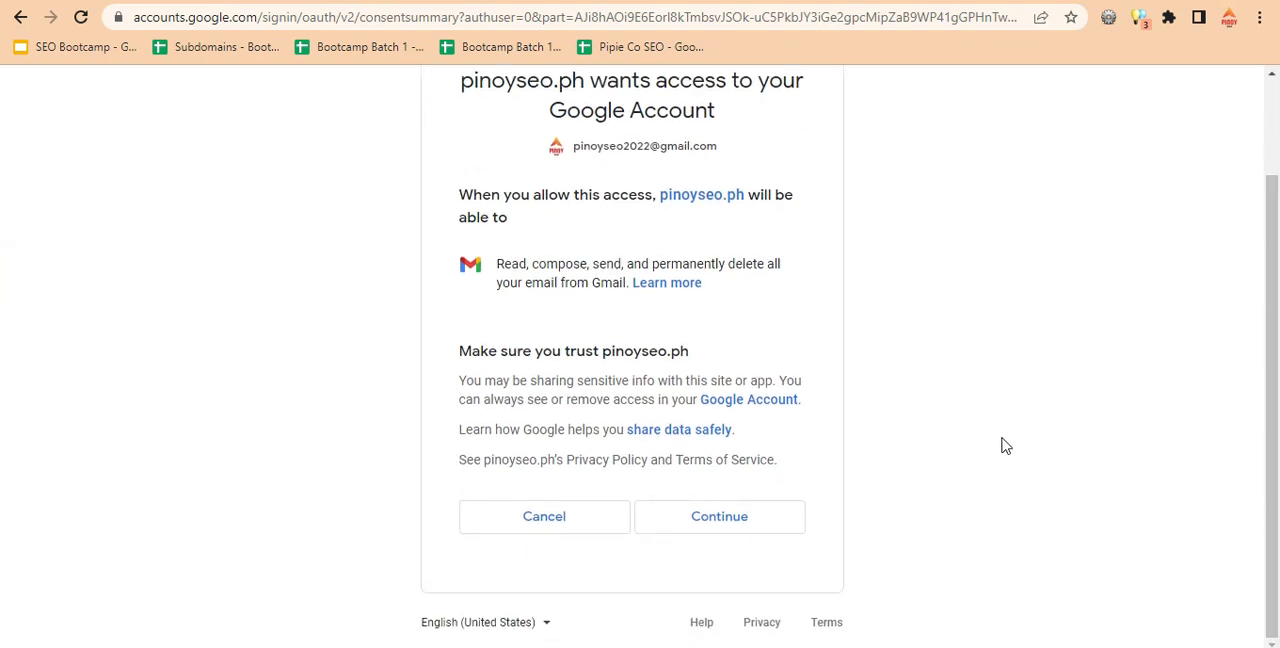
left_click(737, 515)
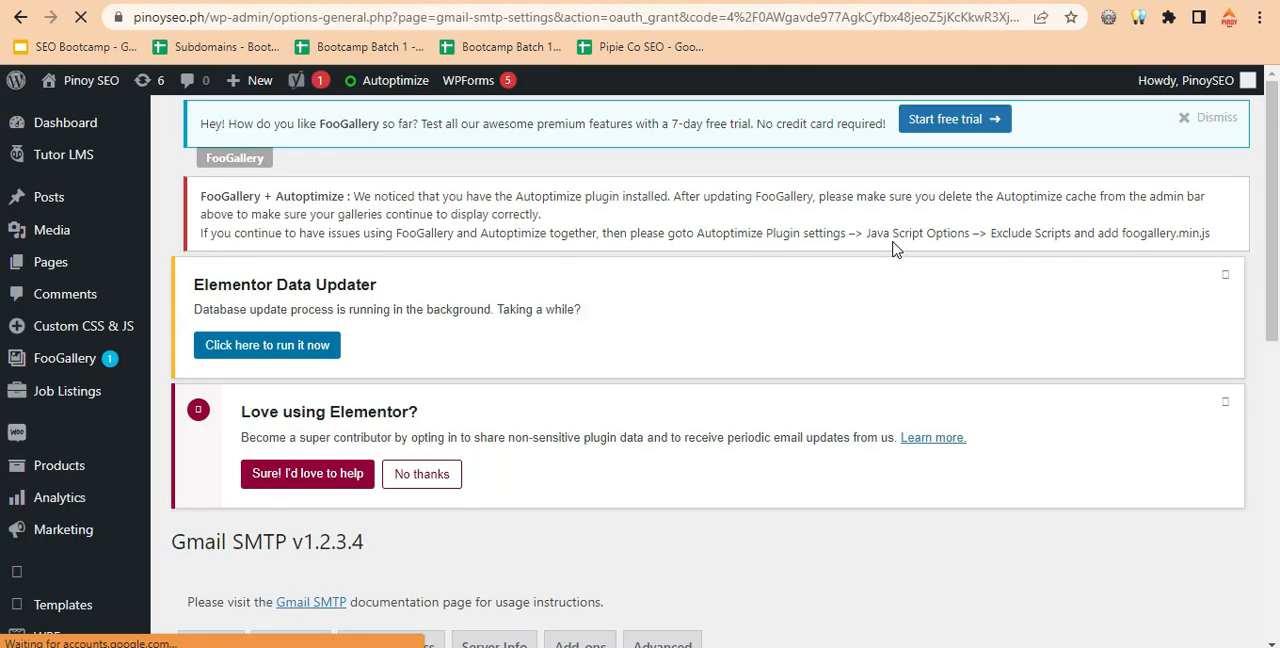
Reload the Gmail SMTP page and open its general settings to check the SMTP status and saved values.
left_click_drag(1276, 213, 1275, 397)
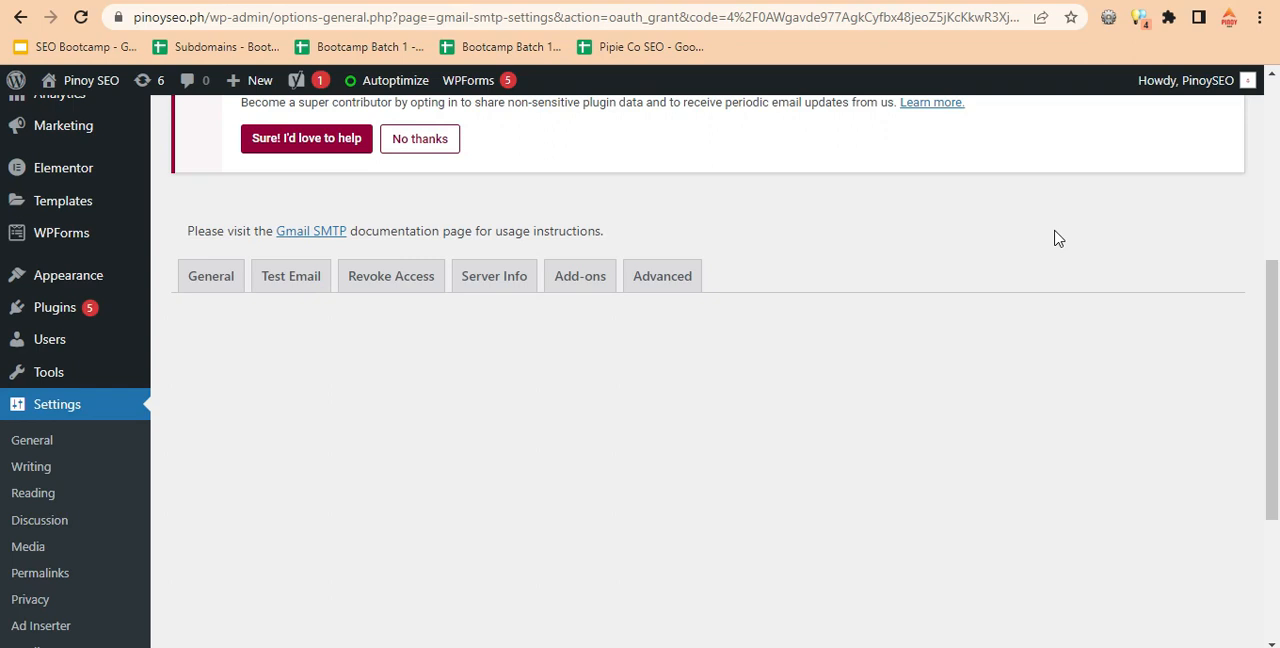
mouse_move(1277, 352)
left_mouse_down()
mouse_move(1277, 525)
mouse_move(1278, 347)
left_mouse_up()
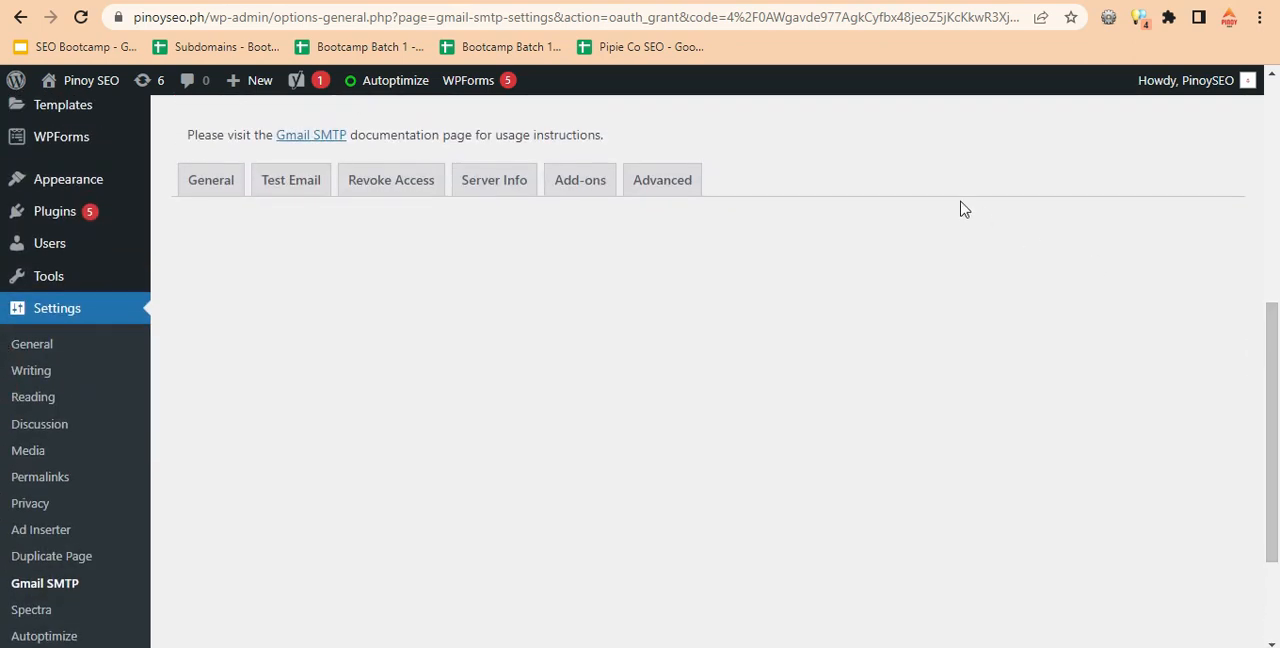
left_click_drag(1278, 388, 1265, 150)
left_click_drag(1267, 190, 1266, 395)
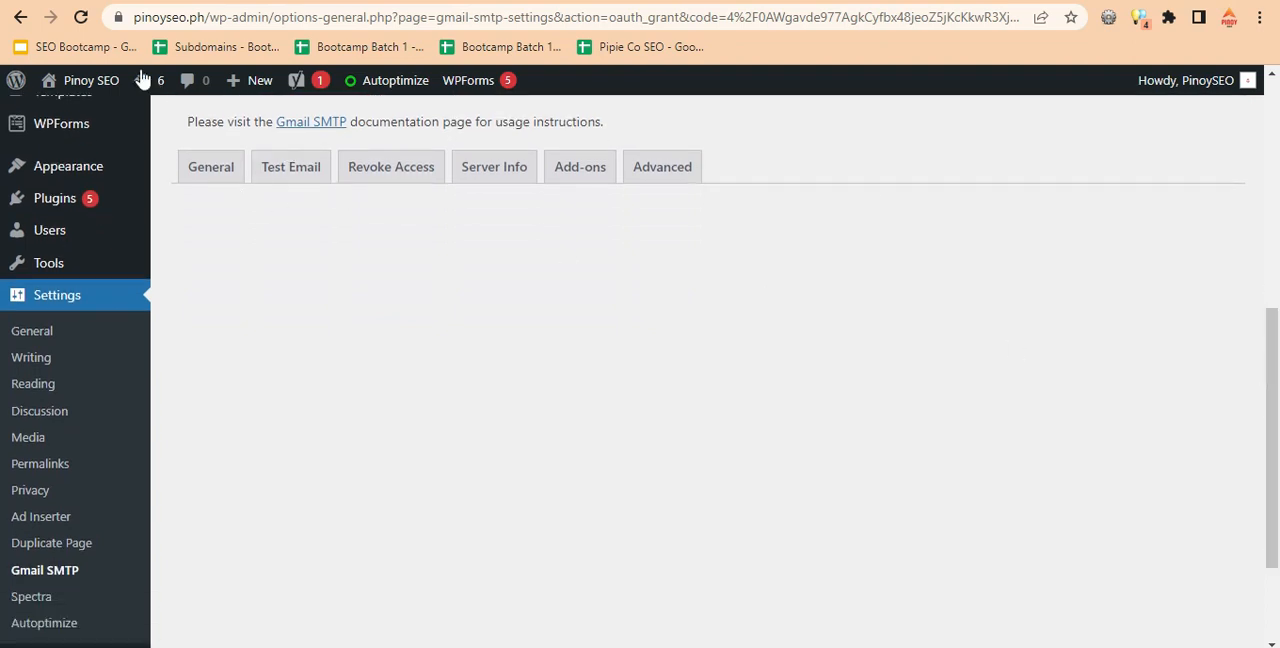
left_click(82, 19)
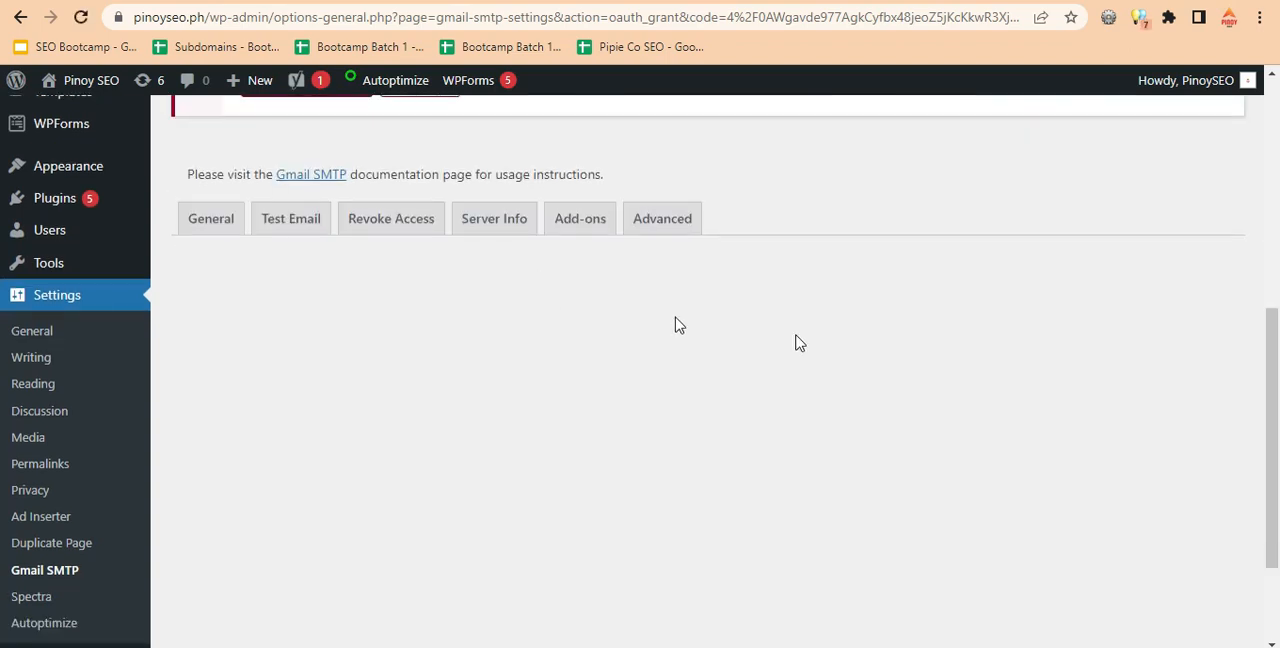
left_click_drag(1263, 360, 1275, 322)
left_click(214, 308)
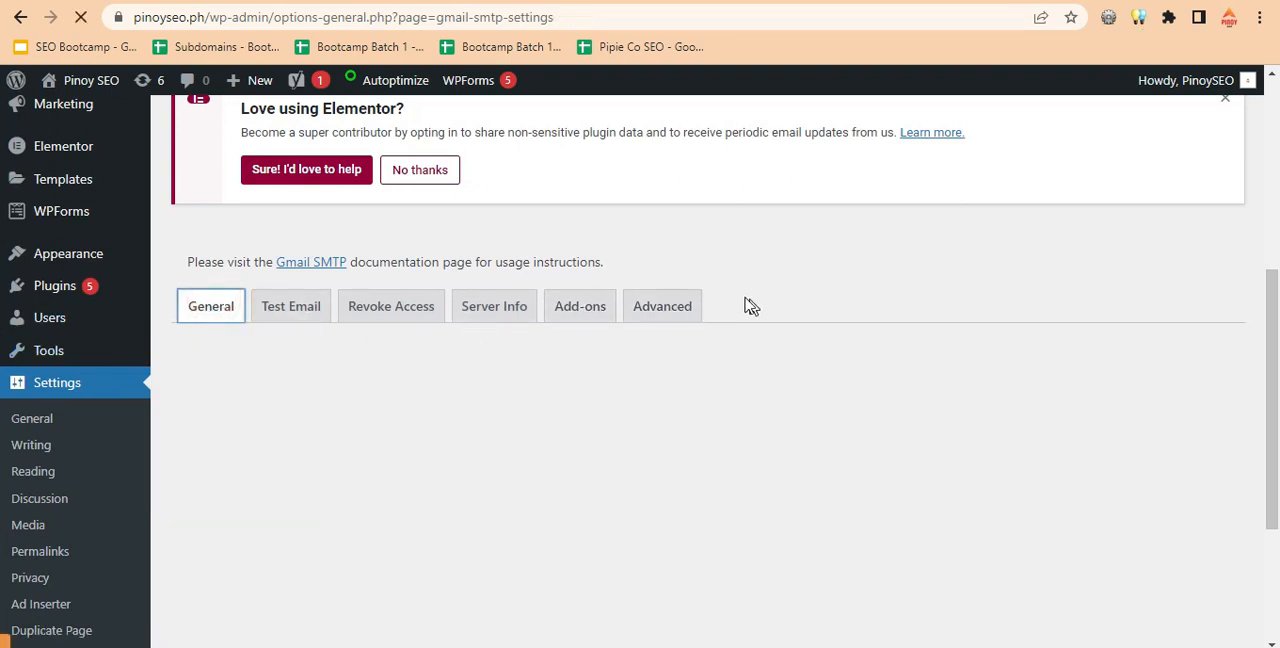
scroll(3, 400, "down", 5)
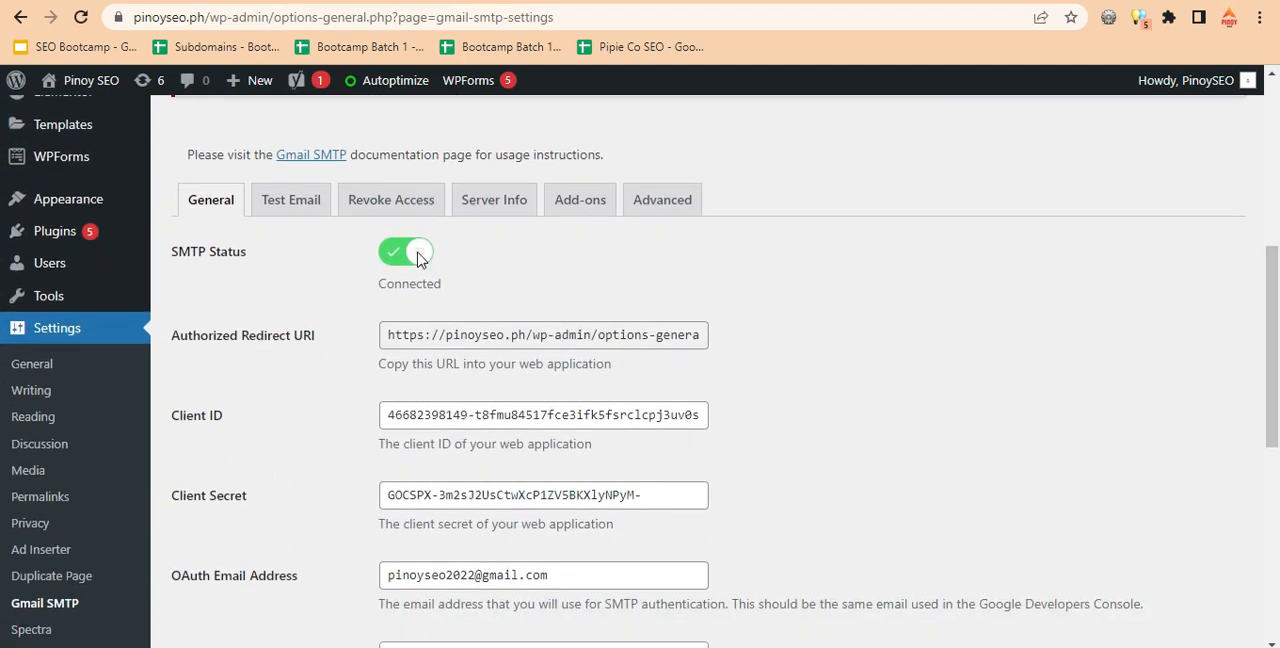
scroll(3, 408, "down", 5)
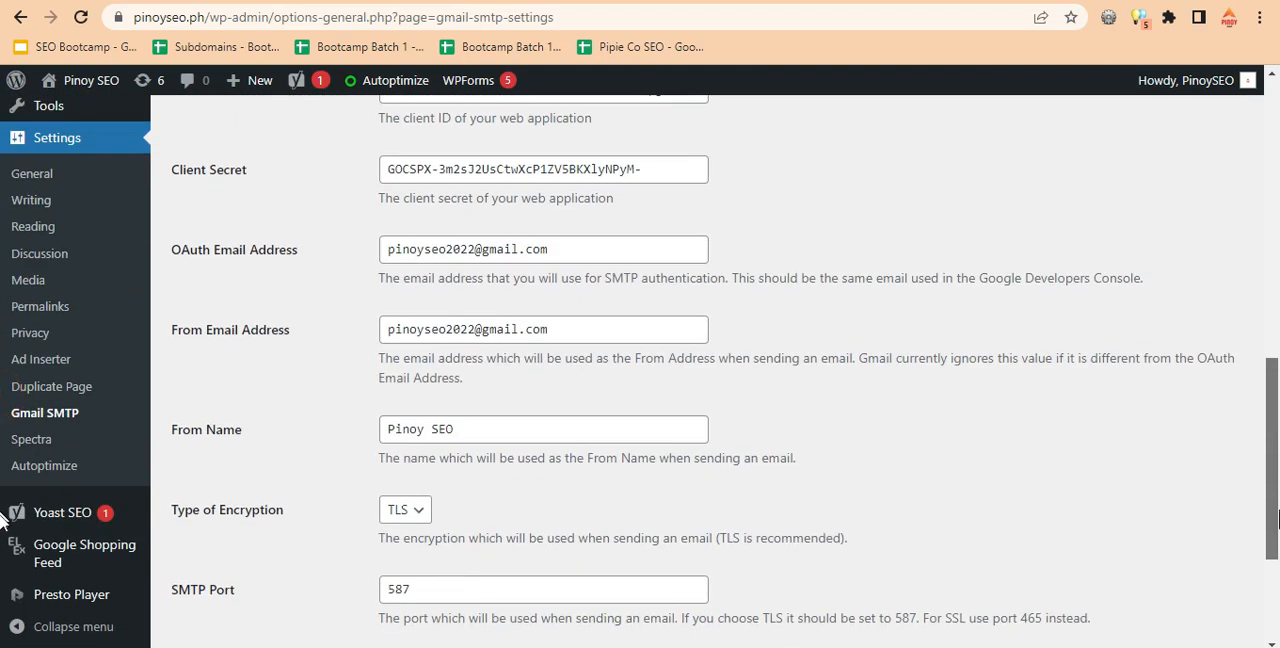
scroll(3, 600, "up", 6)
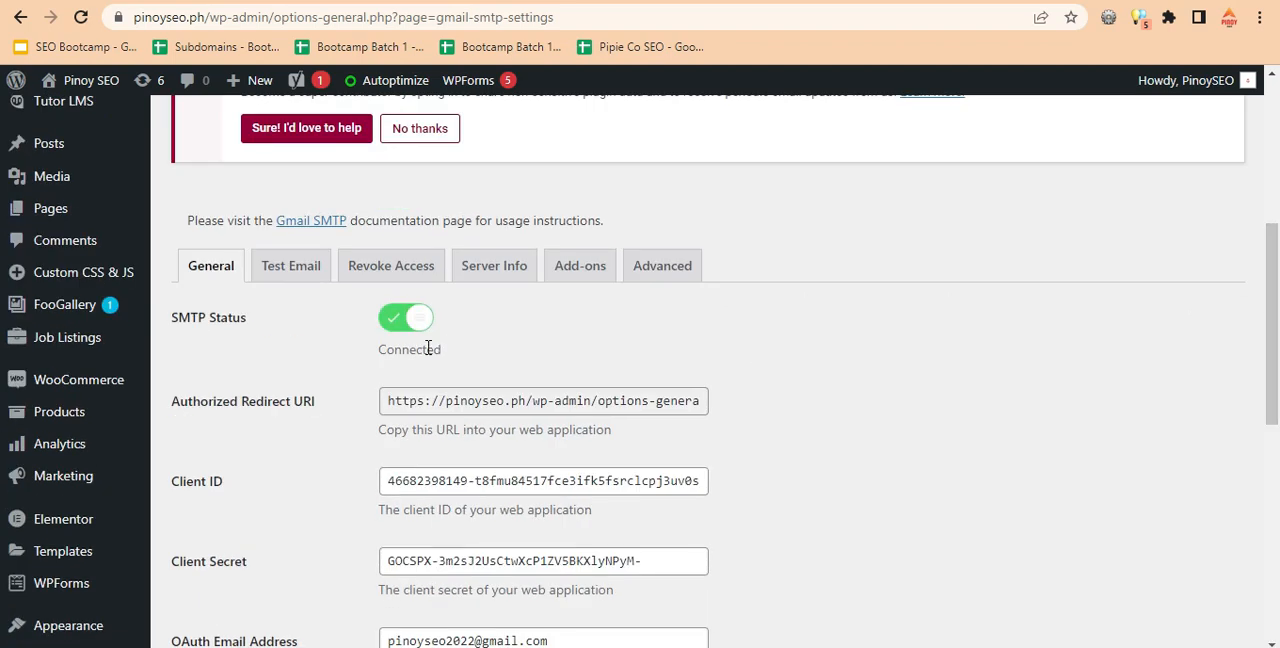
Send a test email from Gmail SMTP to the recipient's address with subject "test" and message "test from pinoyseo site".
left_click(289, 272)
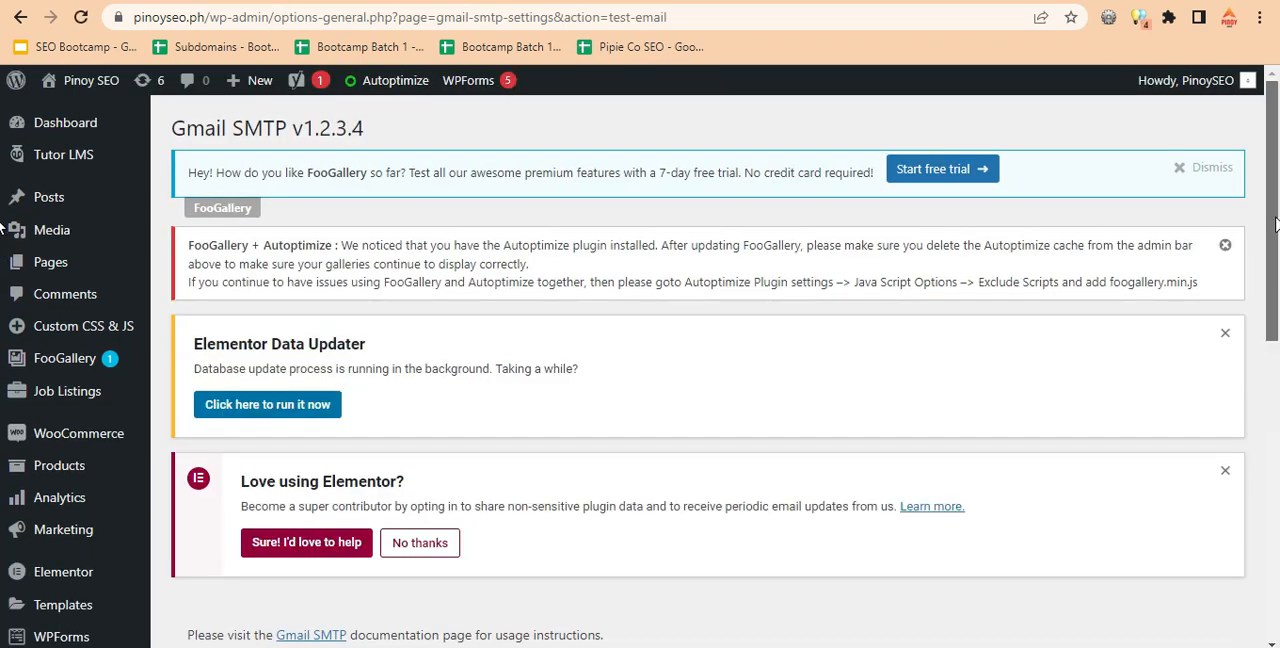
scroll(1275, 222, "down", 5)
left_click(534, 267)
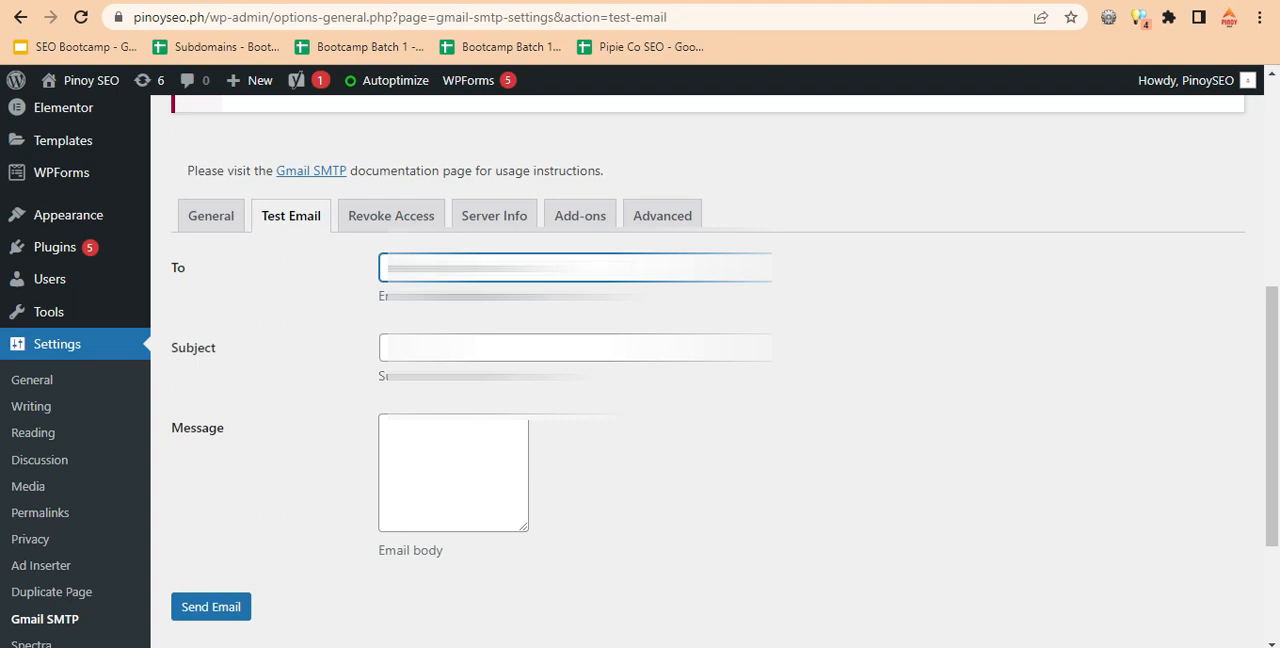
left_click(500, 348)
key("Tab")
type("test from pinoyseo site")
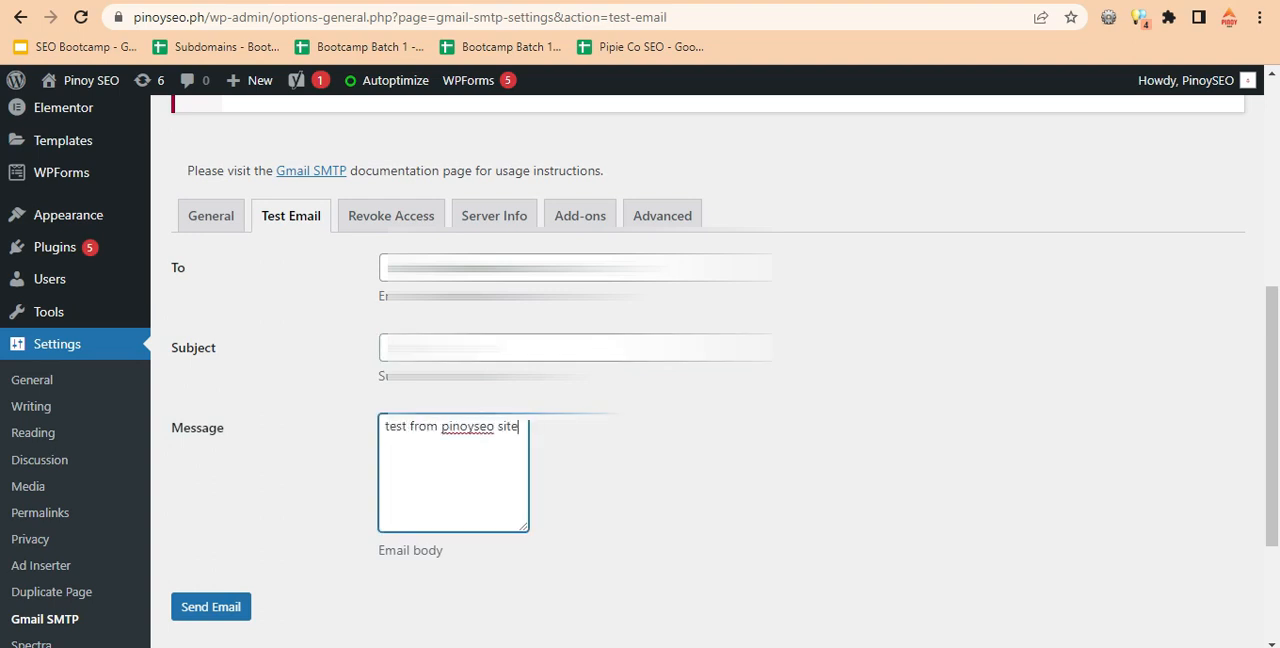
left_click(218, 610)
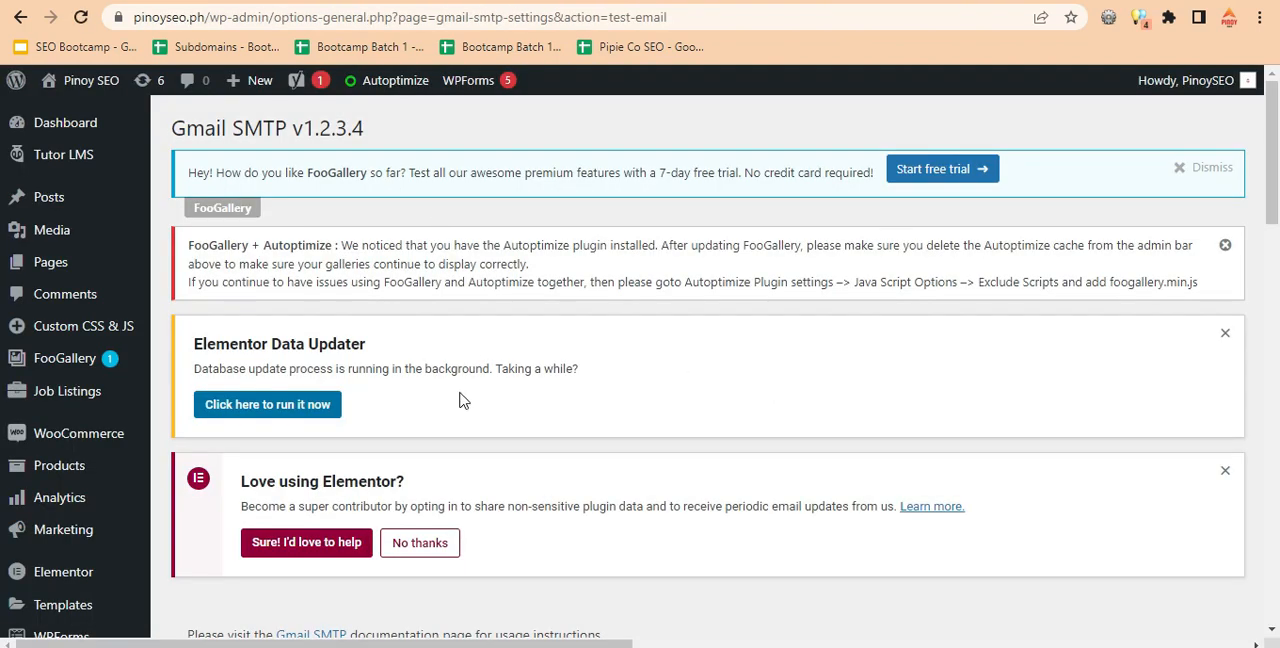
scroll(3, 395, "down", 10)
scroll(3, 395, "down", 5)
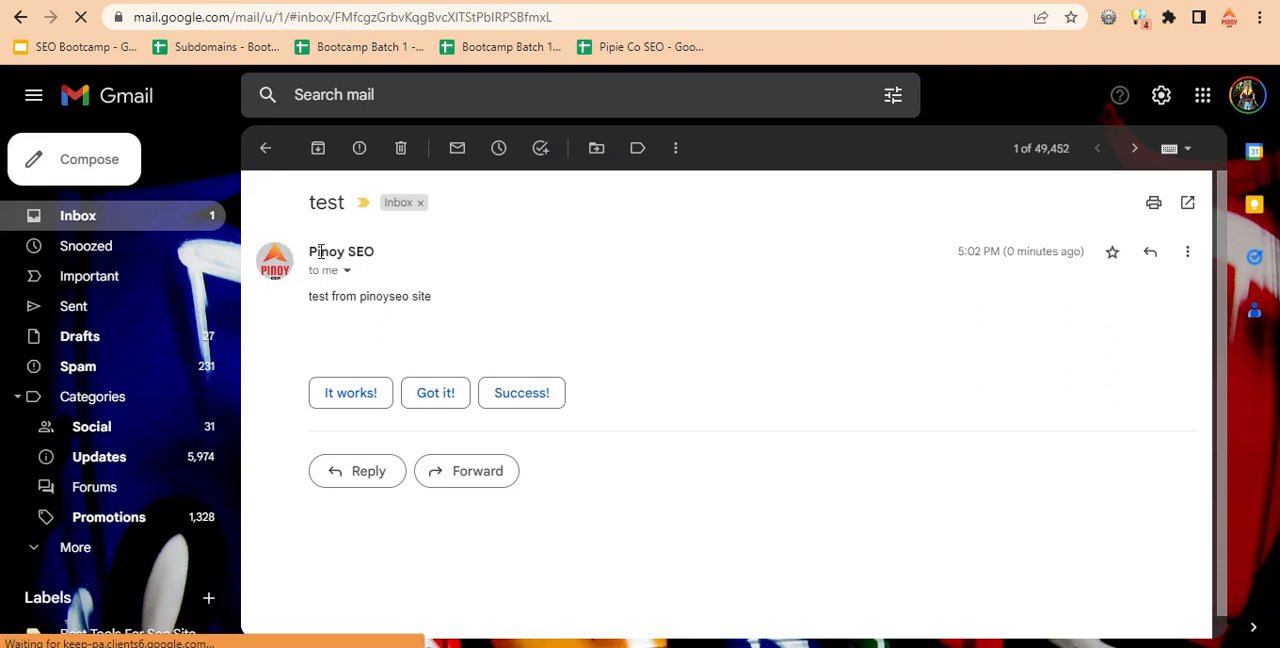
Examine the received test email in Gmail, including its message and its sender and recipient details.
left_click_drag(310, 251, 434, 314)
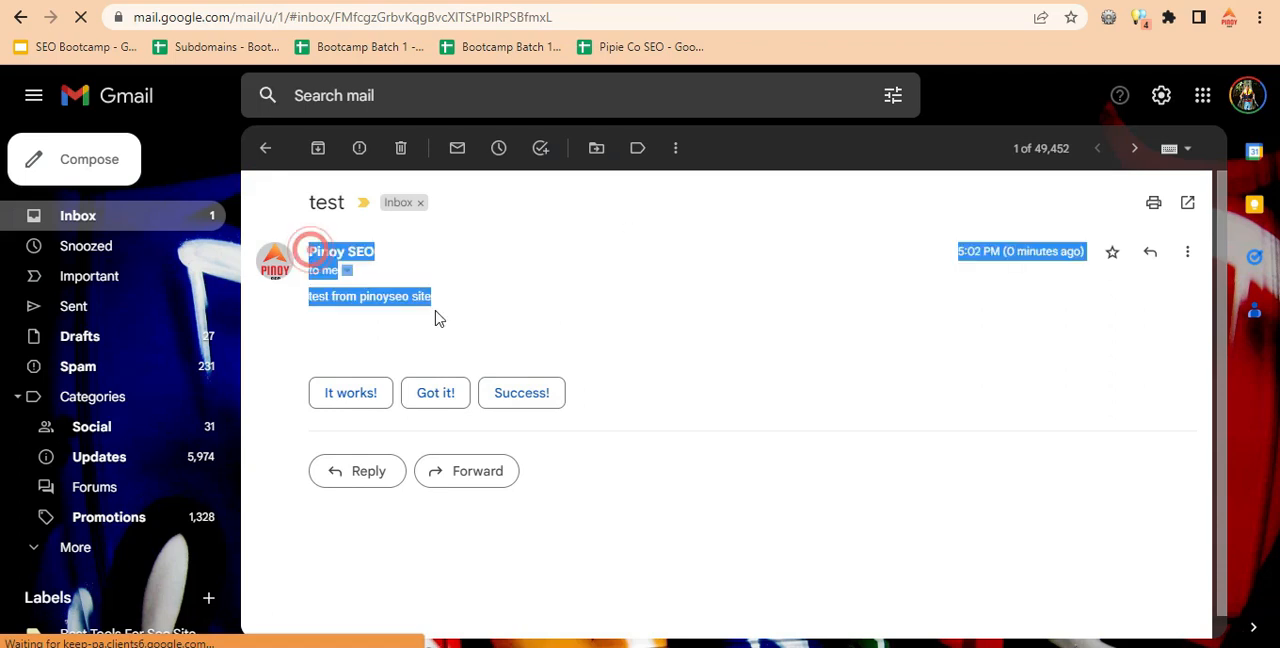
left_click(346, 271)
left_click(436, 252)
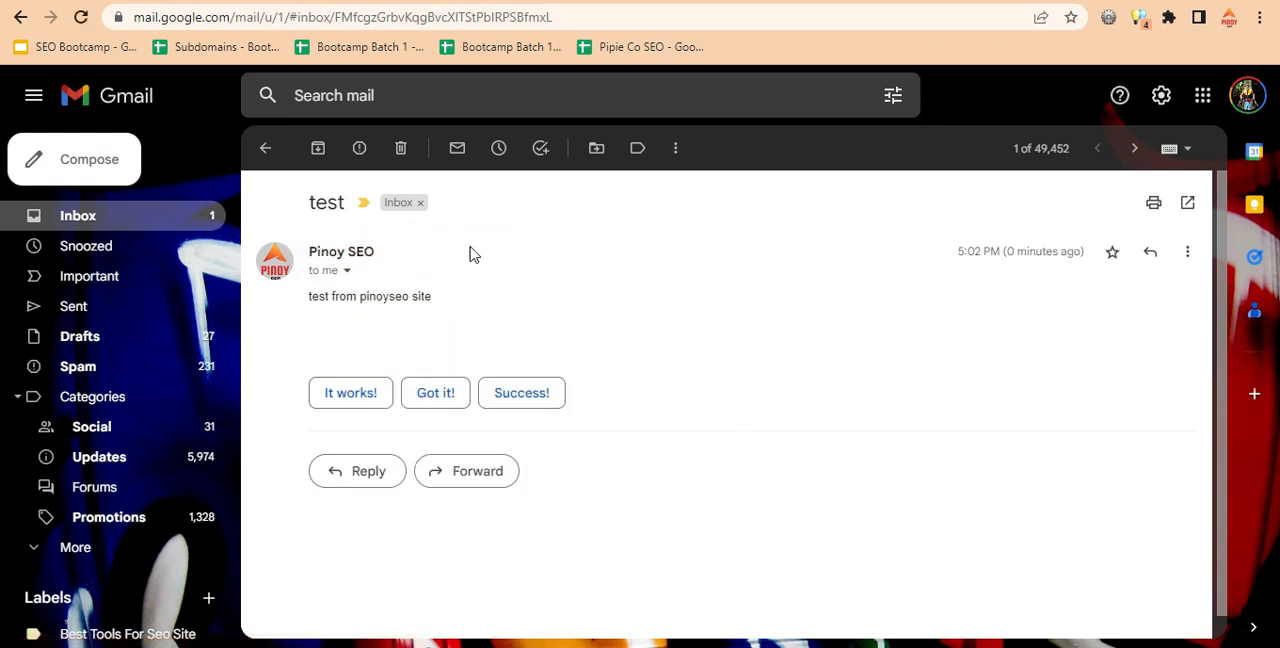
Switch to the site's get-the-checklist page, reload it, and enter test123 as first name and etstet as last name in the form.
key("ctrl+Tab")
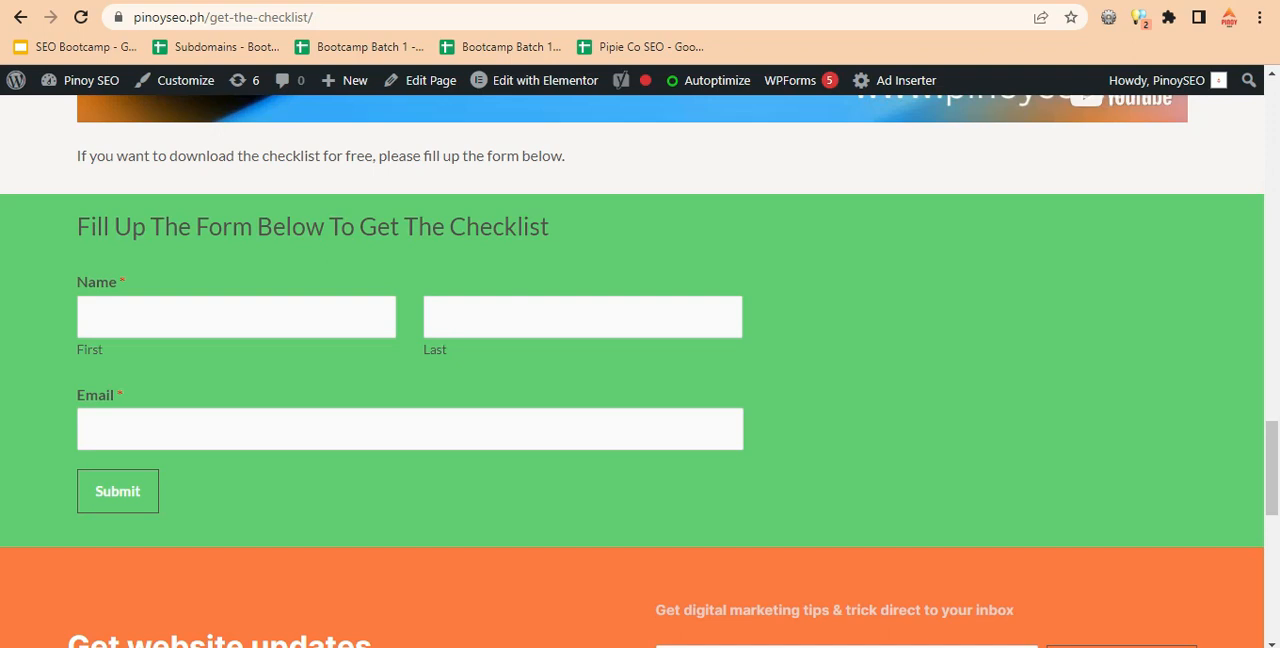
left_click(81, 17)
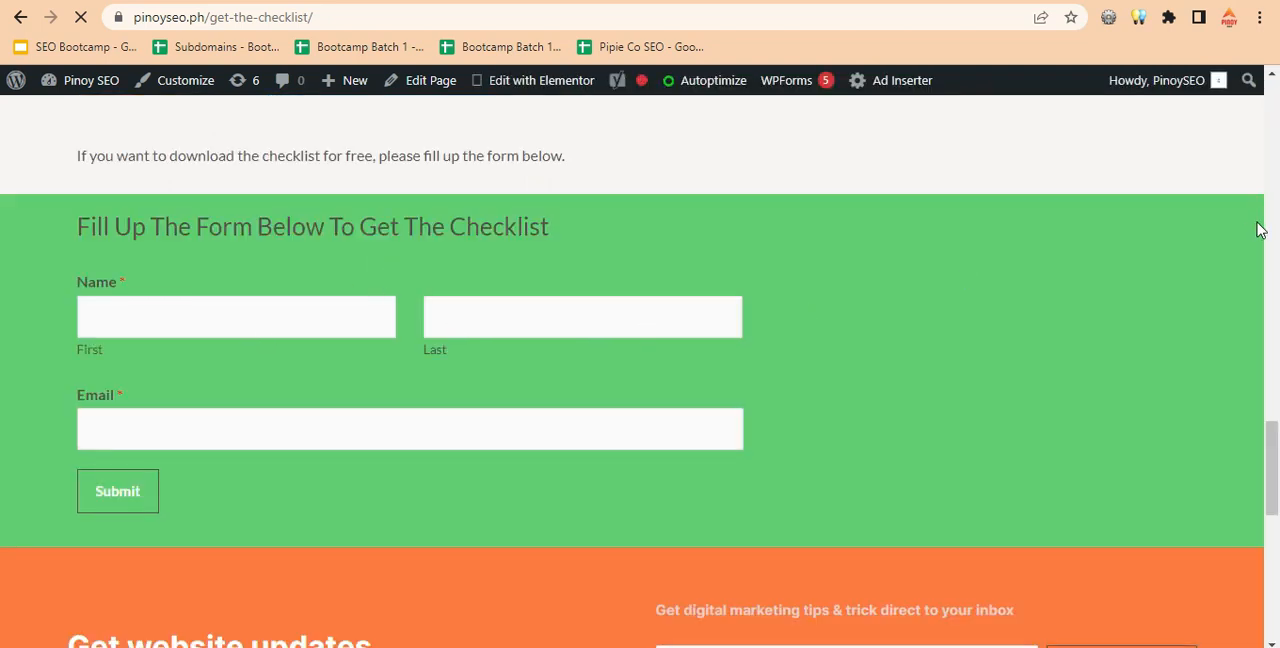
left_click_drag(1274, 443, 1277, 478)
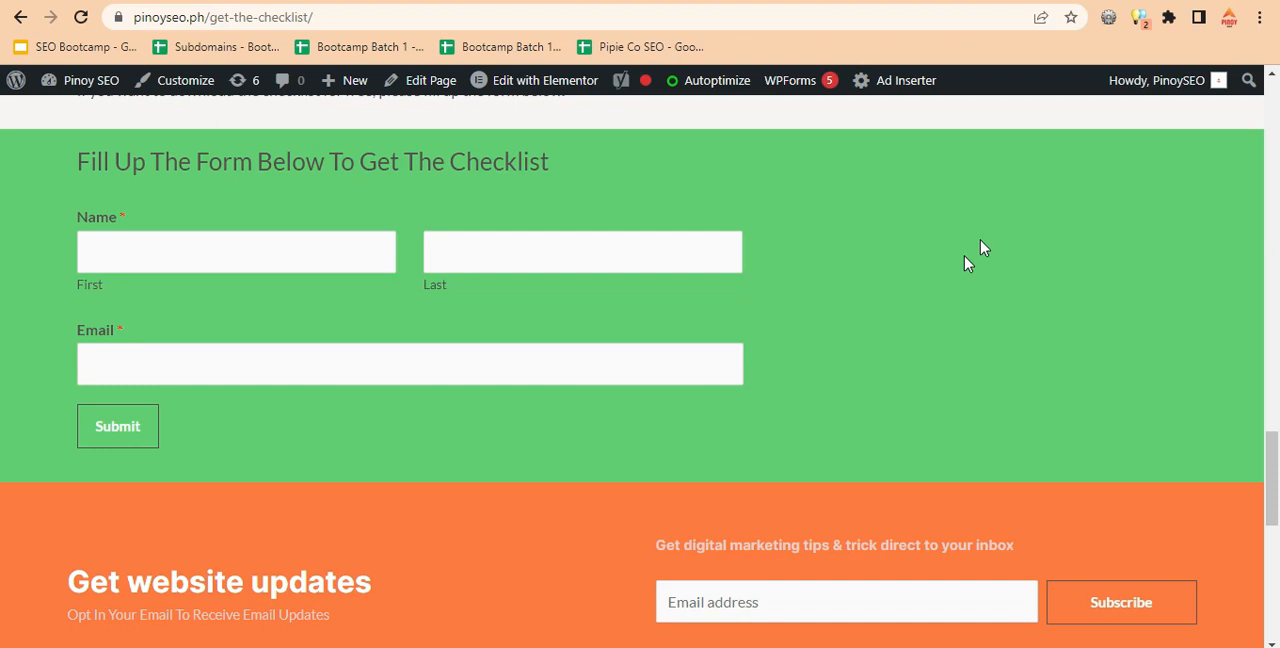
left_click(231, 254)
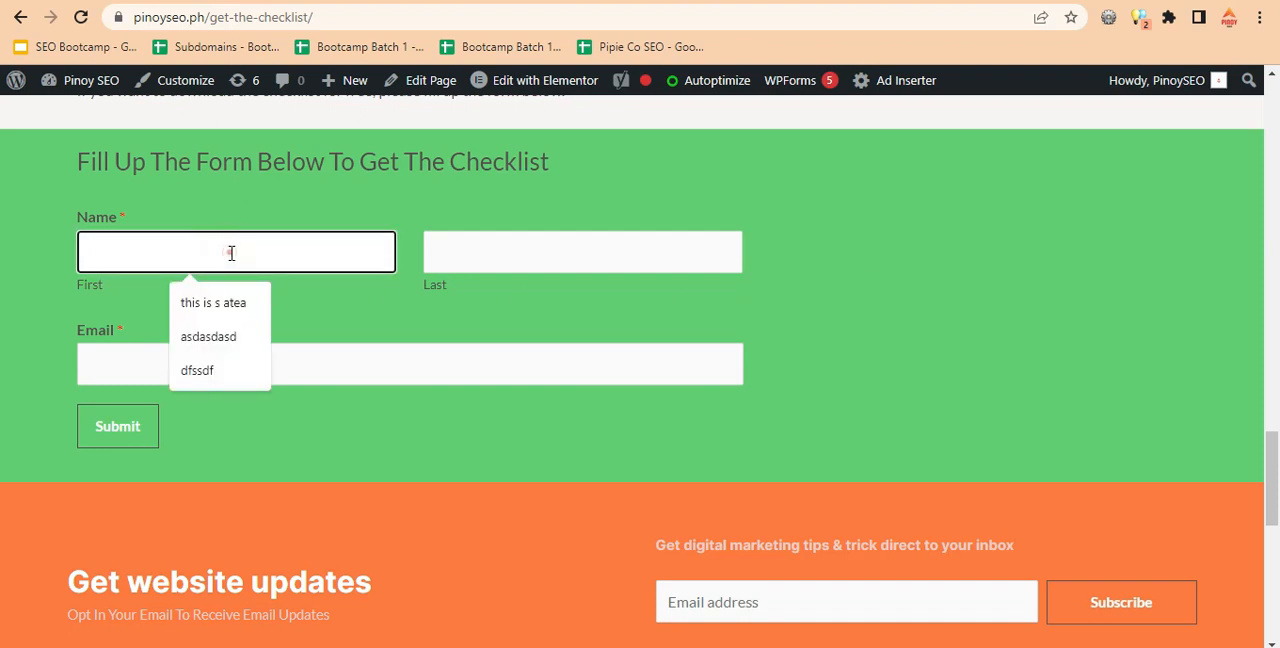
type("test")
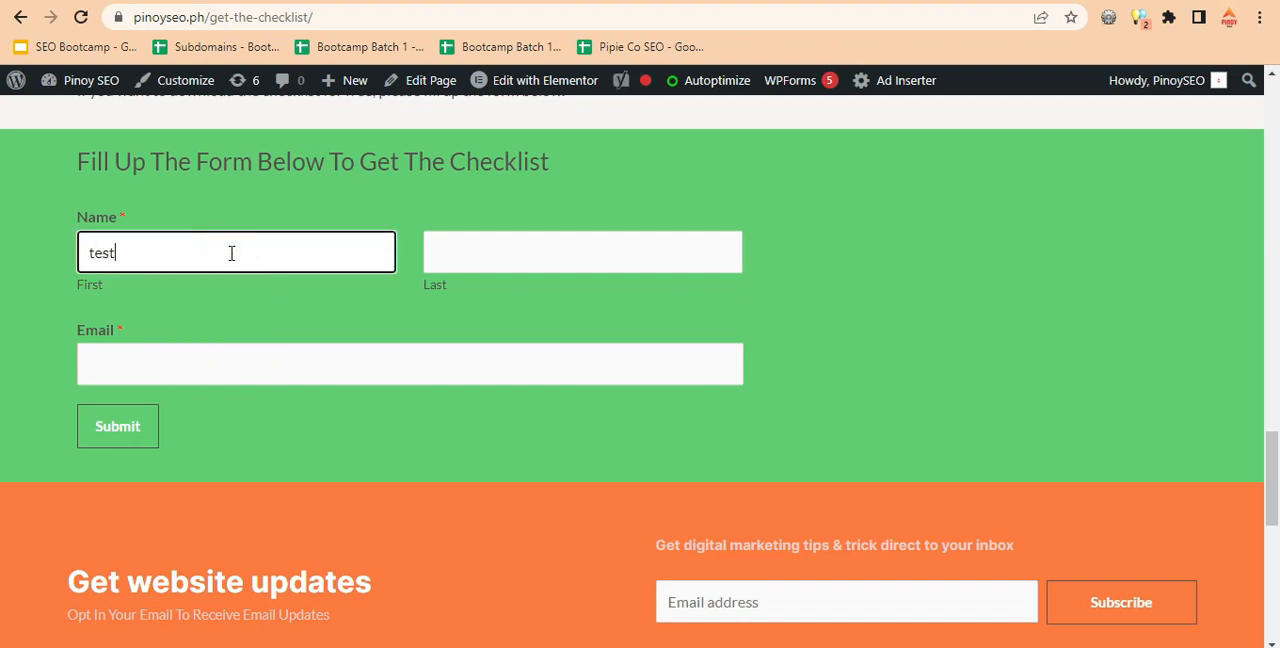
type("123")
key("Tab")
type("etstet")
key("Tab")
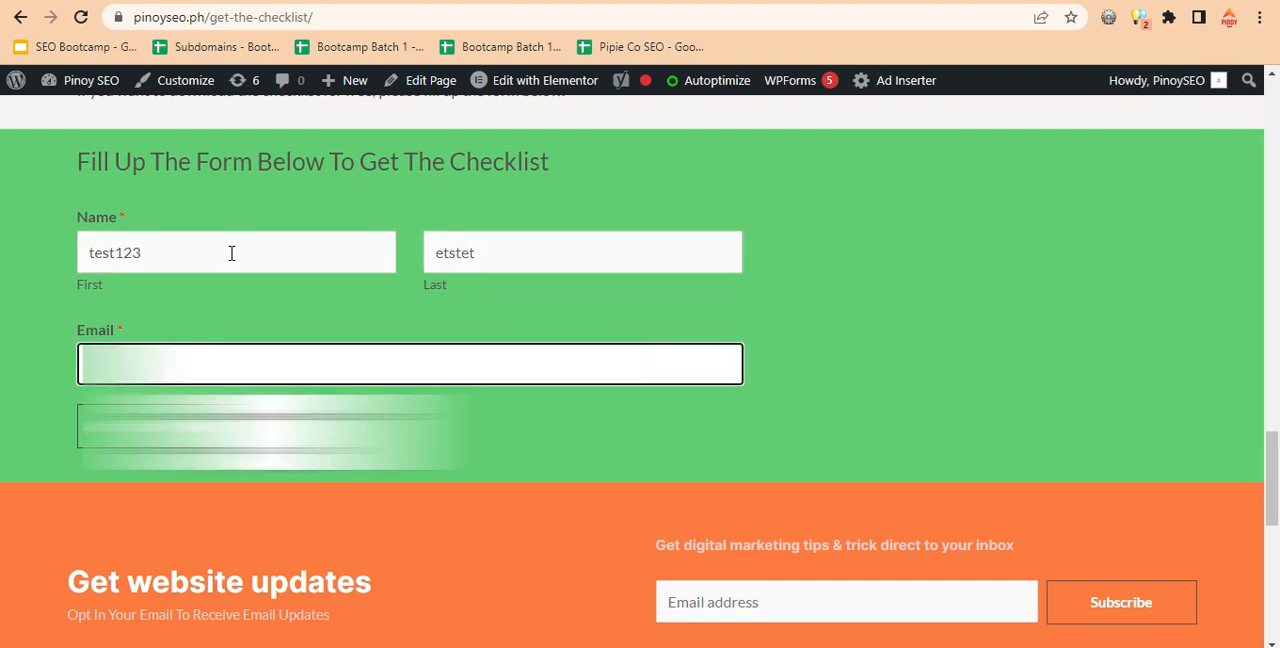
Fill in the checklist form's email with a saved suggestion and submit the form.
left_click(225, 420)
left_click(13, 411)
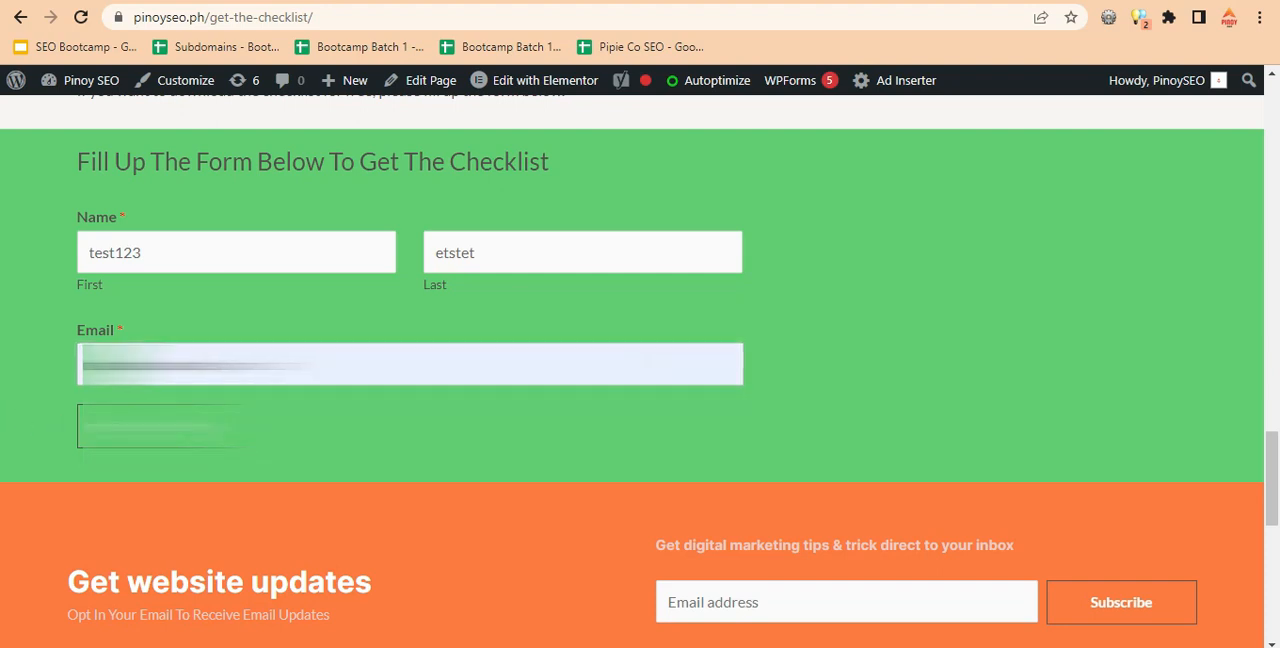
left_click(148, 427)
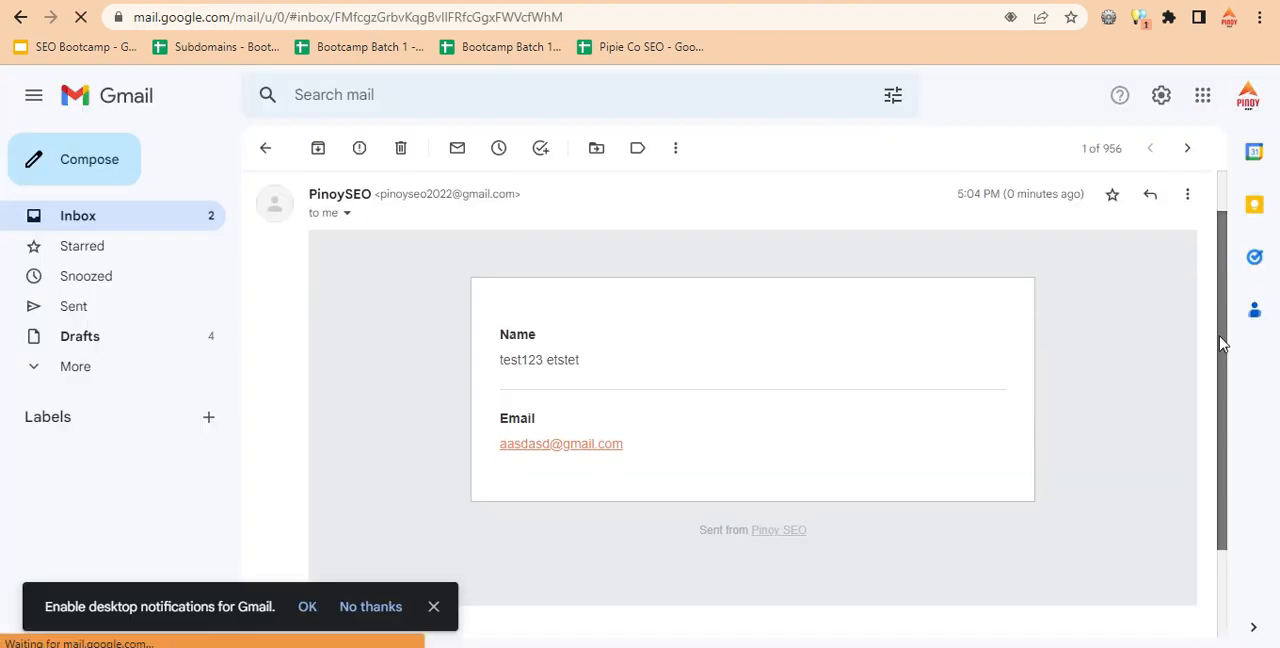
left_click_drag(1221, 336, 1226, 304)
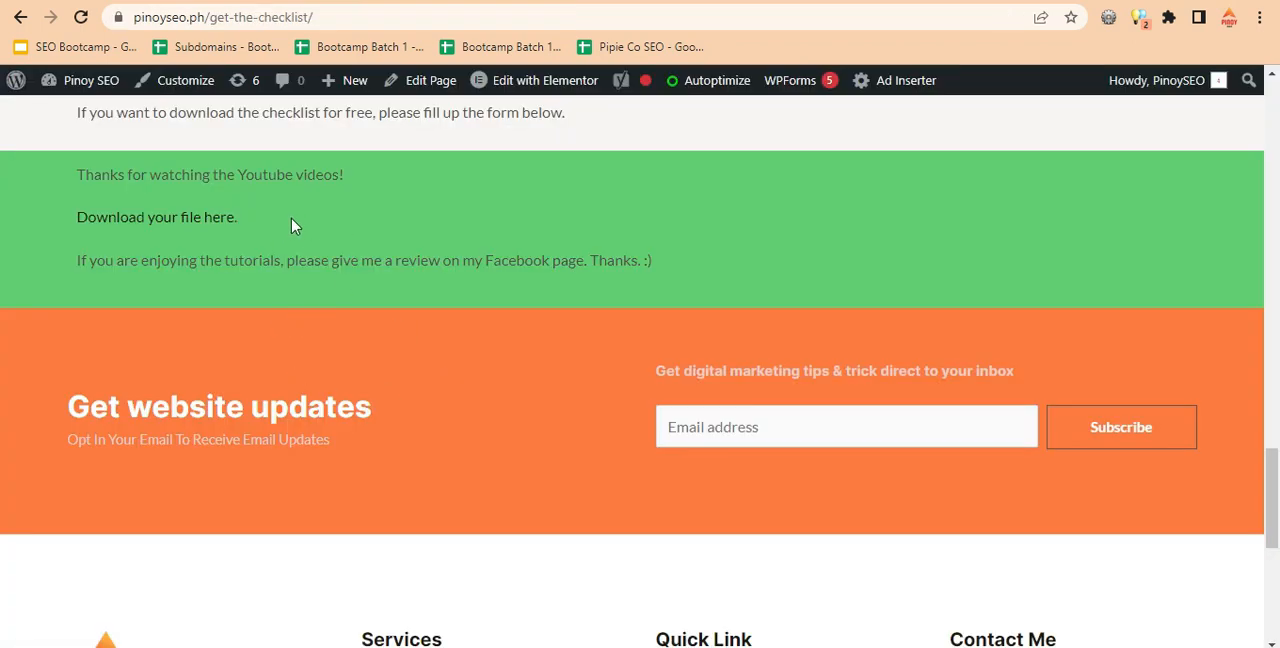
Switch to the site's Gmail inbox and examine the sender address and form values in the "New Entry: Checklist Download" email.
left_click(906, 1)
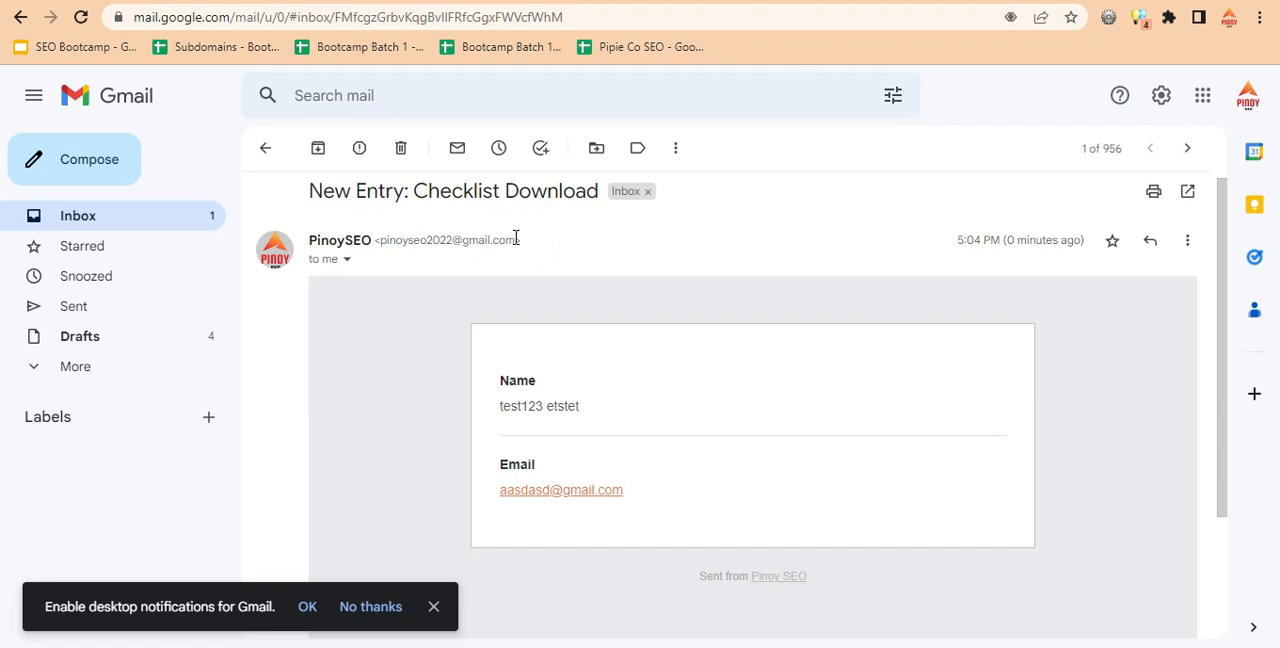
left_click_drag(381, 239, 496, 240)
left_click_drag(506, 239, 515, 240)
left_click_drag(381, 240, 517, 240)
left_click(500, 240)
left_click_drag(380, 240, 510, 240)
left_click(512, 240)
left_click_drag(1221, 279, 1209, 257)
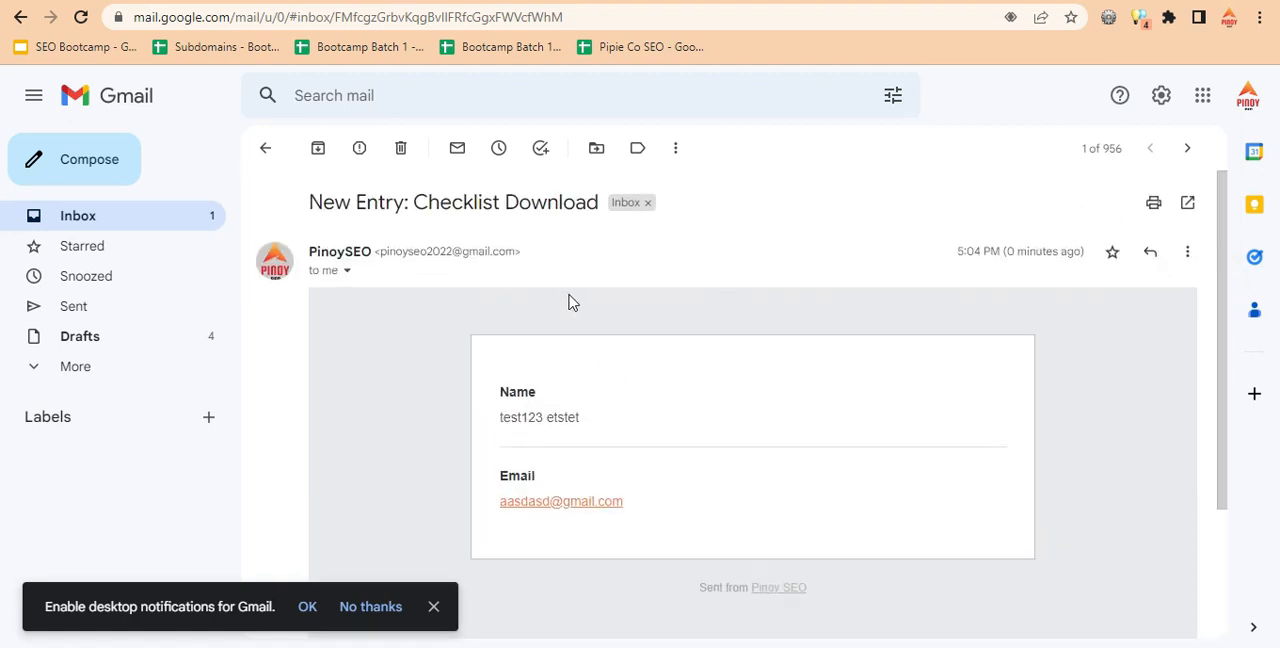